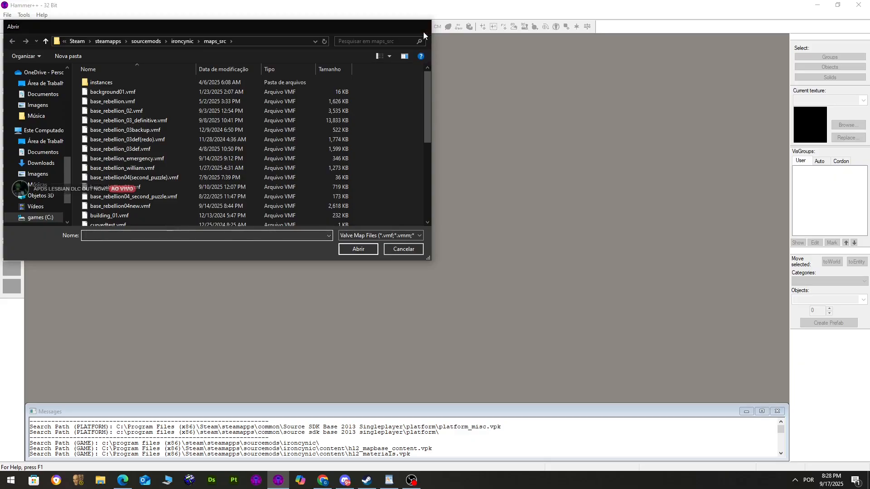
Dismiss the Open dialog and start a new empty map
{"action": "left_click", "coordinate": [424, 26]}
{"action": "left_click", "coordinate": [8, 15]}
{"action": "left_click", "coordinate": [21, 25]}
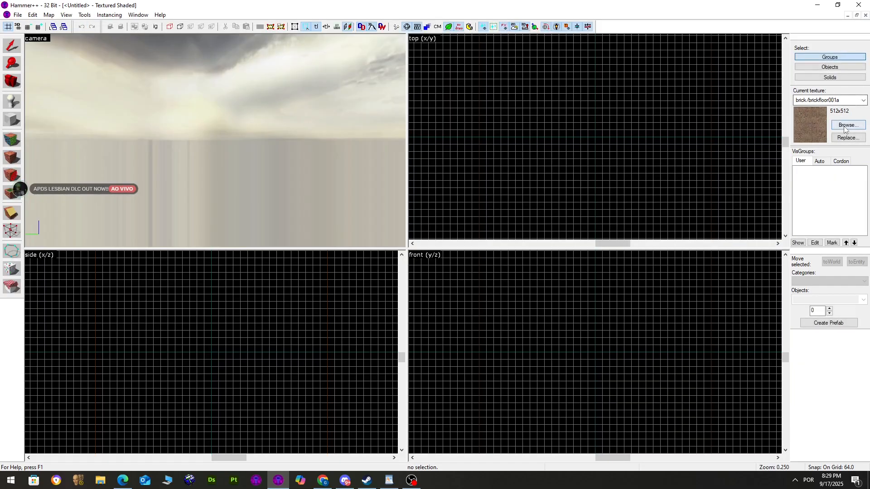
Make dev/dev_measuregeneric01 the current texture from the texture browser
{"action": "left_click", "coordinate": [846, 126]}
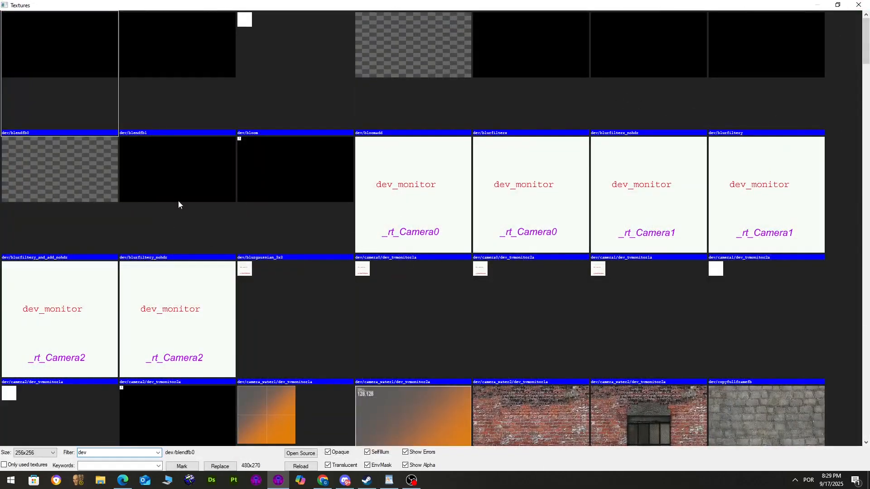
{"action": "left_click", "coordinate": [273, 194]}
{"action": "scroll", "coordinate": [299, 222], "scroll_direction": "down", "scroll_amount": 15}
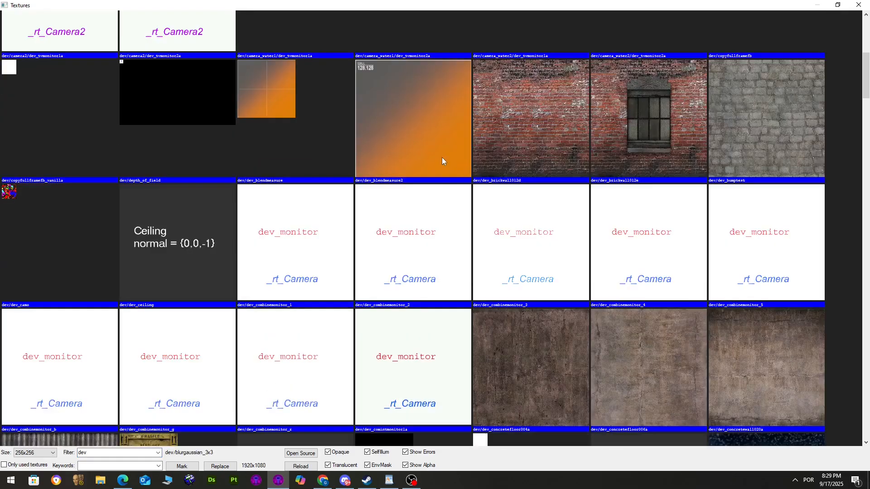
{"action": "scroll", "coordinate": [409, 192], "scroll_direction": "down", "scroll_amount": 5}
{"action": "scroll", "coordinate": [416, 180], "scroll_direction": "up", "scroll_amount": 3}
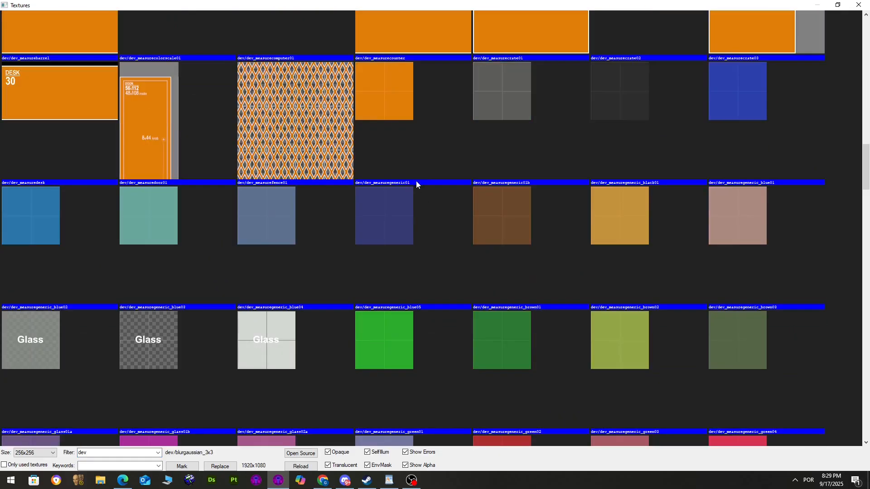
{"action": "double_click", "coordinate": [416, 181]}
{"action": "scroll", "coordinate": [501, 131], "scroll_direction": "up", "scroll_amount": 3}
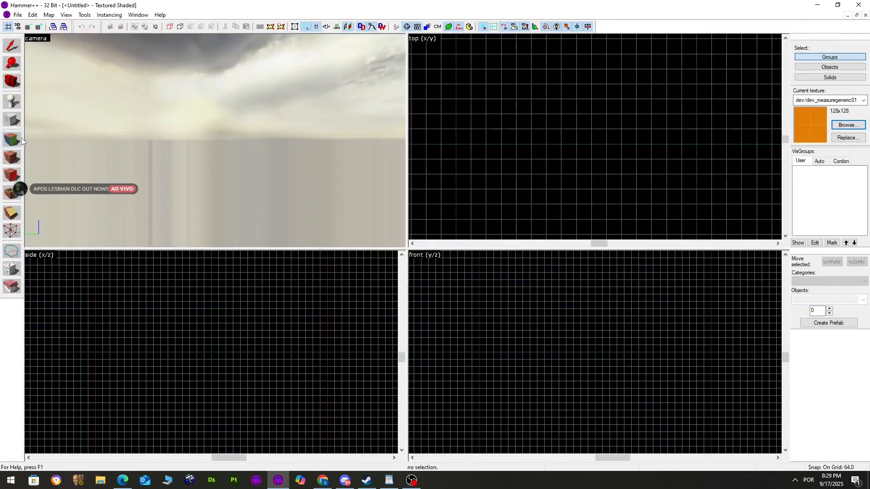
Draw a 256×256×64 orange block in the top view and create it
{"action": "left_click", "coordinate": [11, 119]}
{"action": "left_click_drag", "start_coordinate": [471, 114], "coordinate": [534, 174]}
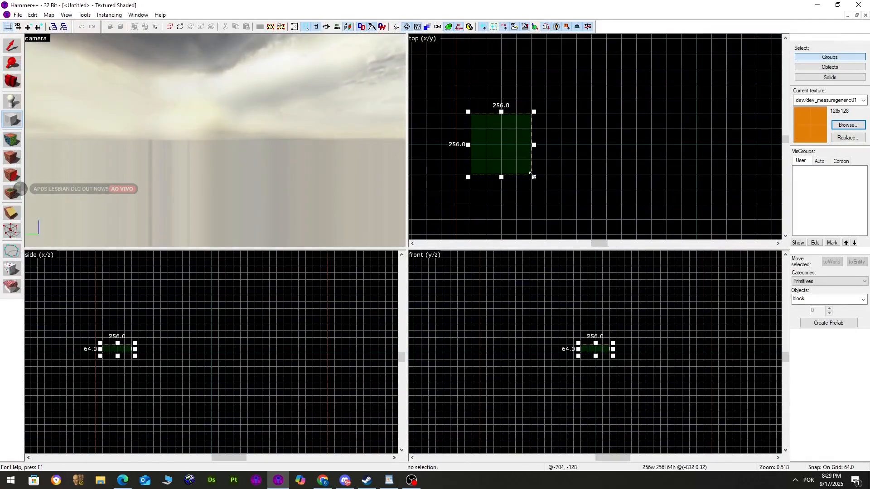
{"action": "key", "text": "Return"}
{"action": "key", "text": "z"}
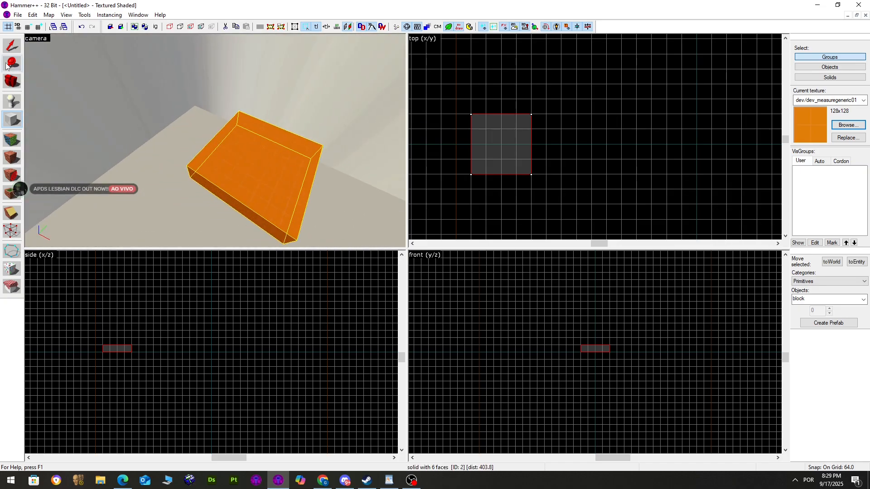
{"action": "key", "text": "z"}
Clip the block along a diagonal line, keeping both halves
{"action": "left_click", "coordinate": [10, 49]}
{"action": "left_click", "coordinate": [9, 214]}
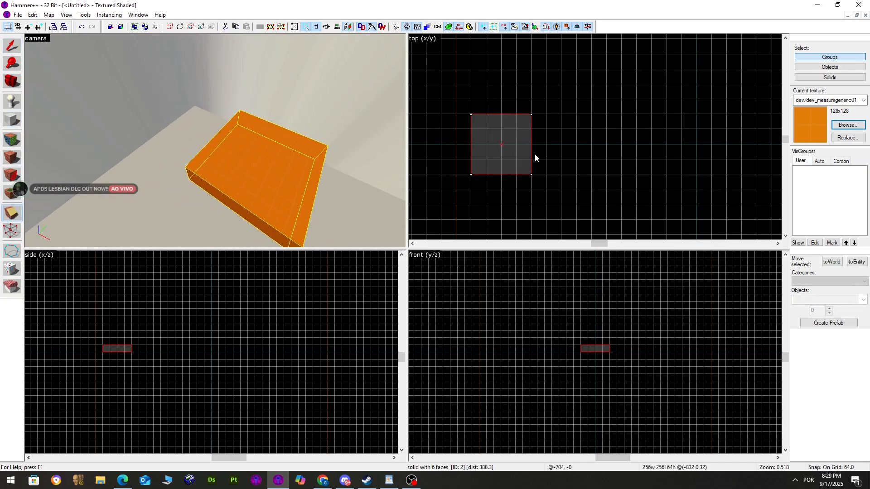
{"action": "left_click_drag", "start_coordinate": [532, 175], "coordinate": [472, 115]}
{"action": "key", "text": "shift+x"}
{"action": "key", "text": "shift+x"}
{"action": "key", "text": "shift+x"}
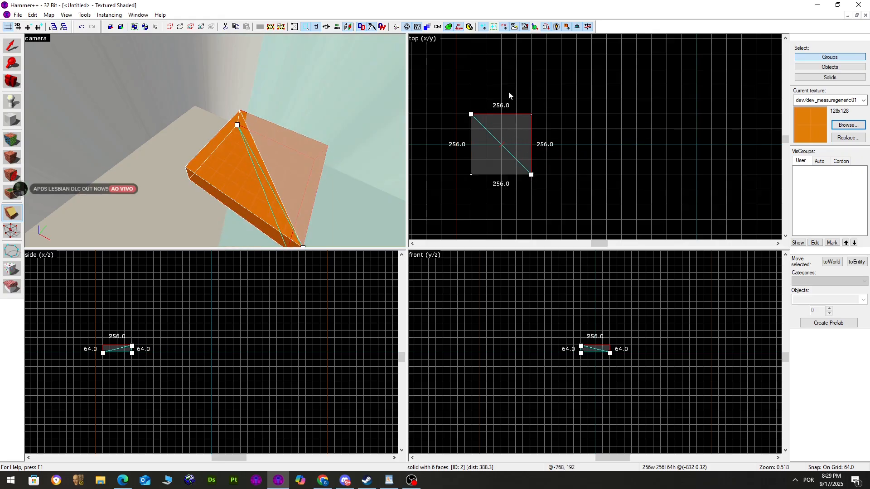
{"action": "key", "text": "shift+x"}
{"action": "key", "text": "shift+x"}
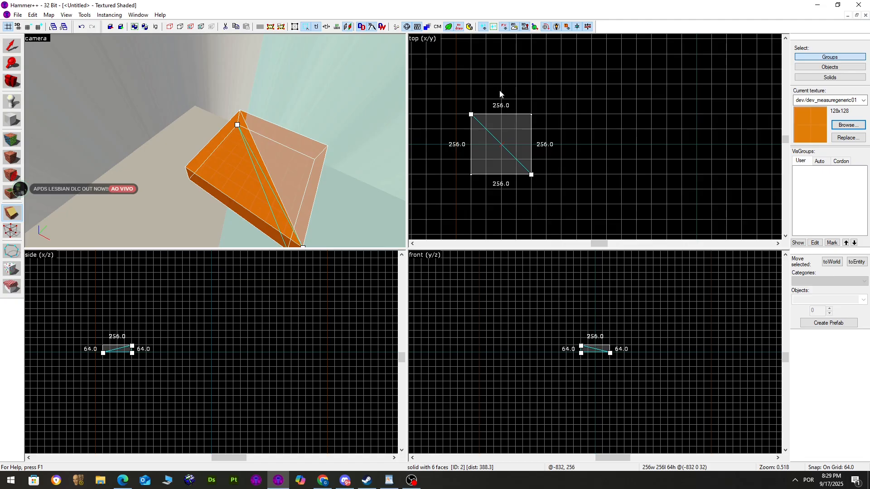
{"action": "key", "text": "shift+x"}
{"action": "key", "text": "shift+x"}
{"action": "key", "text": "shift+x"}
{"action": "key", "text": "shift+x"}
{"action": "key", "text": "shift+x"}
{"action": "key", "text": "shift+x"}
{"action": "key", "text": "shift+x"}
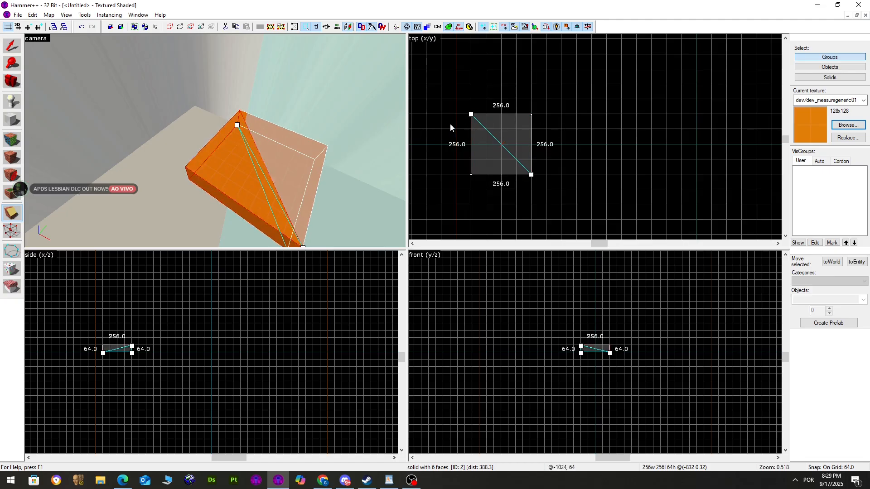
{"action": "key", "text": "shift+x"}
{"action": "key", "text": "shift+x"}
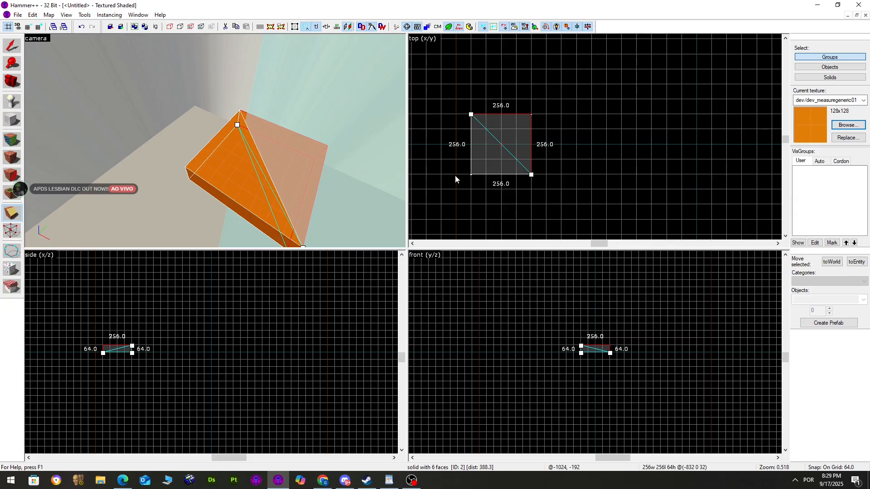
{"action": "key", "text": "shift+x"}
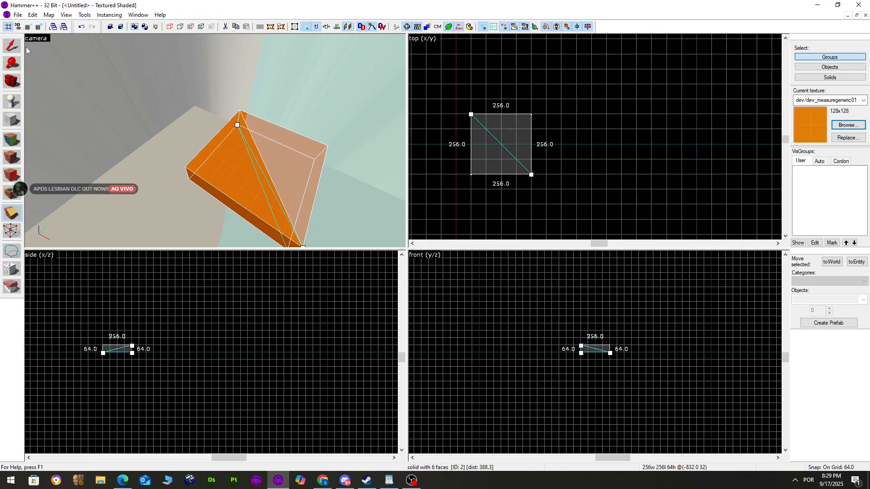
{"action": "key", "text": "Return"}
{"action": "left_click", "coordinate": [13, 47]}
Delete the right wedge, then undo back to the single uncut block
{"action": "left_click", "coordinate": [266, 145]}
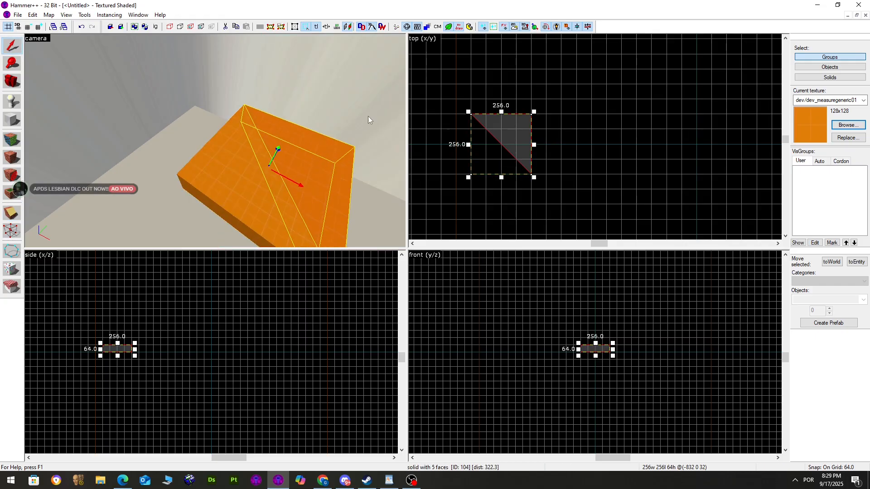
{"action": "key", "text": "Delete"}
{"action": "left_click", "coordinate": [256, 162]}
{"action": "key", "text": "ctrl+z"}
{"action": "key", "text": "ctrl+z"}
{"action": "key", "text": "ctrl+z"}
{"action": "key", "text": "ctrl+z"}
{"action": "key", "text": "ctrl+z"}
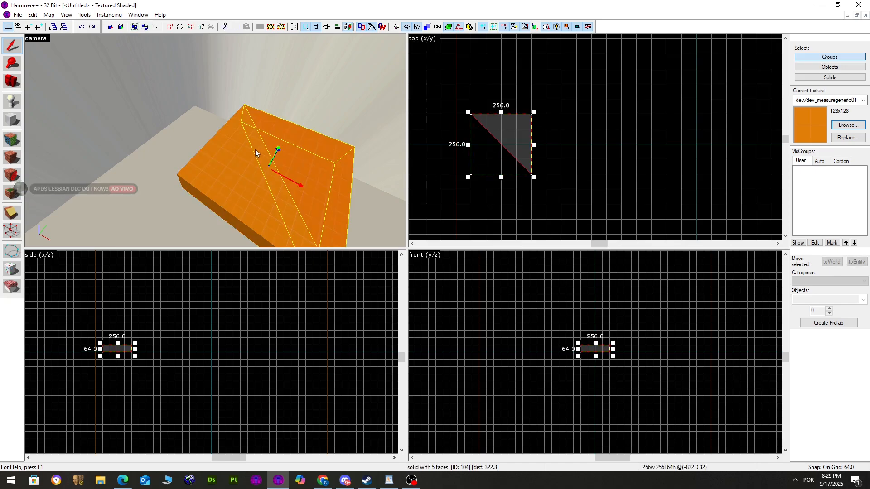
{"action": "key", "text": "ctrl+z"}
Discard the pending cut and stretch the block from 64 to 256 units tall
{"action": "key", "text": "shift+x"}
{"action": "left_click_drag", "start_coordinate": [486, 129], "coordinate": [485, 102], "text": "ctrl"}
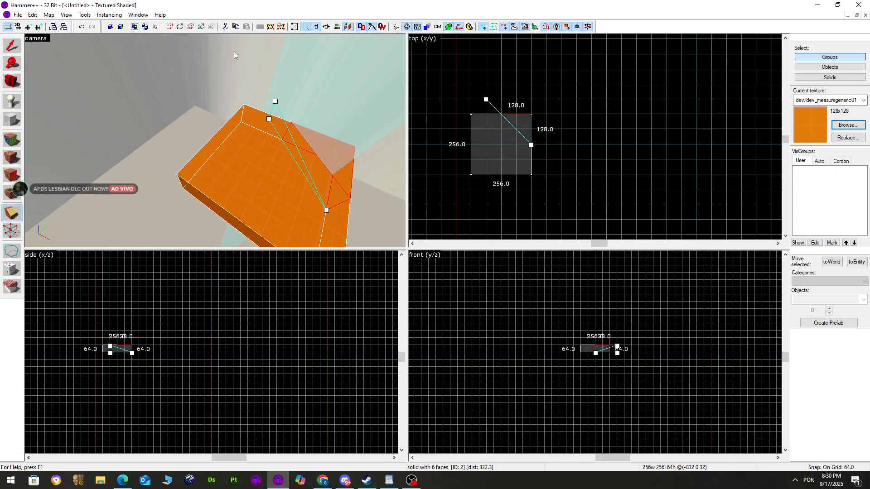
{"action": "left_click", "coordinate": [11, 46]}
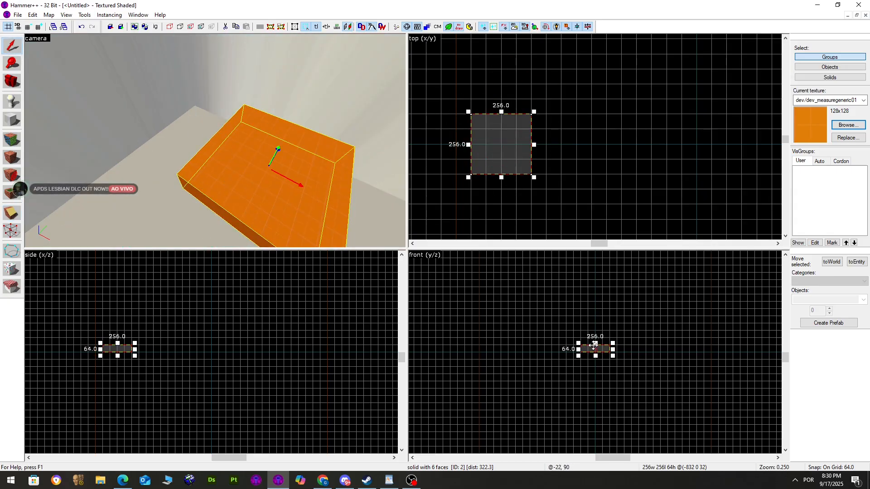
{"action": "scroll", "coordinate": [570, 333], "scroll_direction": "up", "scroll_amount": 3}
{"action": "left_click_drag", "start_coordinate": [582, 328], "coordinate": [581, 274]}
Hollow the tall block into a box with 16-unit-thick walls
{"action": "left_click", "coordinate": [84, 14]}
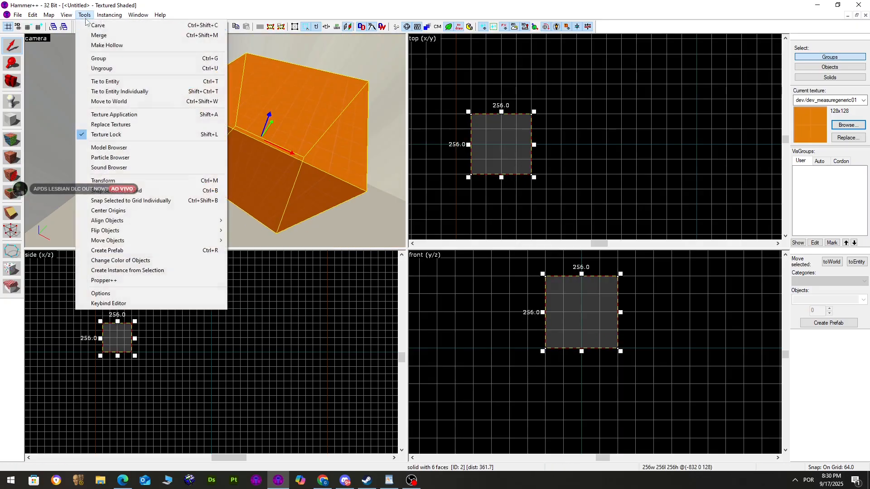
{"action": "left_click", "coordinate": [98, 31]}
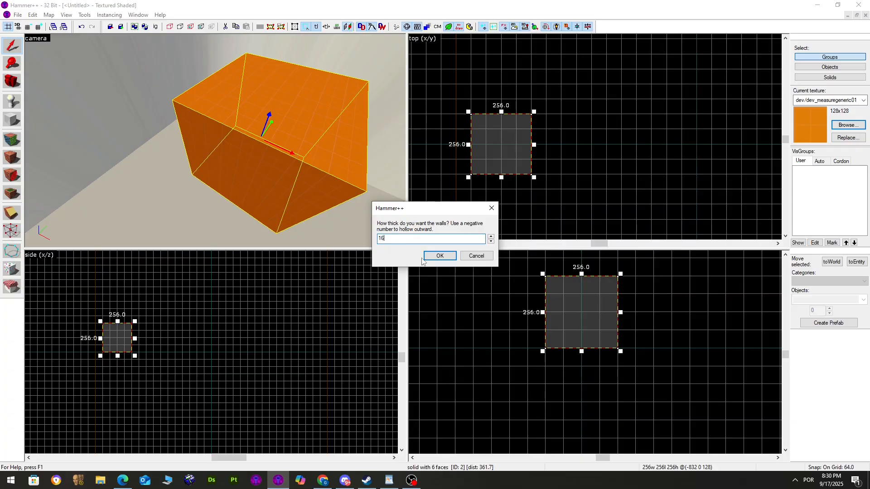
{"action": "left_click", "coordinate": [439, 257]}
Fly the 3D camera inside the hollow box to inspect its walls
{"action": "key", "text": "z"}
{"action": "key", "text": "w"}
{"action": "key", "text": "z"}
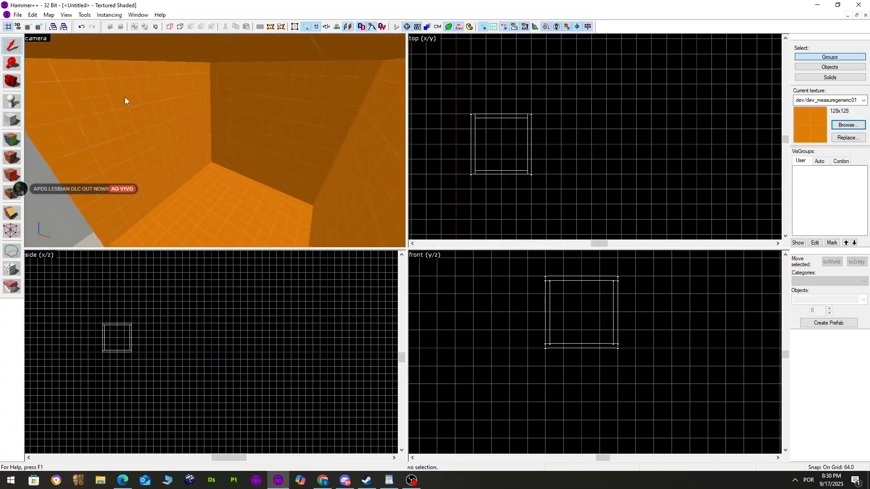
{"action": "scroll", "coordinate": [126, 101], "scroll_direction": "down", "scroll_amount": 5}
{"action": "scroll", "coordinate": [213, 136], "scroll_direction": "up", "scroll_amount": 2}
{"action": "scroll", "coordinate": [255, 123], "scroll_direction": "up", "scroll_amount": 4}
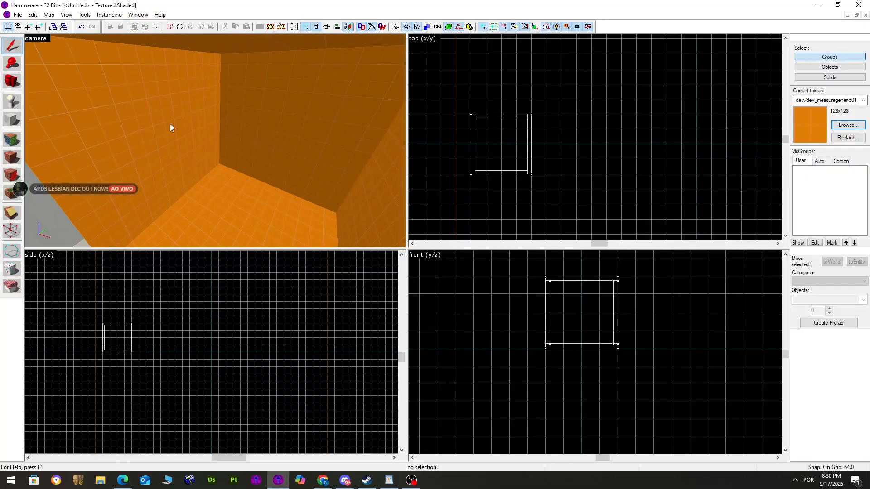
{"action": "scroll", "coordinate": [170, 124], "scroll_direction": "down", "scroll_amount": 5}
Select the hollow box group and delete it, leaving the map empty
{"action": "left_click", "coordinate": [250, 138]}
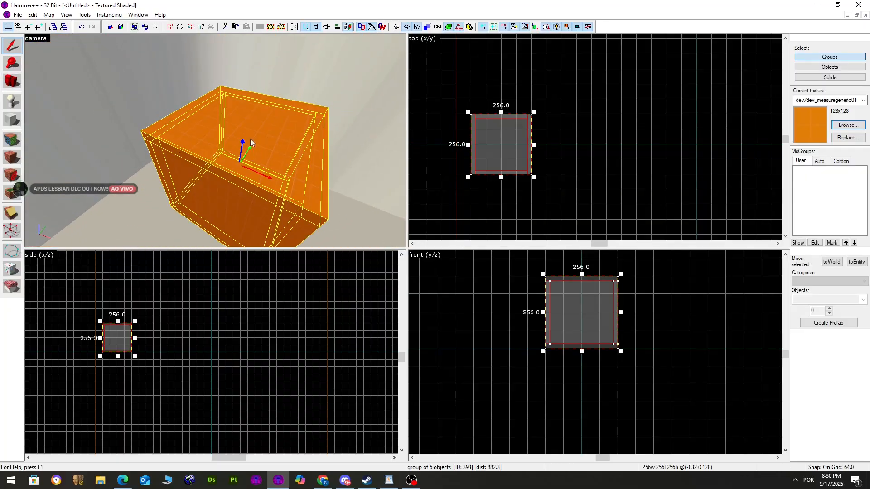
{"action": "key", "text": "Escape"}
{"action": "left_click", "coordinate": [287, 155]}
{"action": "scroll", "coordinate": [240, 122], "scroll_direction": "down", "scroll_amount": 1}
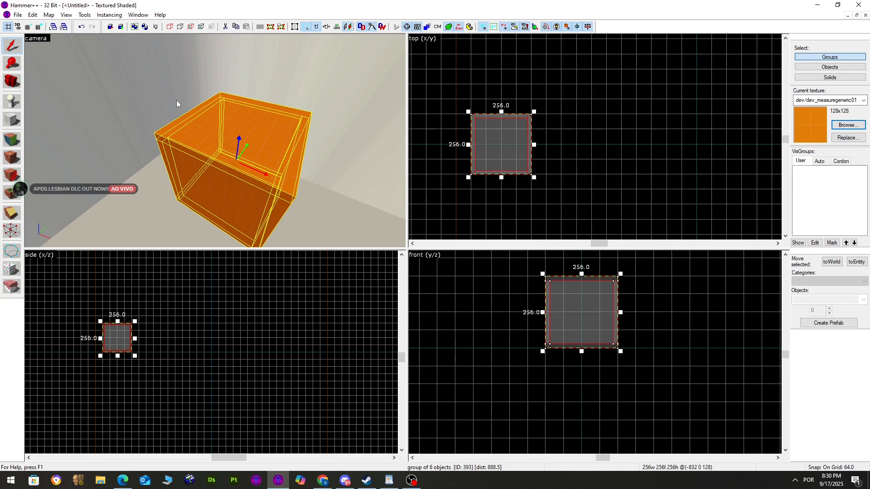
{"action": "key", "text": "Delete"}
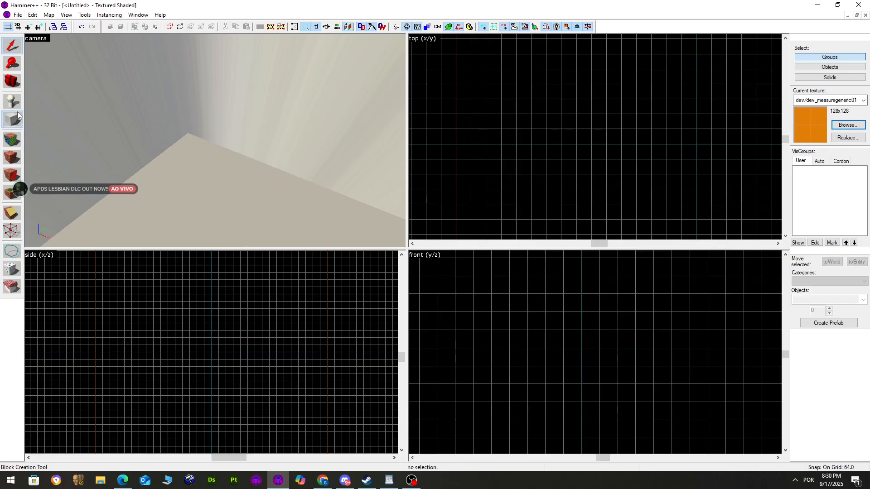
Check the lesson notes document, then return to Hammer++
{"action": "left_click", "coordinate": [16, 116]}
{"action": "left_click", "coordinate": [395, 481]}
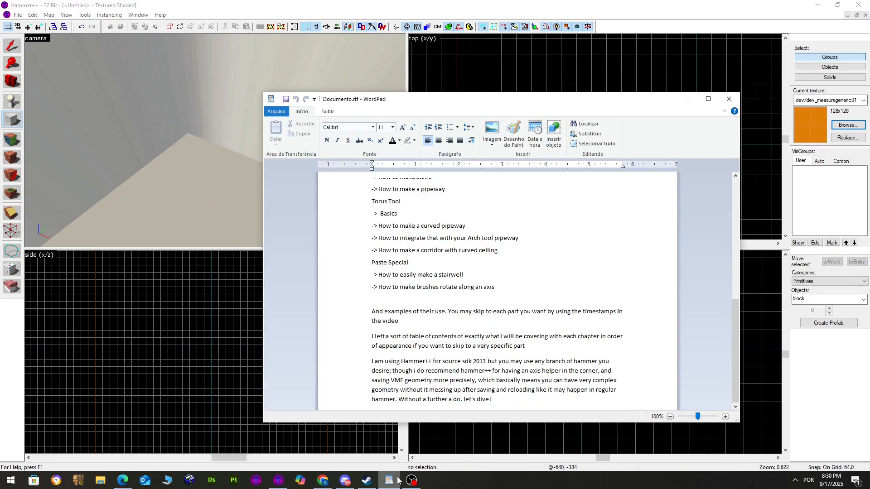
{"action": "scroll", "coordinate": [501, 308], "scroll_direction": "up", "scroll_amount": 10}
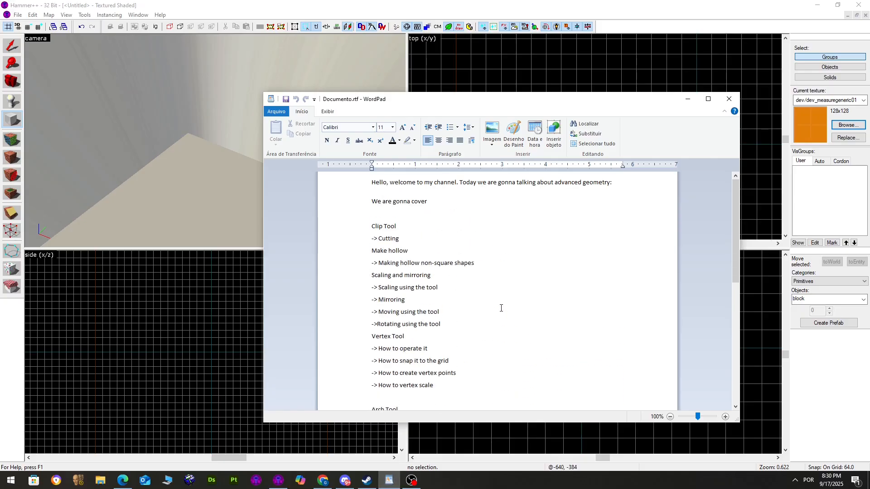
{"action": "key", "text": "alt+Tab"}
Draw a 192×192 block and reshape it to 64 units high
{"action": "left_click_drag", "start_coordinate": [511, 104], "coordinate": [561, 141]}
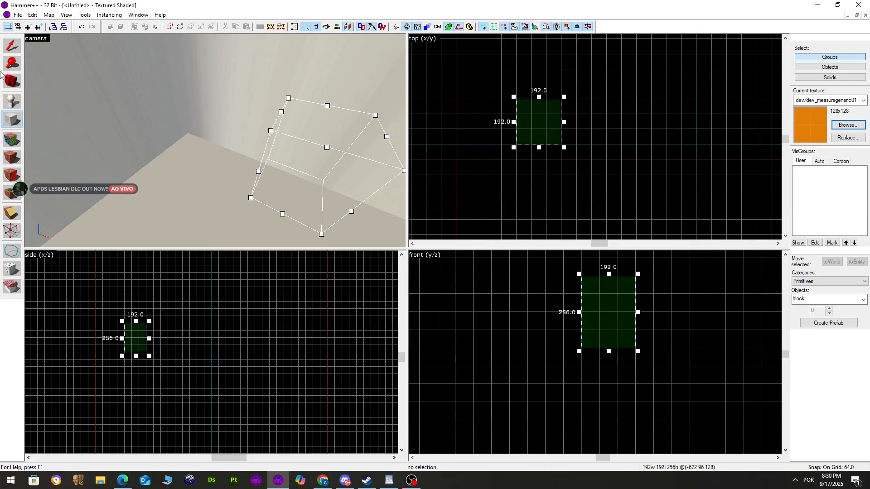
{"action": "left_click", "coordinate": [12, 45]}
{"action": "left_click_drag", "start_coordinate": [613, 300], "coordinate": [559, 301]}
Tie the tall and thin blocks together into one func_detail entity
{"action": "key", "text": "z"}
{"action": "key", "text": "a"}
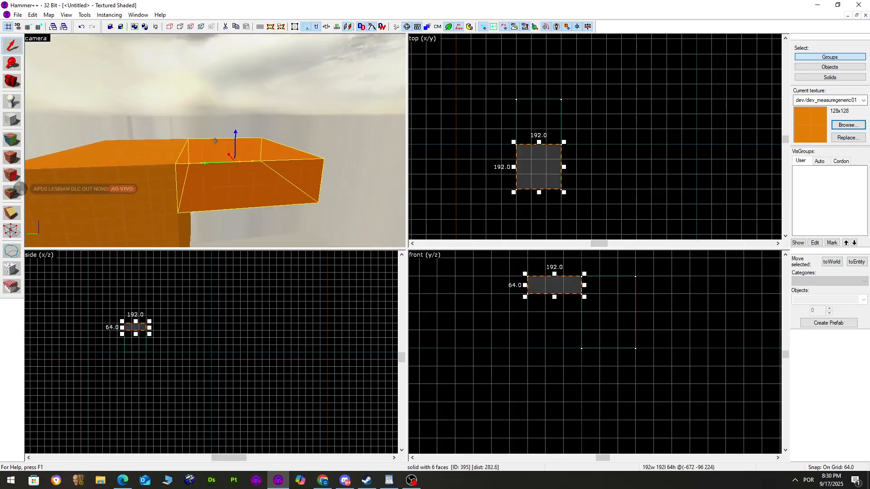
{"action": "key", "text": "s"}
{"action": "key", "text": "z"}
{"action": "left_click", "coordinate": [223, 126]}
{"action": "key", "text": "z"}
{"action": "key", "text": "z"}
{"action": "left_click", "coordinate": [243, 135]}
{"action": "left_click", "coordinate": [222, 146], "text": "ctrl"}
{"action": "key", "text": "ctrl+t"}
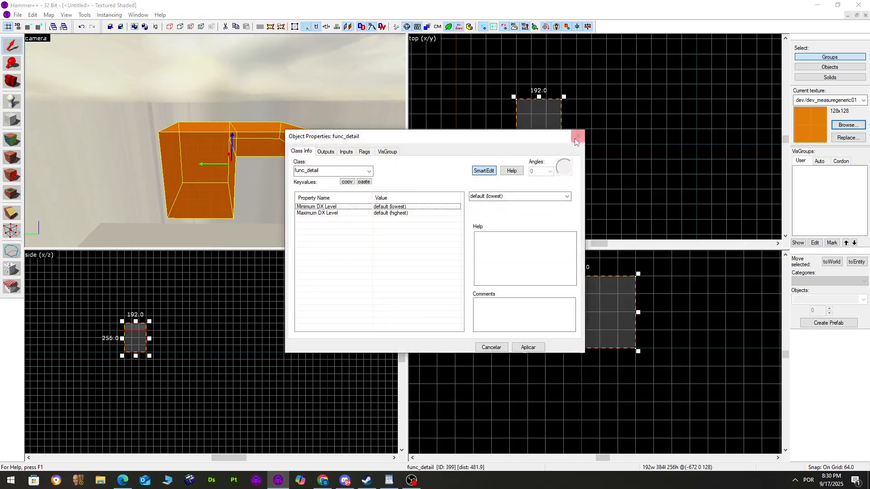
{"action": "left_click", "coordinate": [576, 141]}
Move the L-shaped detail piece 384 units along Y
{"action": "scroll", "coordinate": [555, 136], "scroll_direction": "down", "scroll_amount": 3}
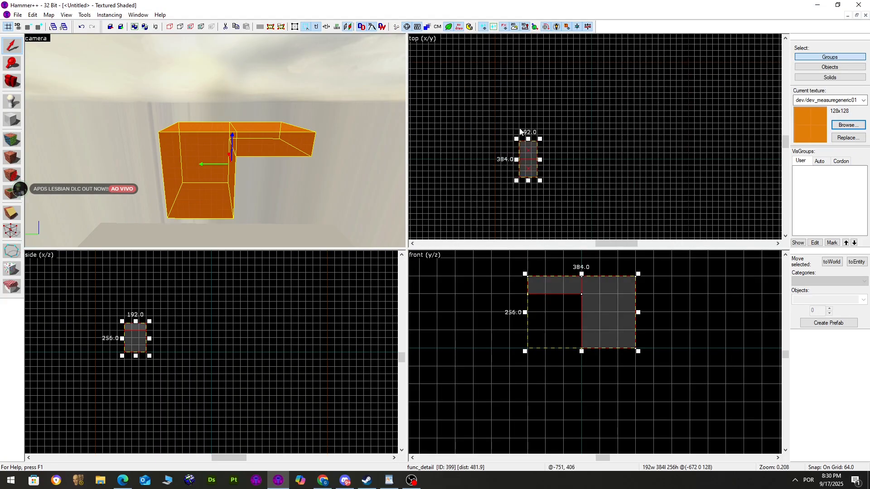
{"action": "scroll", "coordinate": [520, 132], "scroll_direction": "up", "scroll_amount": 5}
{"action": "mouse_move", "coordinate": [538, 196]}
{"action": "left_mouse_down"}
{"action": "mouse_move", "coordinate": [541, 111]}
{"action": "mouse_move", "coordinate": [541, 185]}
{"action": "left_mouse_up"}
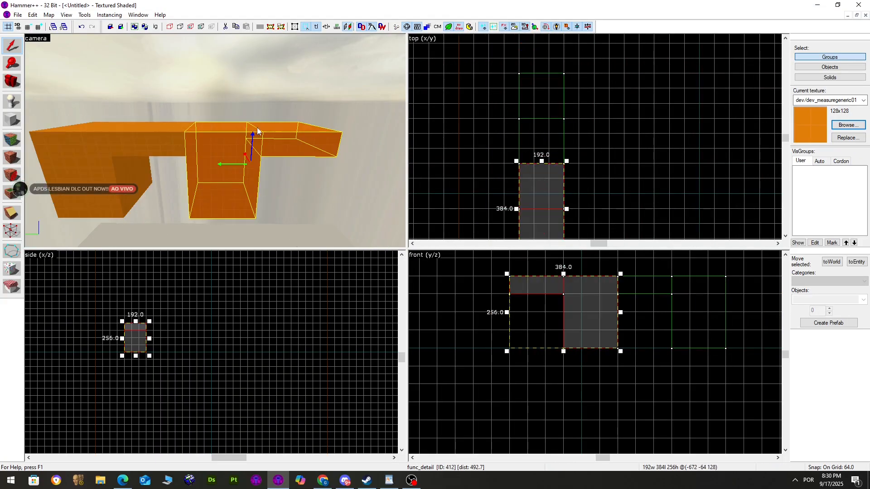
Mirror the other orange block along Y with a Transform scale of -1
{"action": "left_click", "coordinate": [174, 138]}
{"action": "key", "text": "ctrl+m"}
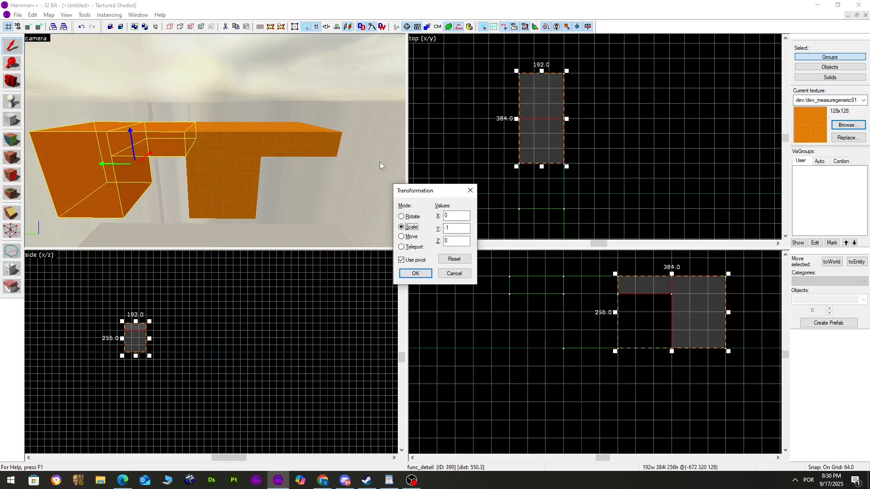
{"action": "left_click", "coordinate": [412, 217]}
{"action": "left_click", "coordinate": [415, 273]}
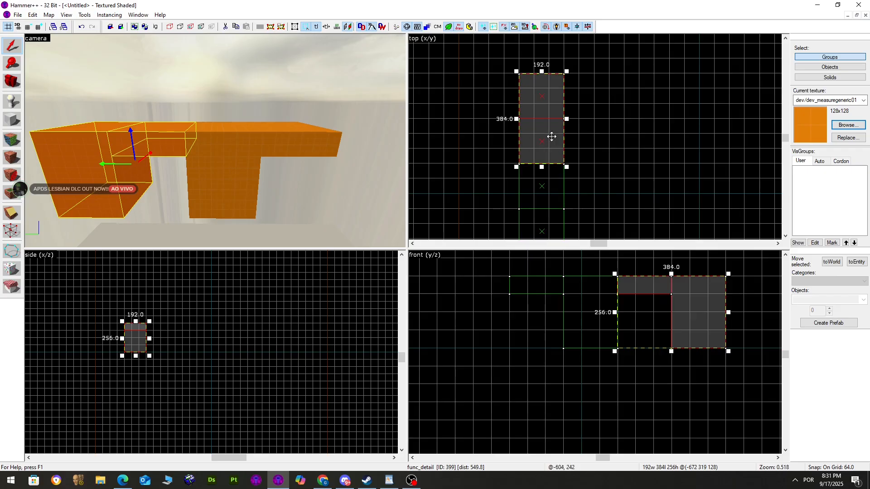
{"action": "key", "text": "ctrl+z"}
{"action": "key", "text": "ctrl+m"}
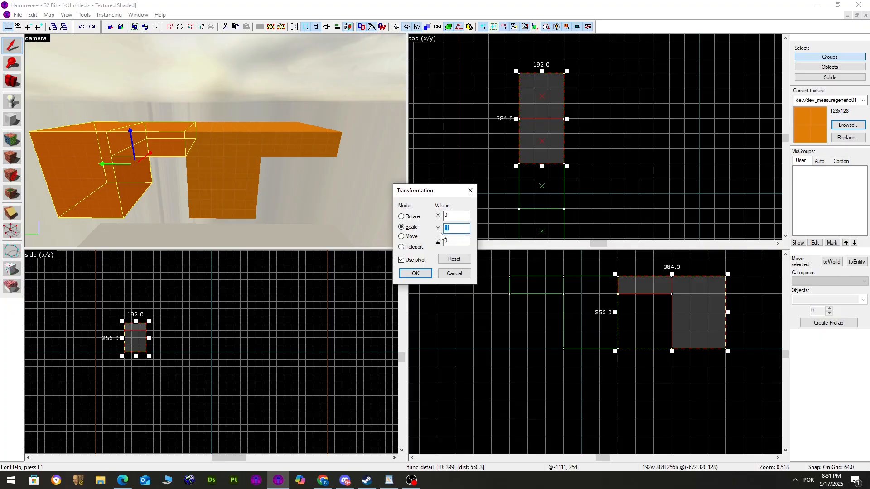
{"action": "type", "text": "-1"}
{"action": "left_click", "coordinate": [414, 273]}
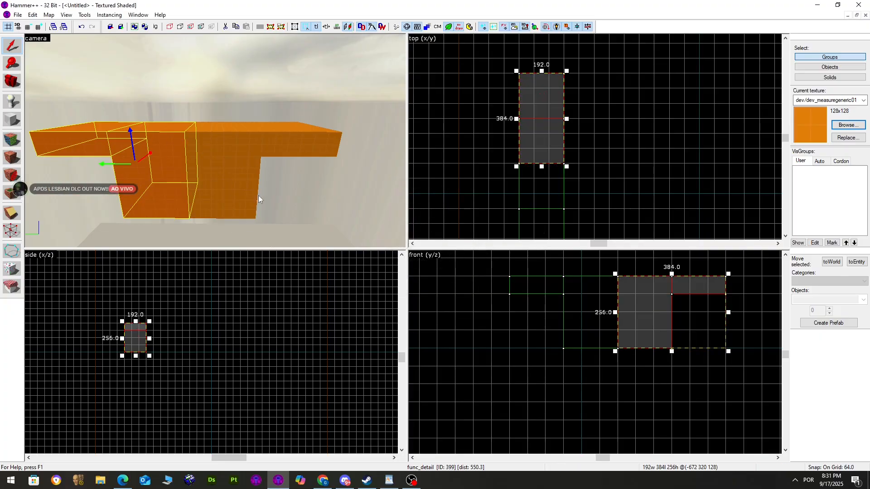
Select both orange blocks and delete them
{"action": "key", "text": "a"}
{"action": "left_click", "coordinate": [183, 132]}
{"action": "key", "text": "ctrl+z"}
{"action": "key", "text": "ctrl+z"}
{"action": "key", "text": "ctrl+y"}
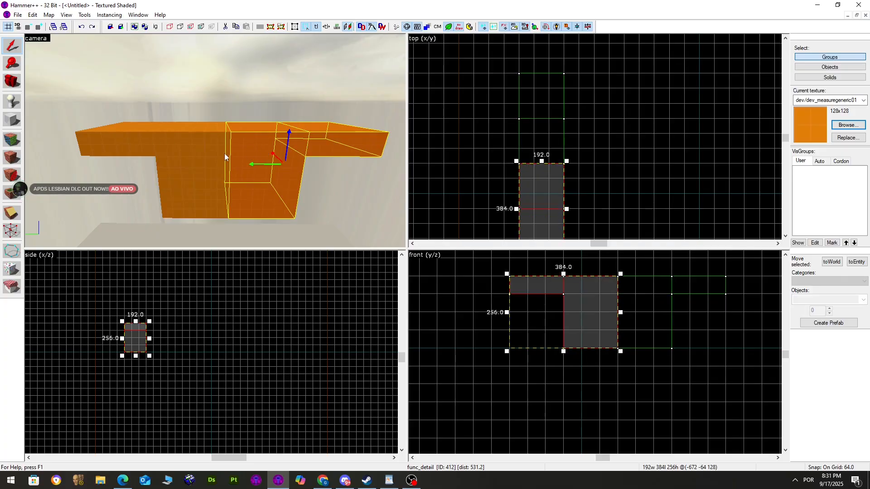
{"action": "left_click", "coordinate": [224, 153], "text": "ctrl"}
{"action": "key", "text": "Delete"}
Draw a 320×320 orange block in the top view and create it
{"action": "left_click", "coordinate": [389, 480]}
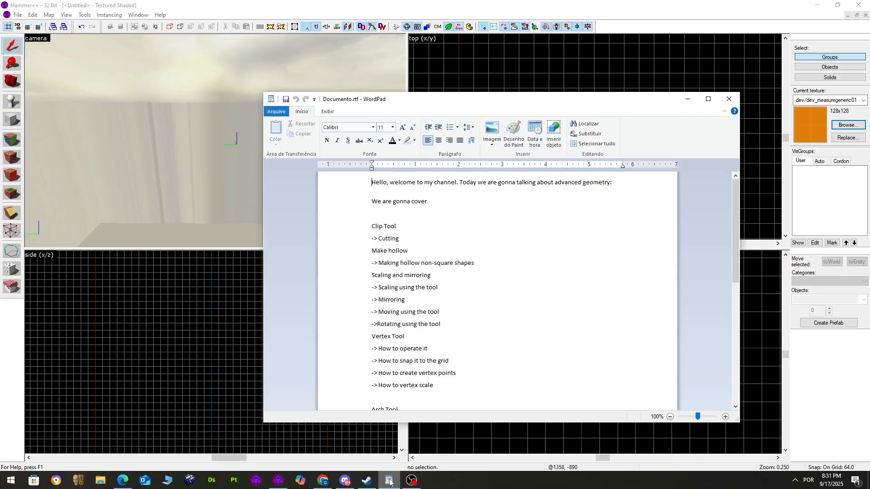
{"action": "left_click", "coordinate": [689, 98]}
{"action": "key", "text": "shift+b"}
{"action": "left_click", "coordinate": [847, 125]}
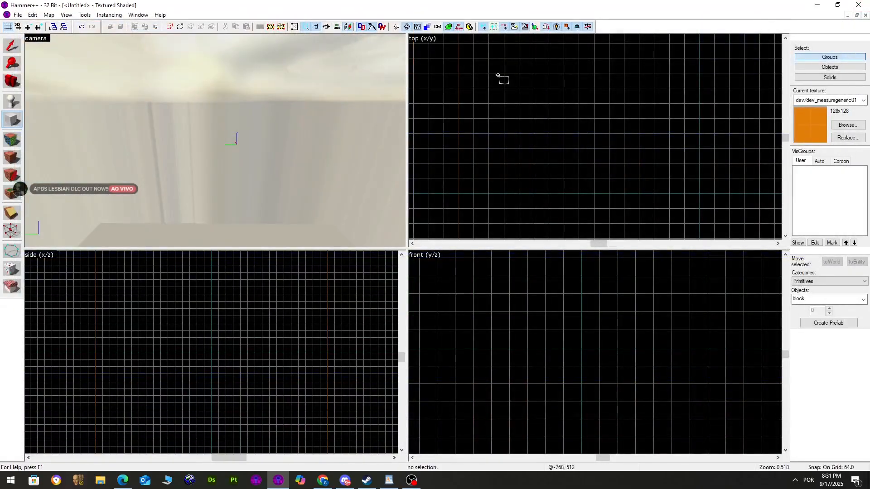
{"action": "left_click_drag", "start_coordinate": [535, 89], "coordinate": [608, 174]}
{"action": "key", "text": "Return"}
Slant the top face by dragging a corner vertex down, then undo it
{"action": "key", "text": "shift+s"}
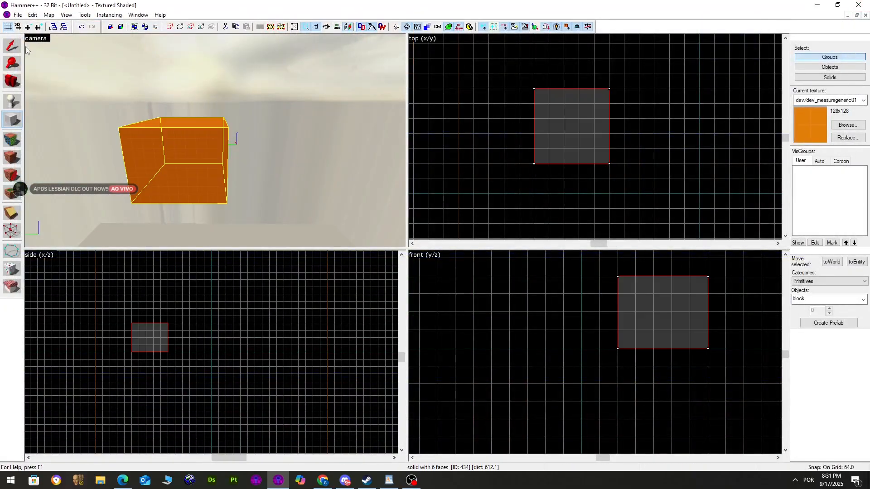
{"action": "scroll", "coordinate": [128, 113], "scroll_direction": "up", "scroll_amount": 2}
{"action": "key", "text": "shift+v"}
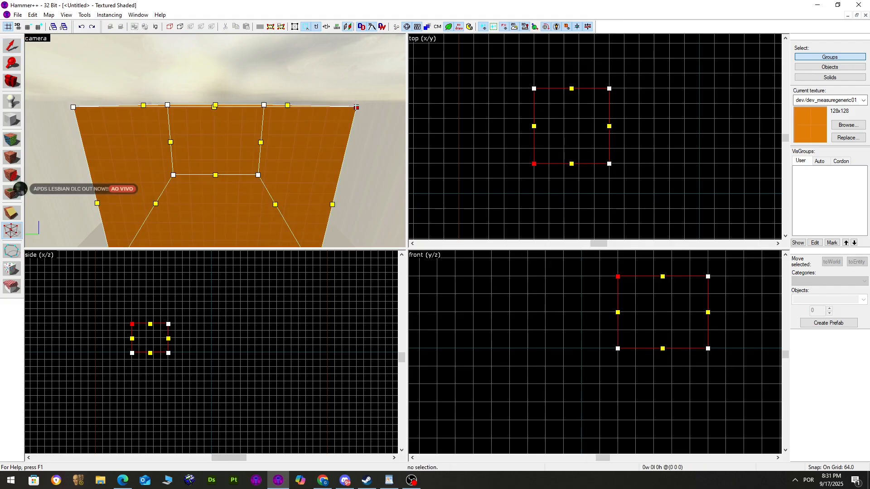
{"action": "mouse_move", "coordinate": [616, 277]}
{"action": "left_mouse_down"}
{"action": "mouse_move", "coordinate": [617, 288]}
{"action": "mouse_move", "coordinate": [550, 291]}
{"action": "mouse_move", "coordinate": [604, 264]}
{"action": "mouse_move", "coordinate": [611, 320]}
{"action": "mouse_move", "coordinate": [633, 285]}
{"action": "mouse_move", "coordinate": [603, 266]}
{"action": "mouse_move", "coordinate": [653, 294]}
{"action": "left_mouse_up"}
{"action": "key", "text": "d"}
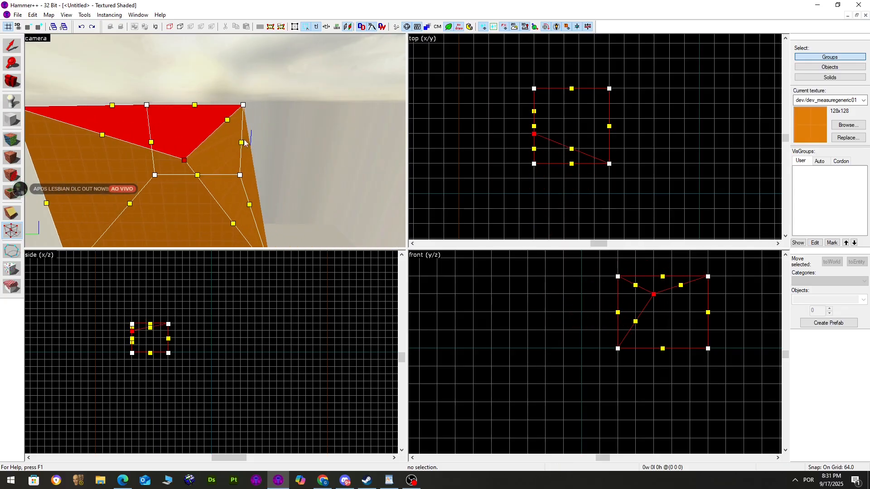
{"action": "left_click", "coordinate": [8, 47]}
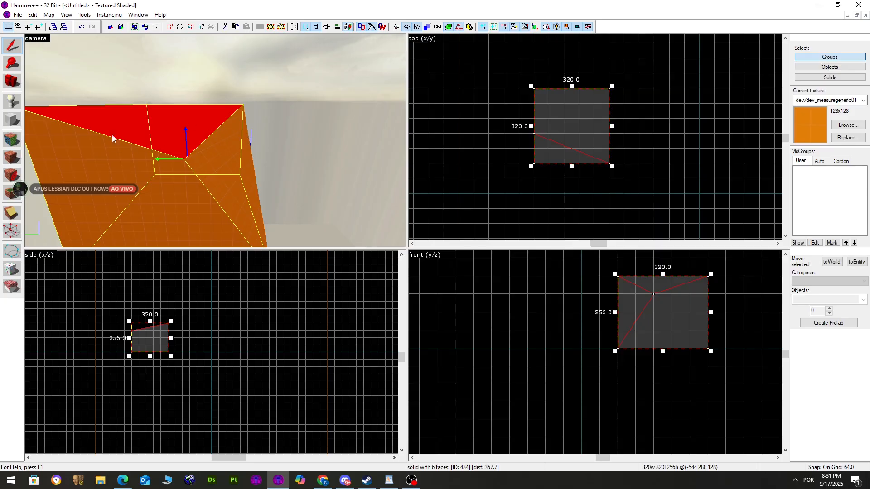
{"action": "key", "text": "ctrl+z"}
Restore the viewport panes to four equal-sized views
{"action": "left_click", "coordinate": [14, 228]}
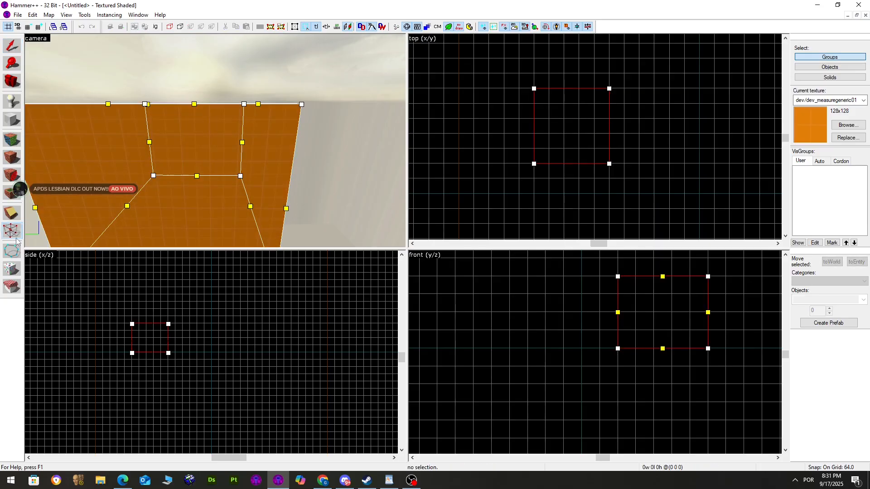
{"action": "left_click_drag", "start_coordinate": [590, 248], "coordinate": [590, 292]}
{"action": "key", "text": "ctrl+a"}
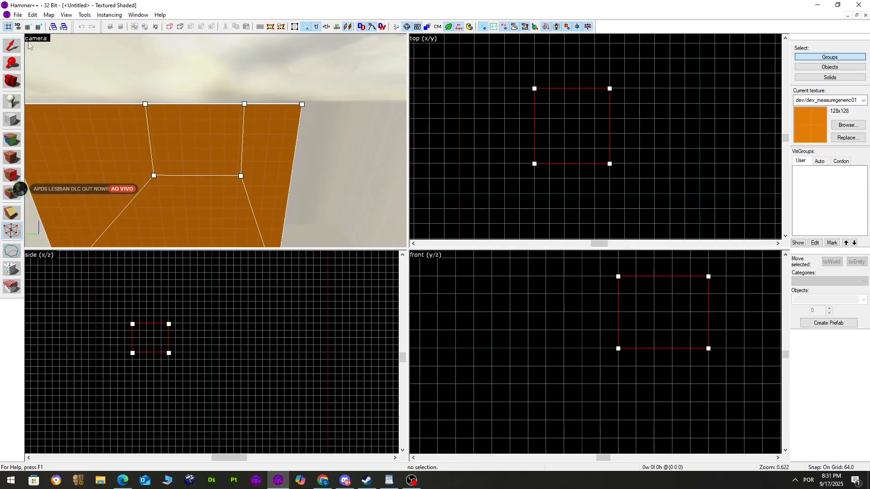
{"action": "left_click", "coordinate": [11, 46]}
{"action": "scroll", "coordinate": [109, 118], "scroll_direction": "down", "scroll_amount": 3}
Skew the box by dragging its bottom-right corner left, then undo the skew
{"action": "key", "text": "z"}
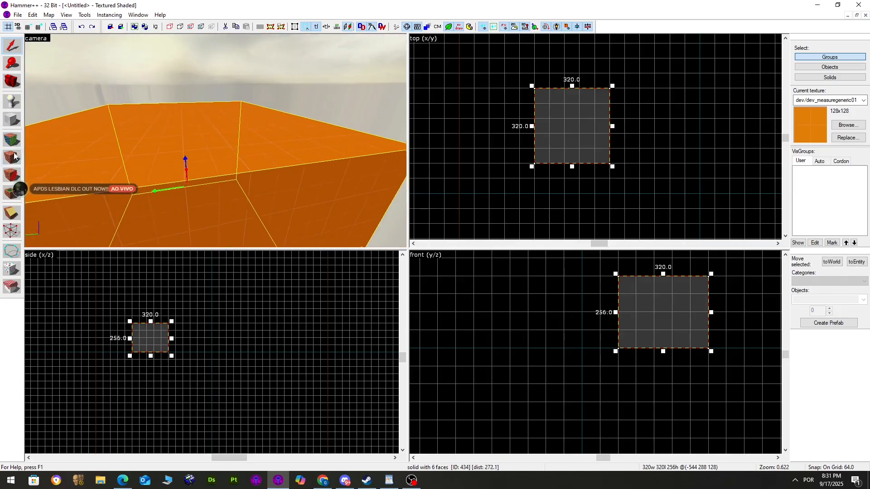
{"action": "key", "text": "z"}
{"action": "left_click", "coordinate": [13, 231]}
{"action": "left_click_drag", "start_coordinate": [609, 162], "coordinate": [572, 165]}
{"action": "key", "text": "w"}
{"action": "left_click", "coordinate": [10, 45]}
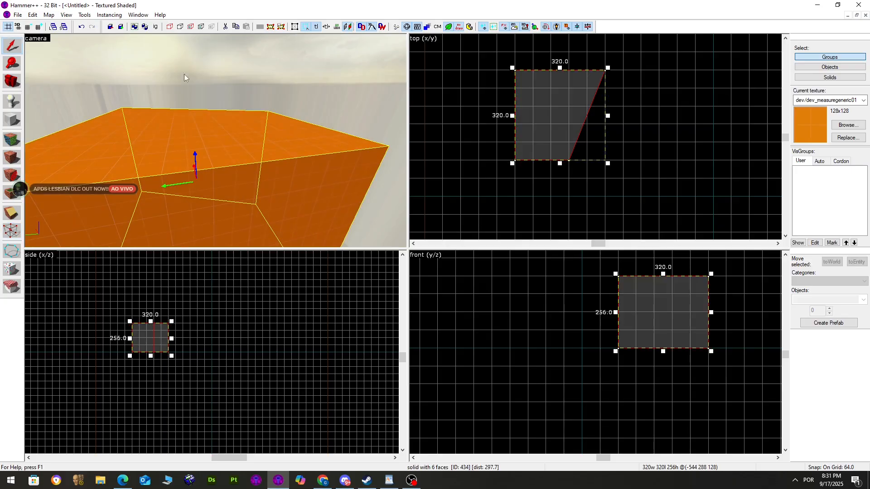
{"action": "key", "text": "ctrl+z"}
Show edge midpoint handles alongside corners in vertex editing
{"action": "key", "text": "w"}
{"action": "key", "text": "s"}
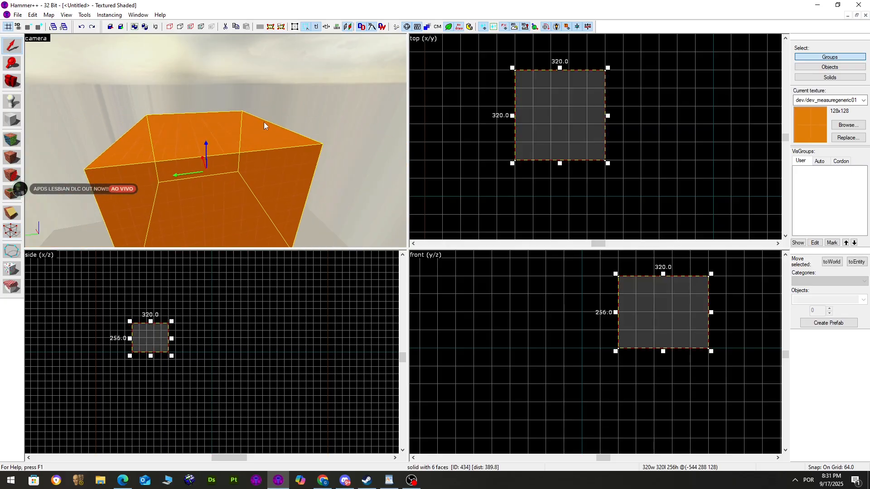
{"action": "left_click", "coordinate": [12, 231]}
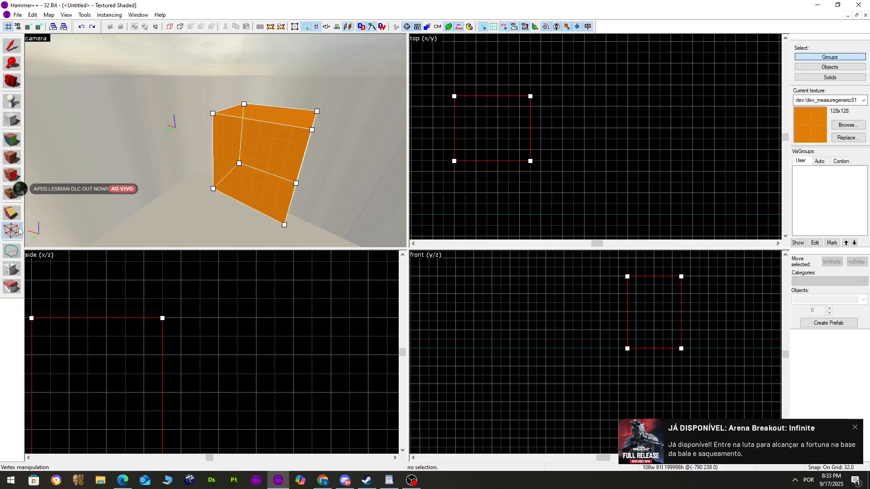
{"action": "left_click", "coordinate": [19, 231]}
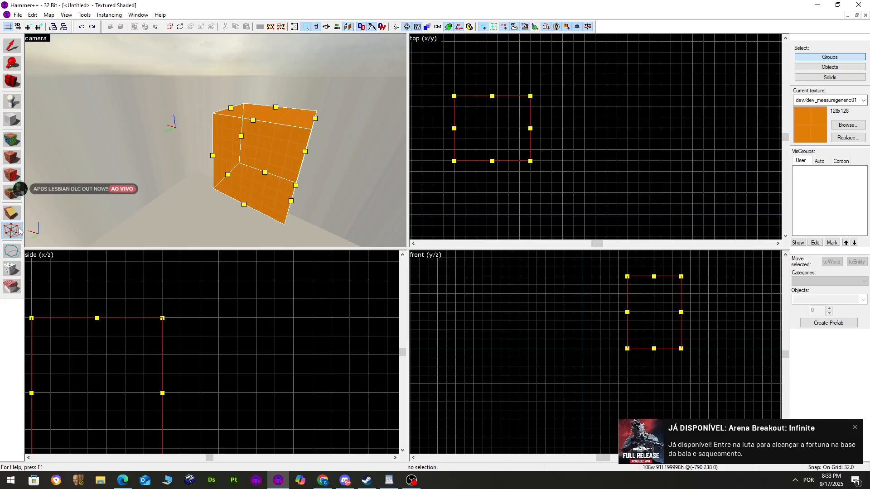
{"action": "left_click", "coordinate": [19, 231]}
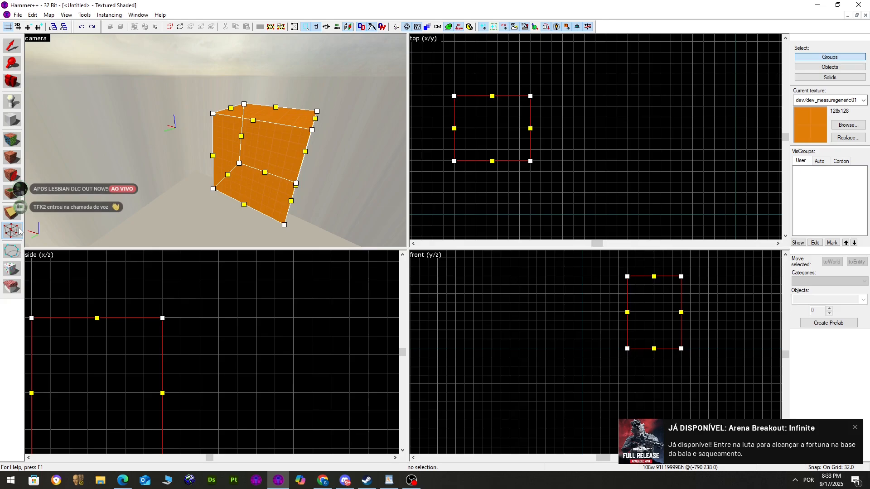
{"action": "left_click", "coordinate": [19, 231]}
{"action": "left_click", "coordinate": [19, 231]}
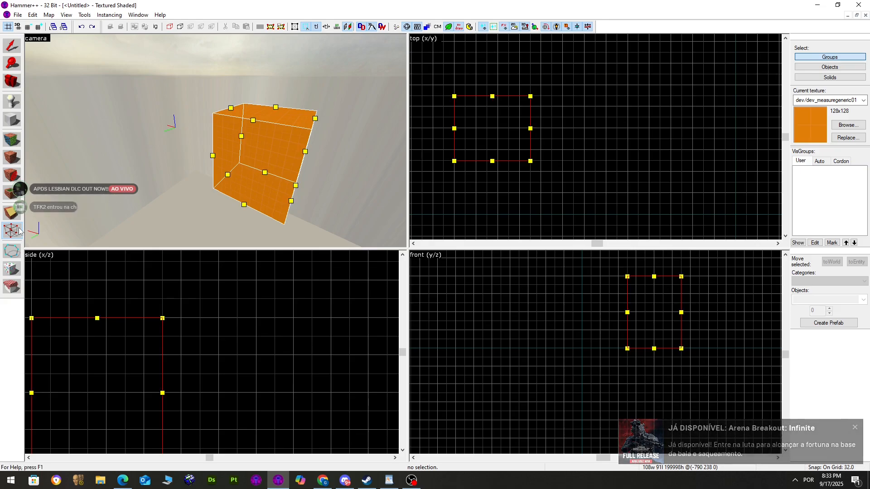
{"action": "left_click", "coordinate": [19, 231]}
{"action": "left_click", "coordinate": [19, 231]}
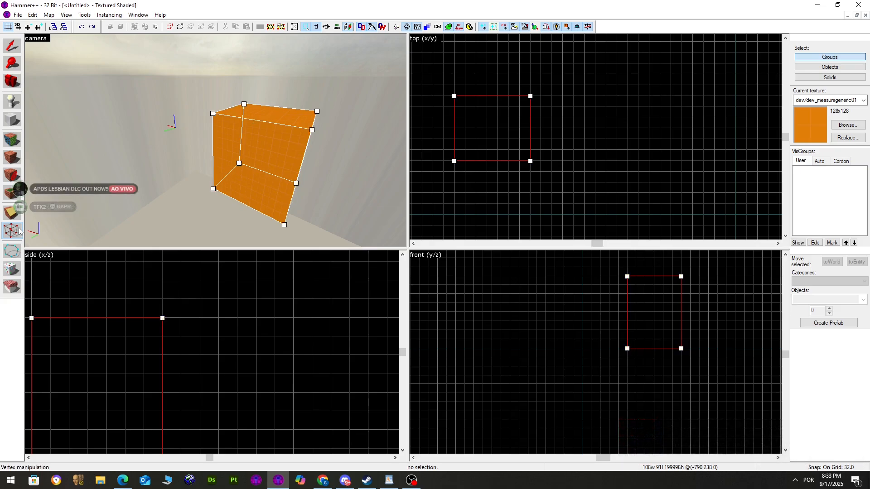
{"action": "left_click", "coordinate": [19, 231]}
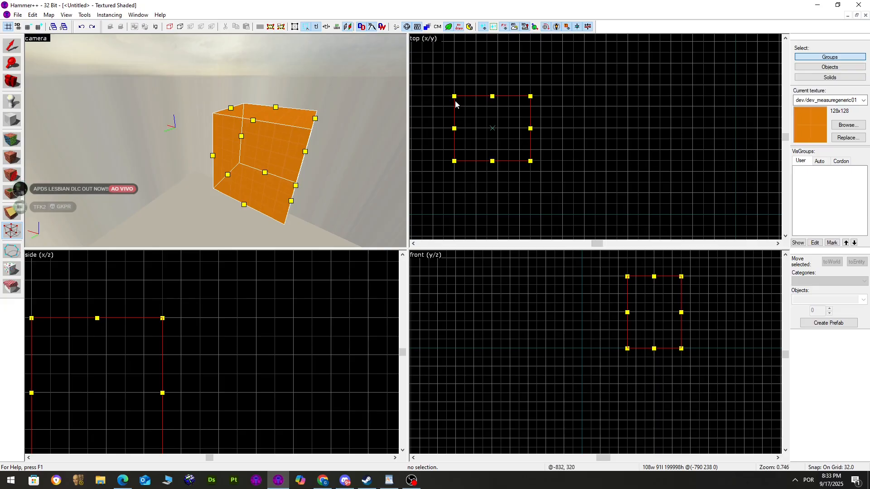
{"action": "mouse_move", "coordinate": [453, 94]}
{"action": "left_mouse_down"}
{"action": "mouse_move", "coordinate": [440, 89]}
{"action": "mouse_move", "coordinate": [466, 99]}
{"action": "mouse_move", "coordinate": [452, 98]}
{"action": "left_mouse_up"}
{"action": "key", "text": "z"}
{"action": "key", "text": "w"}
{"action": "key", "text": "s"}
{"action": "key", "text": "z"}
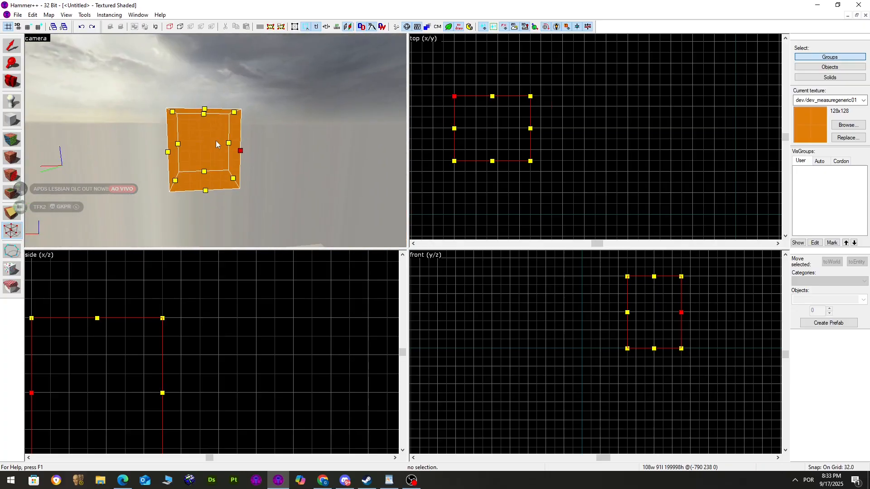
{"action": "key", "text": "w"}
{"action": "key", "text": "a"}
{"action": "mouse_move", "coordinate": [453, 97]}
{"action": "left_mouse_down"}
{"action": "mouse_move", "coordinate": [440, 97]}
{"action": "mouse_move", "coordinate": [456, 97]}
{"action": "left_mouse_up"}
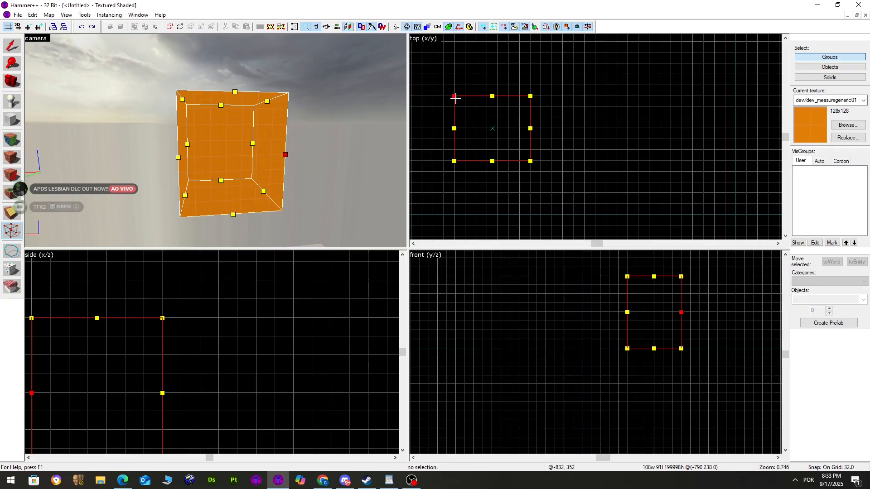
{"action": "left_click", "coordinate": [5, 47]}
{"action": "key", "text": "z"}
{"action": "key", "text": "w"}
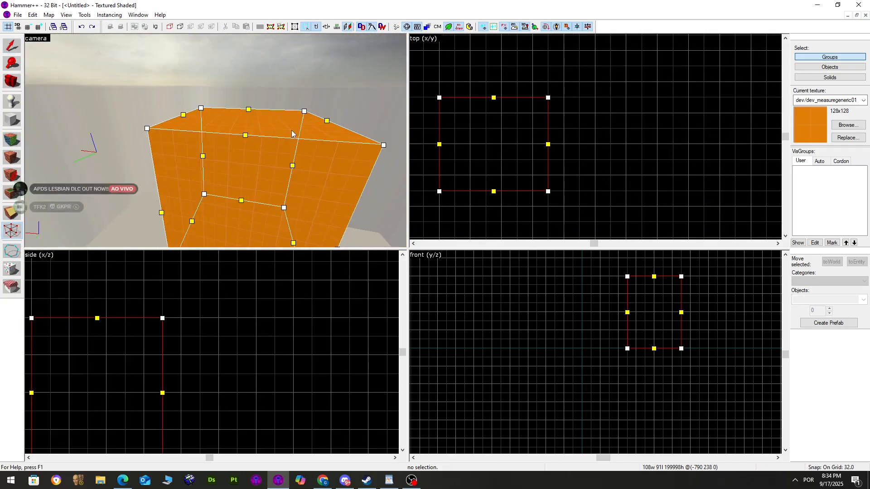
{"action": "key", "text": "s"}
{"action": "key", "text": "w"}
{"action": "key", "text": "z"}
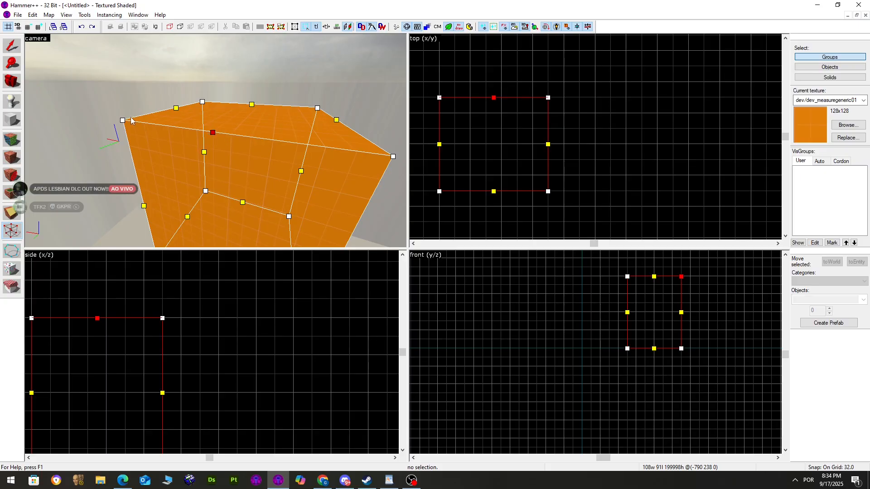
{"action": "scroll", "coordinate": [485, 88], "scroll_direction": "up", "scroll_amount": 3}
{"action": "scroll", "coordinate": [521, 114], "scroll_direction": "down", "scroll_amount": 3}
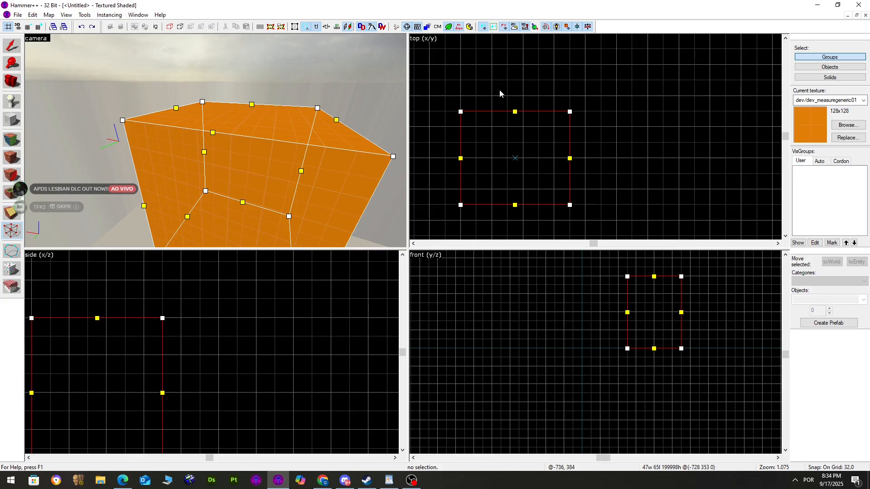
{"action": "left_click", "coordinate": [515, 111]}
{"action": "key", "text": "ctrl+f"}
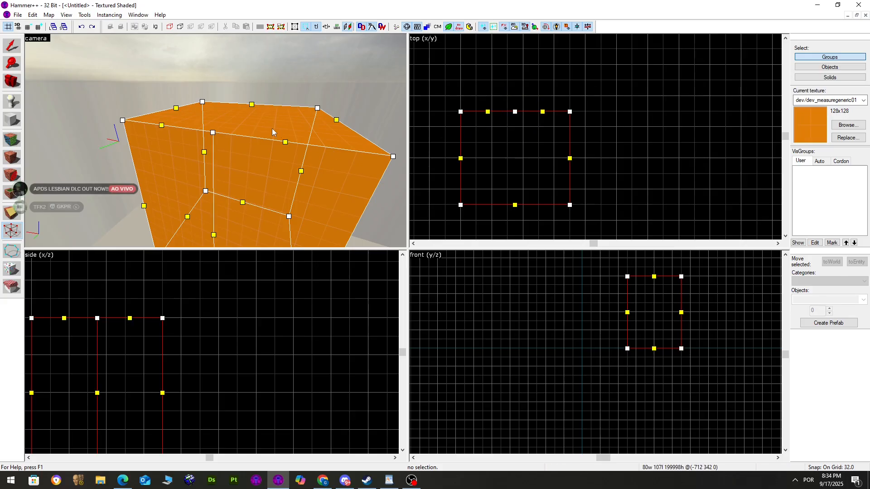
{"action": "key", "text": "z"}
{"action": "key", "text": "z"}
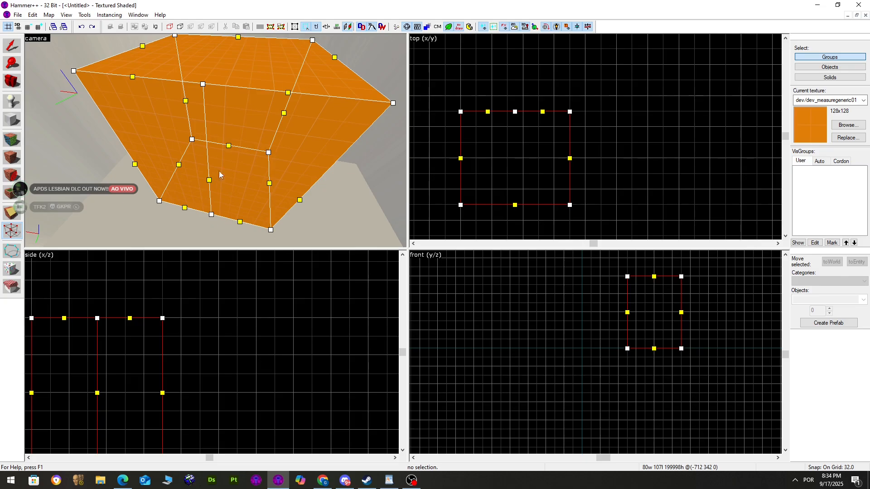
{"action": "left_click", "coordinate": [211, 215]}
{"action": "left_click", "coordinate": [203, 86], "text": "ctrl"}
{"action": "key", "text": "Delete"}
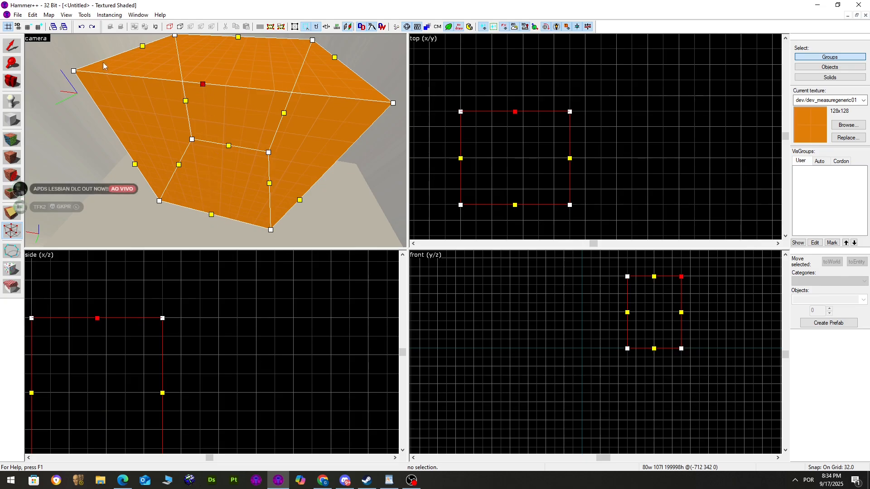
{"action": "left_click_drag", "start_coordinate": [487, 87], "coordinate": [508, 114]}
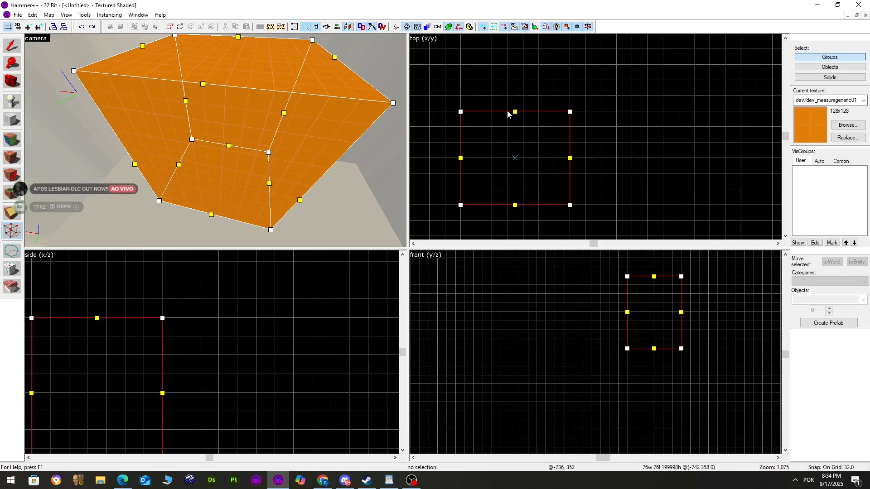
{"action": "left_click", "coordinate": [515, 112]}
{"action": "key", "text": "shift+s"}
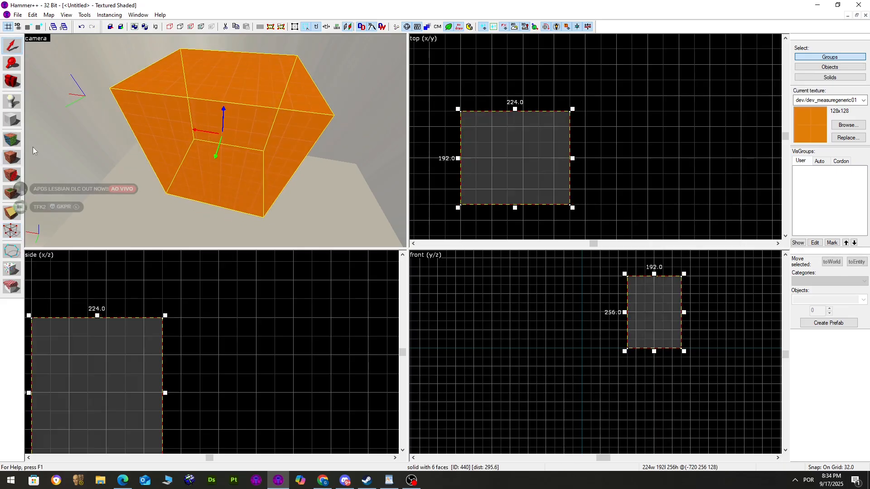
Pull the top and left edge midpoints out into new vertices in the top view
{"action": "key", "text": "shift+v"}
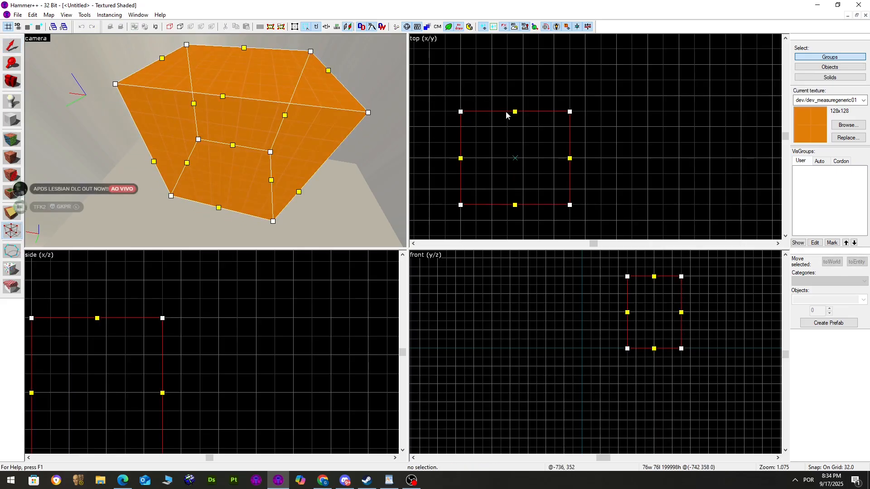
{"action": "left_click_drag", "start_coordinate": [515, 111], "coordinate": [521, 81]}
{"action": "scroll", "coordinate": [503, 134], "scroll_direction": "up", "scroll_amount": 3}
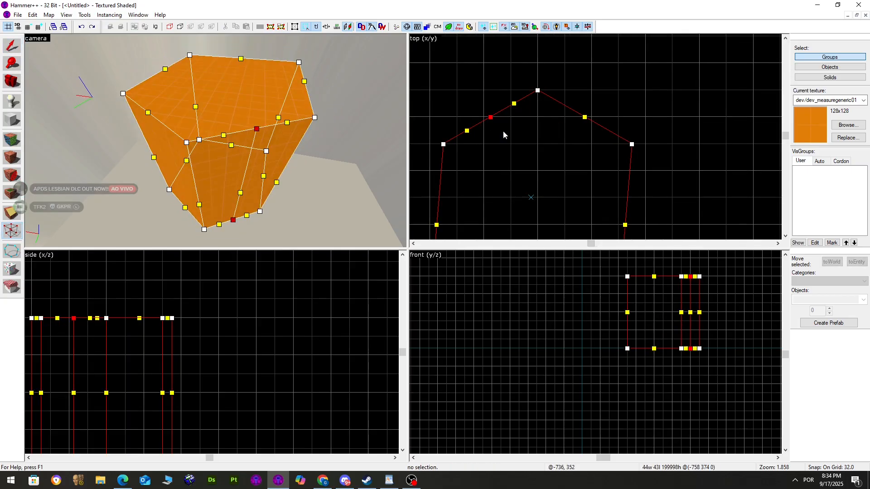
{"action": "left_click_drag", "start_coordinate": [487, 117], "coordinate": [484, 90]}
{"action": "mouse_move", "coordinate": [25, 59]}
{"action": "left_mouse_down"}
{"action": "mouse_move", "coordinate": [14, 50]}
{"action": "mouse_move", "coordinate": [35, 63]}
{"action": "mouse_move", "coordinate": [12, 68]}
{"action": "left_mouse_up"}
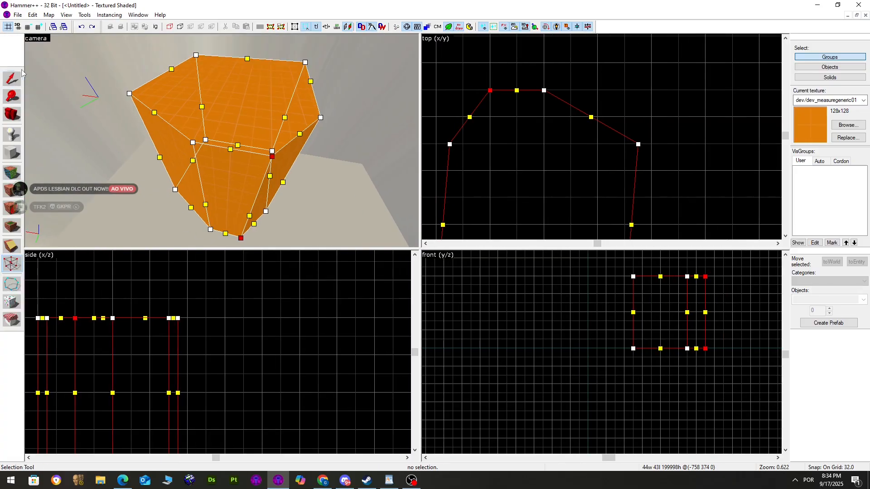
Reselect the reshaped solid and marquee-select its top vertices in the side view
{"action": "left_click", "coordinate": [12, 79]}
{"action": "scroll", "coordinate": [287, 176], "scroll_direction": "down", "scroll_amount": 2}
{"action": "left_click", "coordinate": [287, 174]}
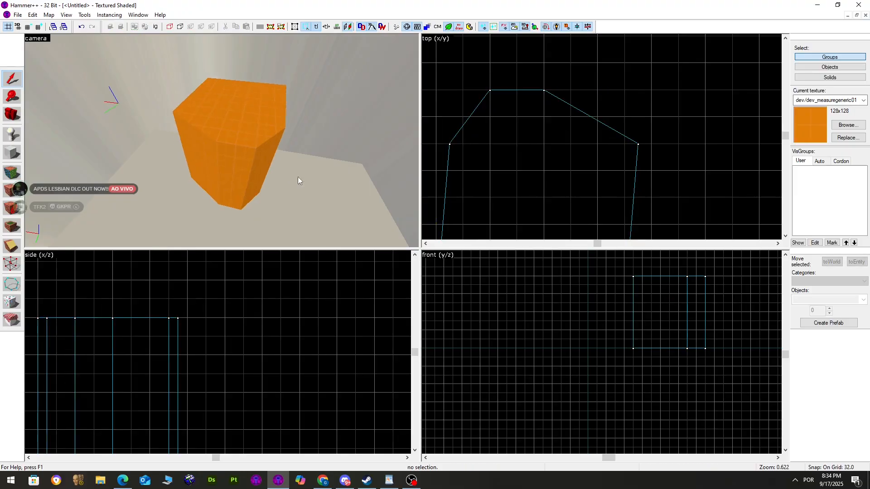
{"action": "key", "text": "z"}
{"action": "key", "text": "z"}
{"action": "left_click", "coordinate": [222, 141]}
{"action": "scroll", "coordinate": [258, 285], "scroll_direction": "down", "scroll_amount": 2}
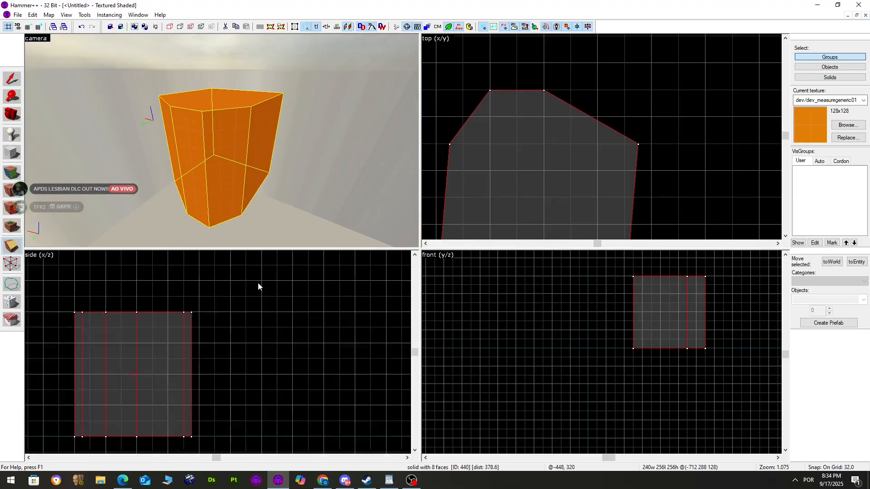
{"action": "left_click", "coordinate": [12, 263]}
{"action": "left_click_drag", "start_coordinate": [247, 288], "coordinate": [72, 336]}
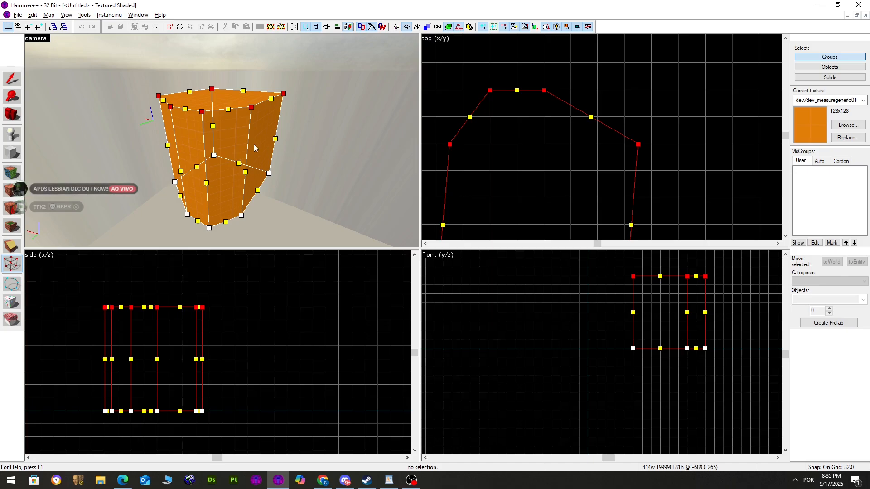
Scale the selected top vertices by 0.5 to taper the solid's top
{"action": "key", "text": "alt+e"}
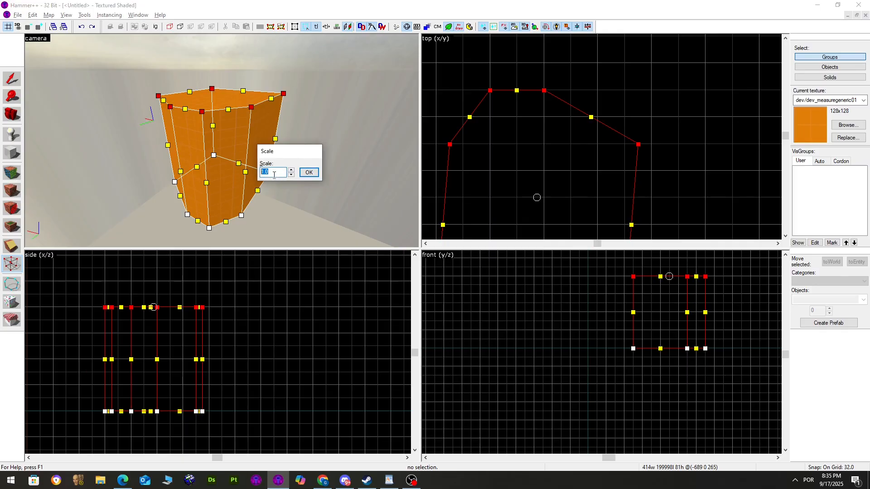
{"action": "type", "text": "2"}
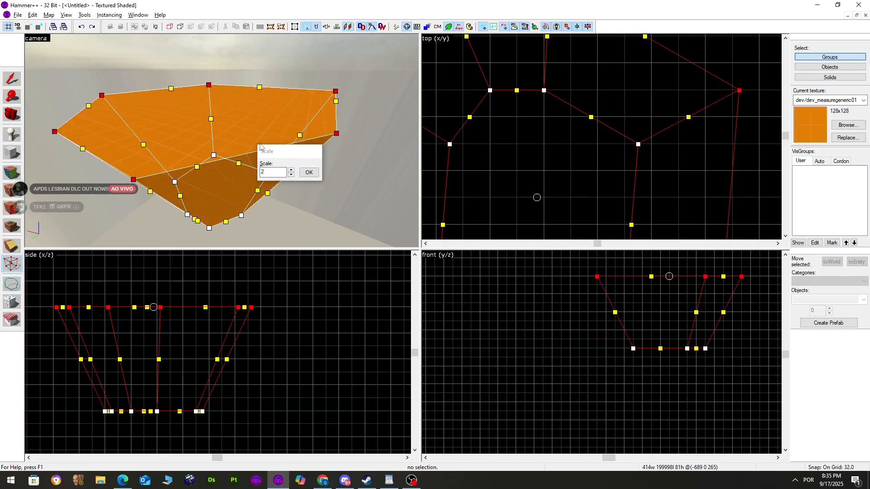
{"action": "key", "text": "BackSpace"}
{"action": "type", "text": "0.5"}
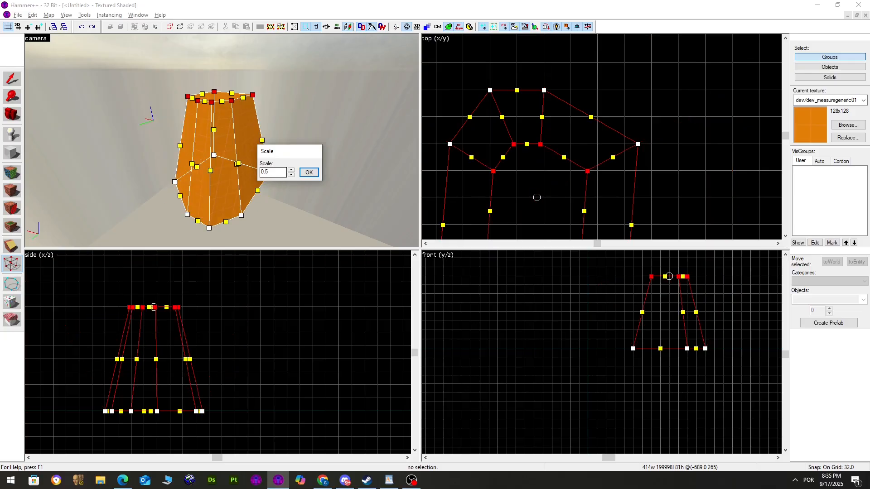
{"action": "left_click", "coordinate": [309, 172]}
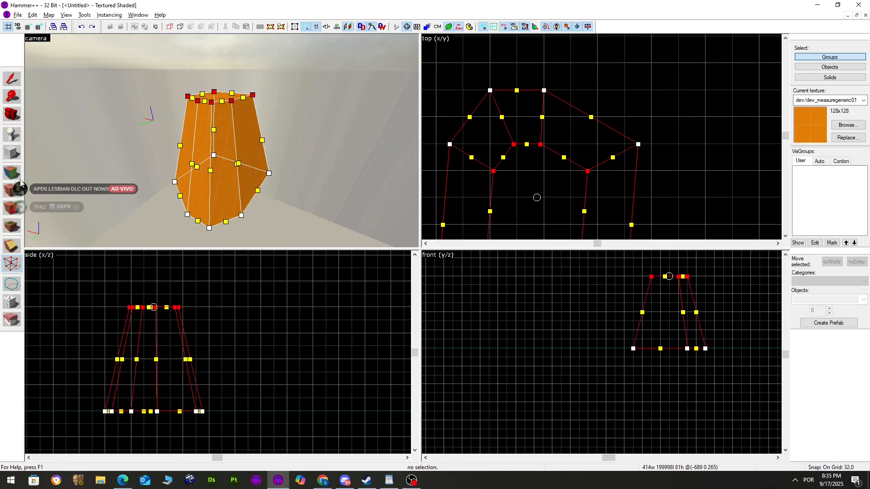
Scale the top vertices by 0 to collapse them into a single apex
{"action": "left_click", "coordinate": [10, 79]}
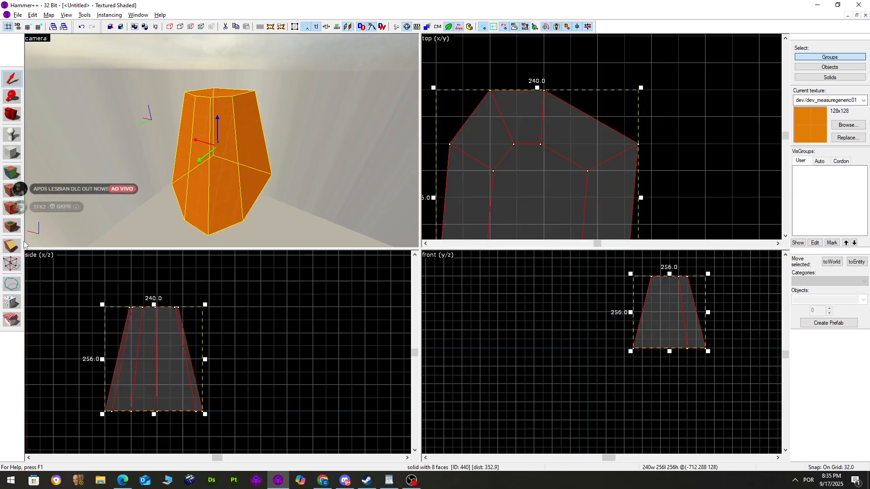
{"action": "left_click", "coordinate": [16, 263]}
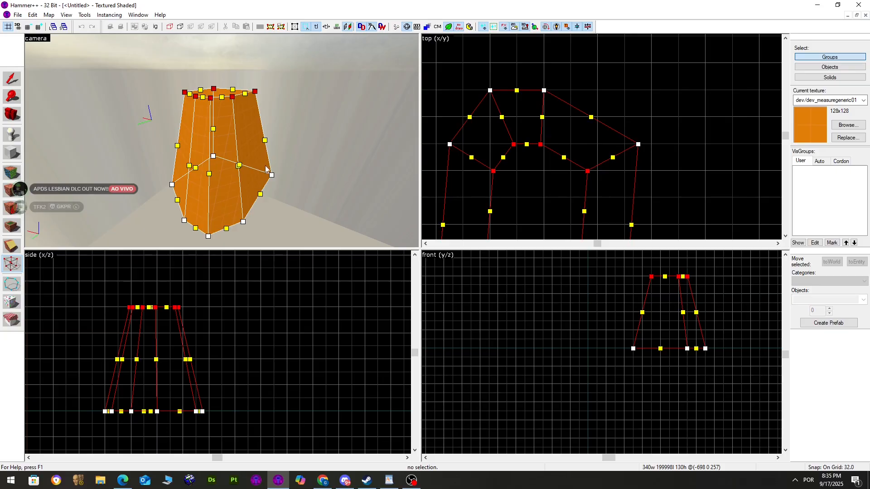
{"action": "key", "text": "alt+e"}
{"action": "left_click_drag", "start_coordinate": [302, 154], "coordinate": [283, 154]}
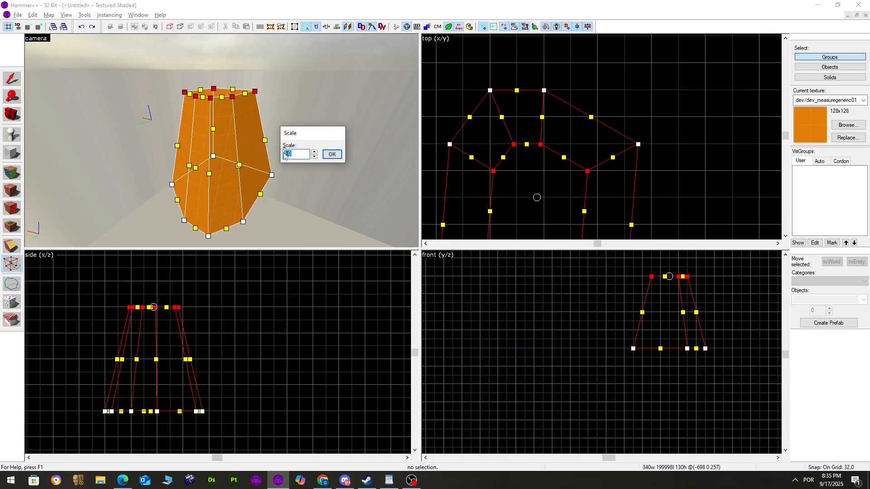
{"action": "type", "text": "0"}
{"action": "key", "text": "Return"}
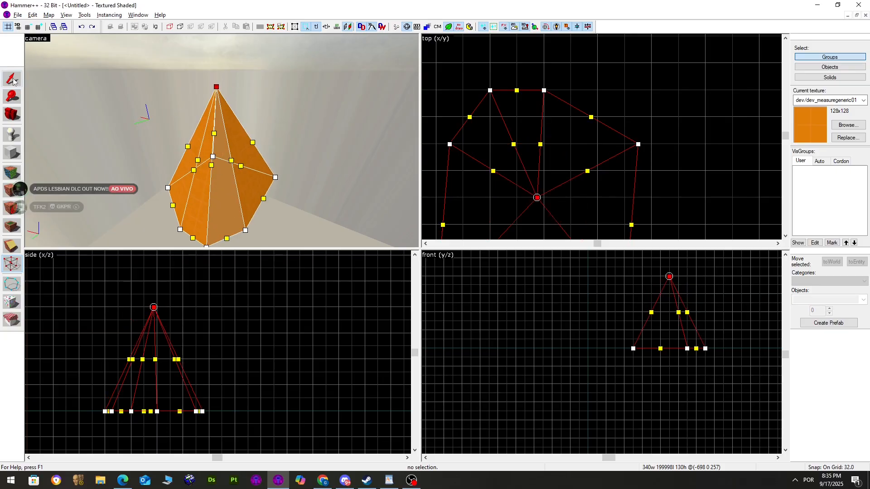
Inspect the resulting pyramid in the 3D view, then select and delete it
{"action": "key", "text": "shift+s"}
{"action": "scroll", "coordinate": [273, 105], "scroll_direction": "up", "scroll_amount": 5}
{"action": "key", "text": "d"}
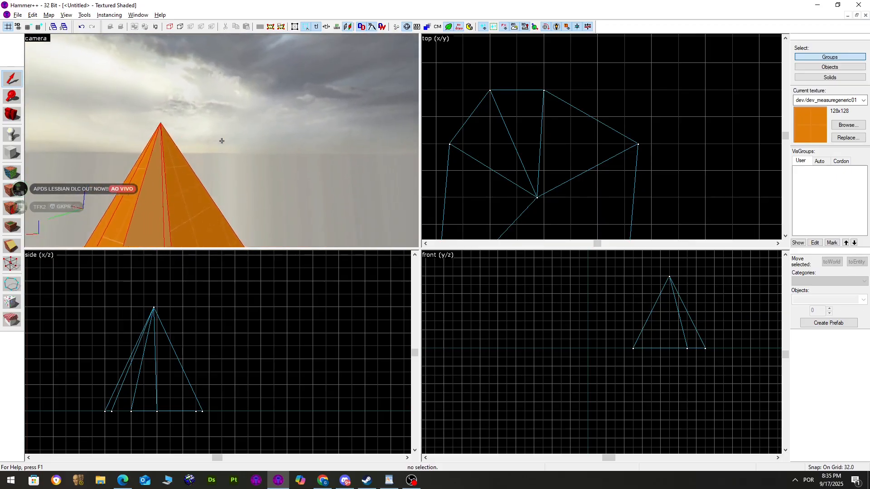
{"action": "key", "text": "z"}
{"action": "left_click", "coordinate": [222, 140]}
{"action": "key", "text": "z"}
{"action": "key", "text": "s"}
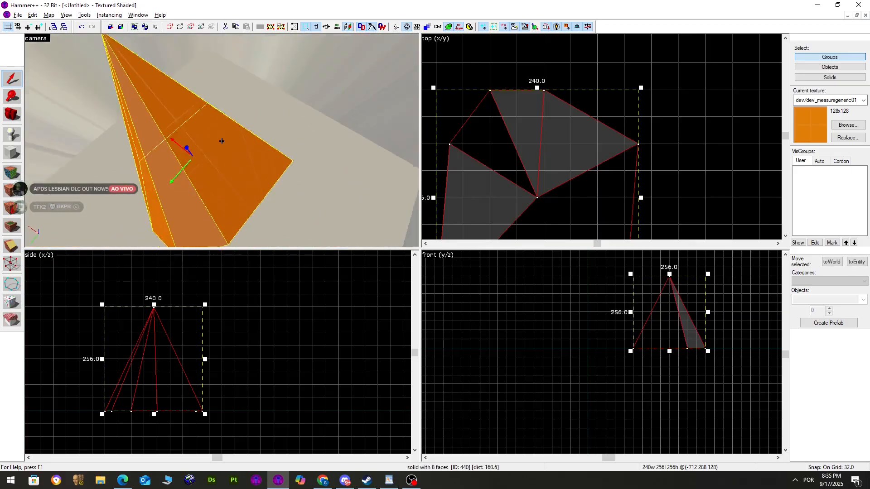
{"action": "key", "text": "z"}
{"action": "left_click", "coordinate": [244, 105]}
{"action": "scroll", "coordinate": [245, 104], "scroll_direction": "up", "scroll_amount": 3}
{"action": "scroll", "coordinate": [205, 71], "scroll_direction": "down", "scroll_amount": 4}
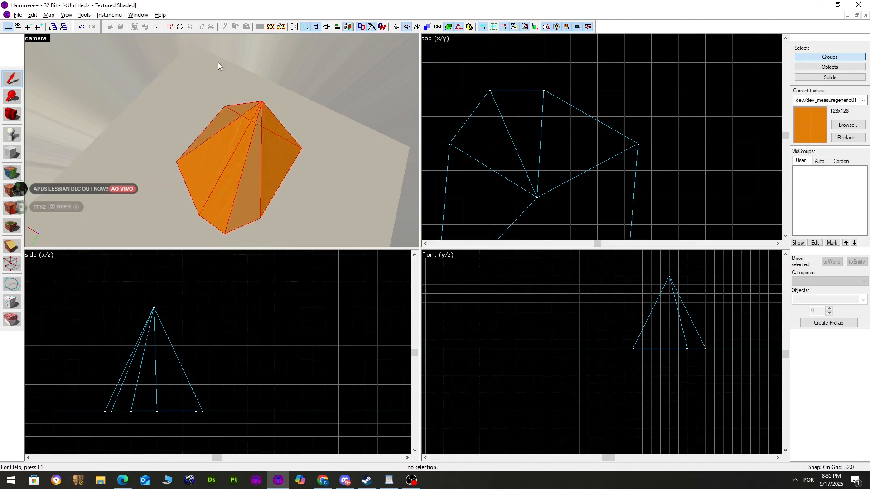
{"action": "scroll", "coordinate": [293, 109], "scroll_direction": "up", "scroll_amount": 2}
{"action": "scroll", "coordinate": [272, 112], "scroll_direction": "down", "scroll_amount": 2}
{"action": "key", "text": "z"}
{"action": "key", "text": "s"}
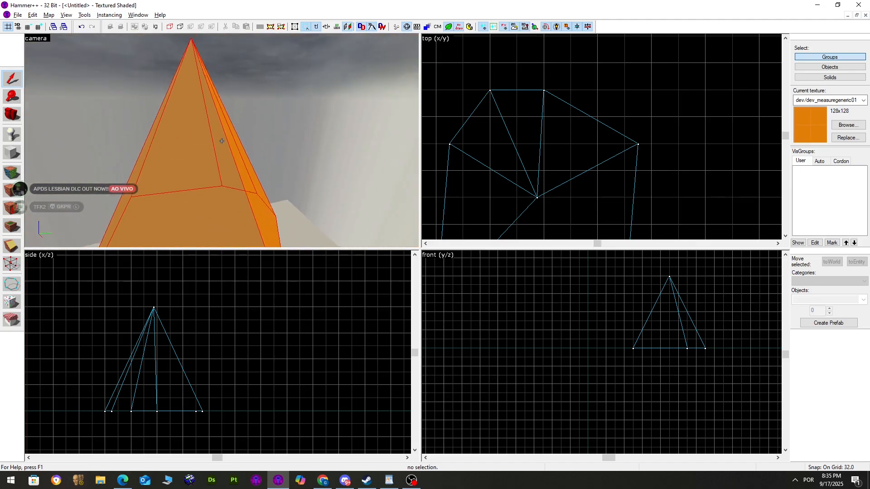
{"action": "key", "text": "d"}
{"action": "key", "text": "s"}
{"action": "key", "text": "z"}
{"action": "key", "text": "a"}
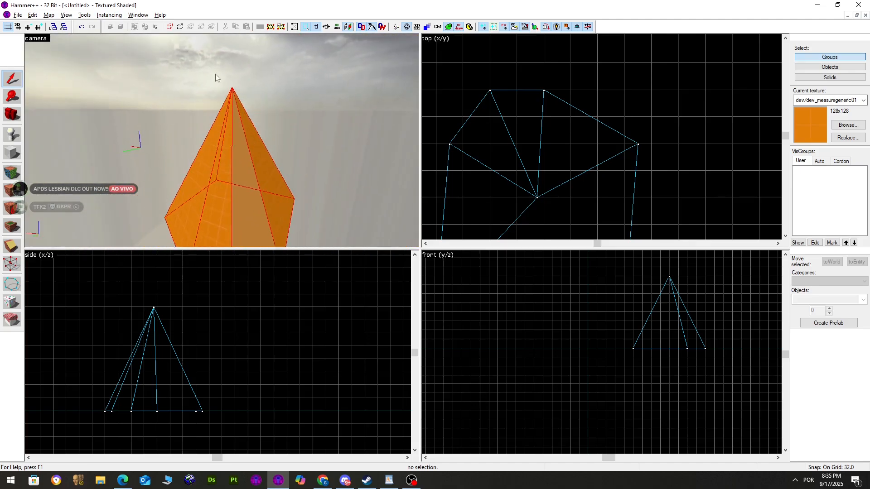
{"action": "left_click", "coordinate": [217, 145]}
{"action": "key", "text": "Delete"}
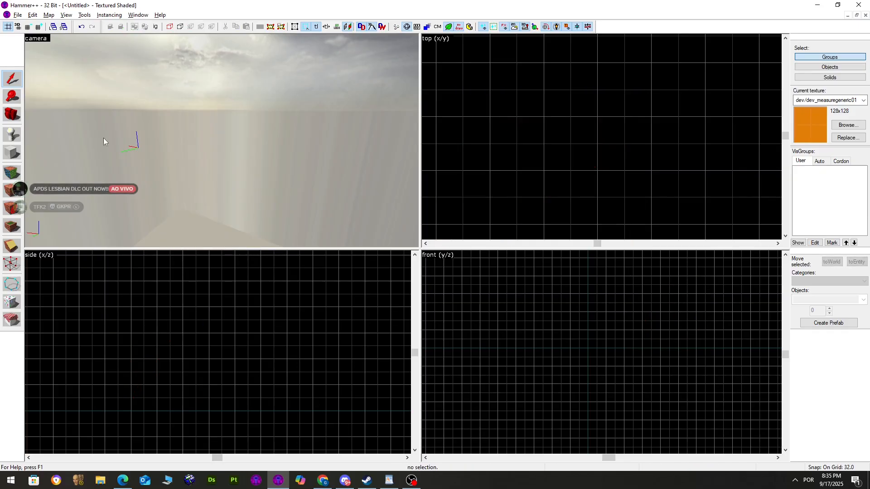
Draw a 160×128 orange block and immediately delete it
{"action": "left_click", "coordinate": [12, 153]}
{"action": "left_click_drag", "start_coordinate": [490, 90], "coordinate": [627, 197]}
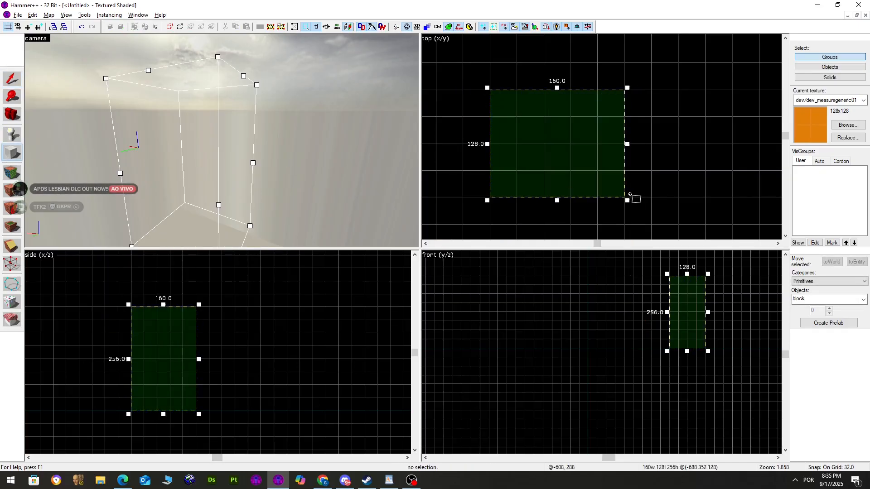
{"action": "key", "text": "Return"}
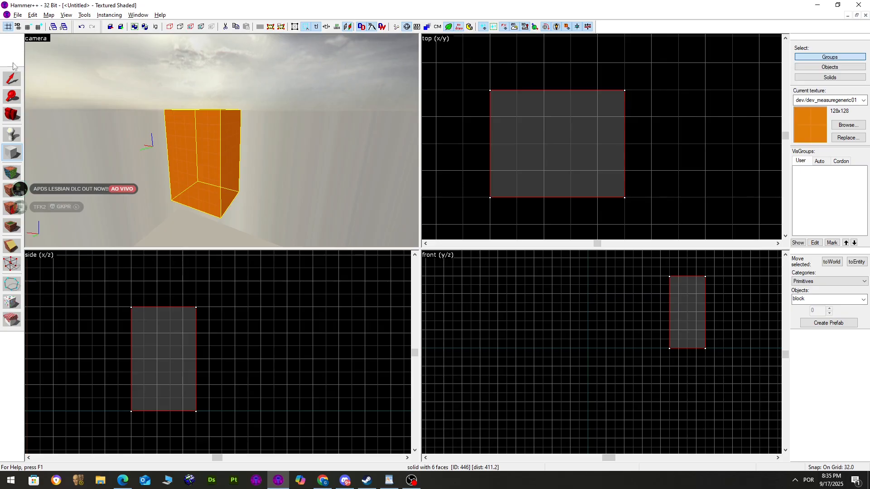
{"action": "left_click", "coordinate": [12, 78]}
{"action": "key", "text": "Delete"}
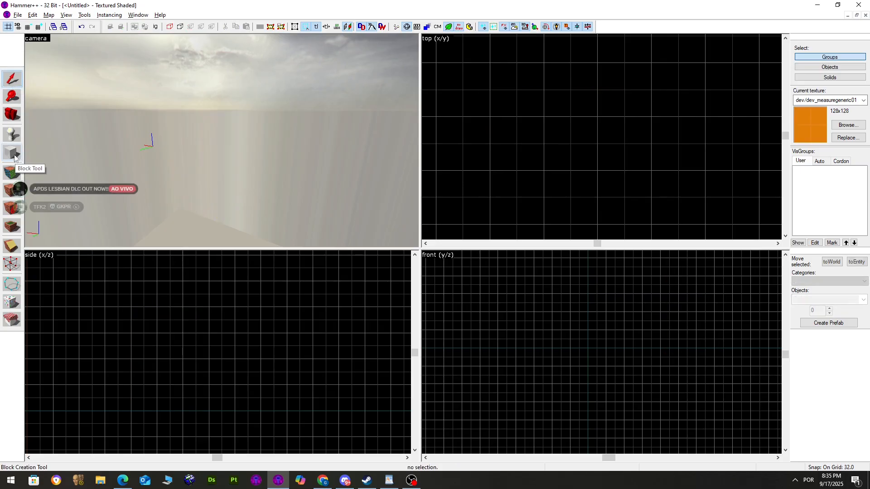
Create an eight-sided cylinder primitive and shrink its depth to 80 units
{"action": "left_click", "coordinate": [12, 153]}
{"action": "left_click", "coordinate": [863, 300]}
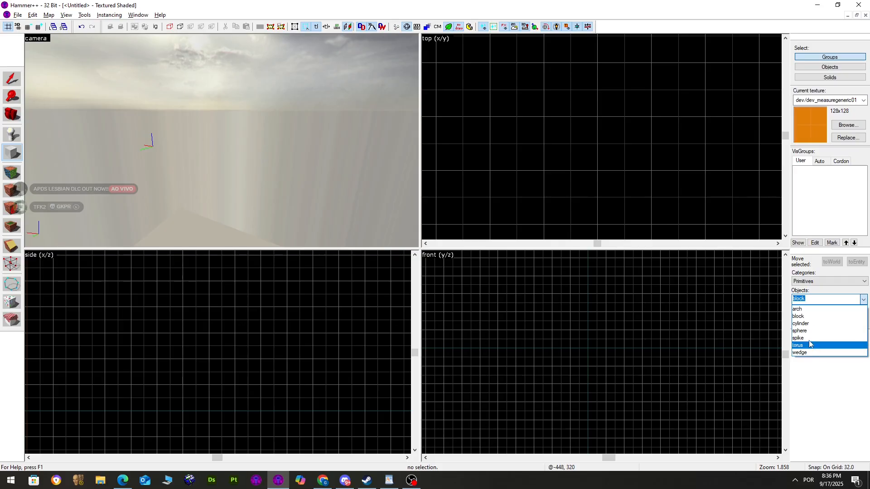
{"action": "left_click", "coordinate": [809, 330]}
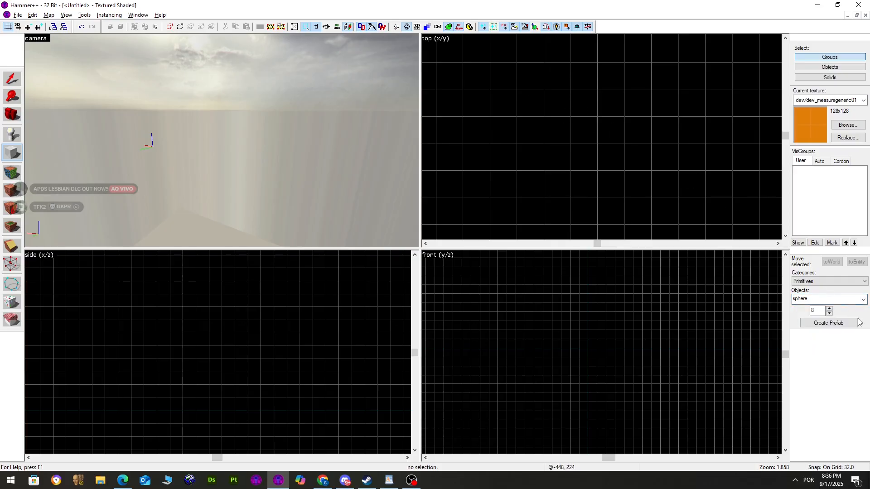
{"action": "left_click", "coordinate": [863, 299]}
{"action": "left_click", "coordinate": [811, 324]}
{"action": "left_click_drag", "start_coordinate": [544, 117], "coordinate": [608, 175]}
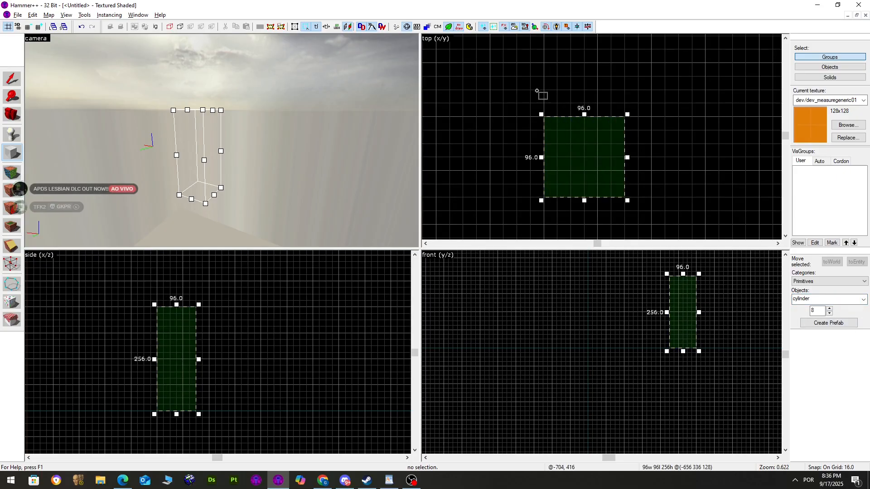
{"action": "left_click_drag", "start_coordinate": [536, 91], "coordinate": [559, 129]}
{"action": "key", "text": "Return"}
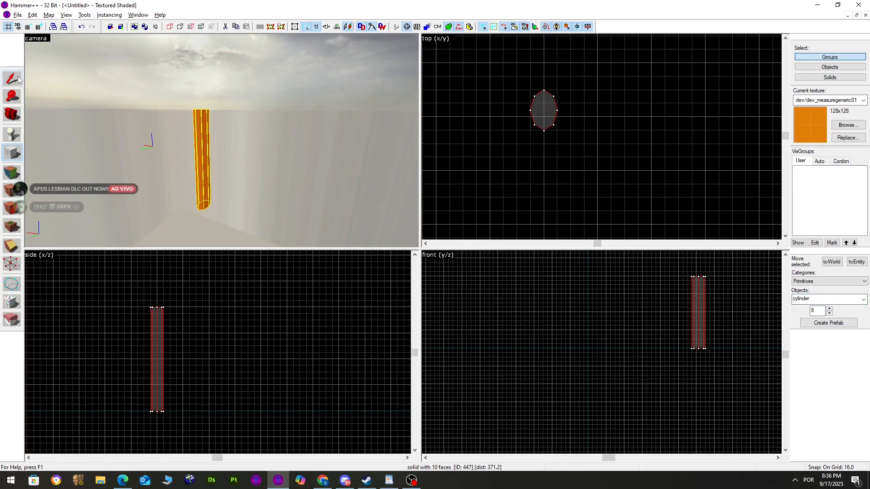
{"action": "left_click", "coordinate": [18, 78]}
{"action": "scroll", "coordinate": [546, 83], "scroll_direction": "up", "scroll_amount": 3}
{"action": "left_click_drag", "start_coordinate": [542, 168], "coordinate": [652, 185]}
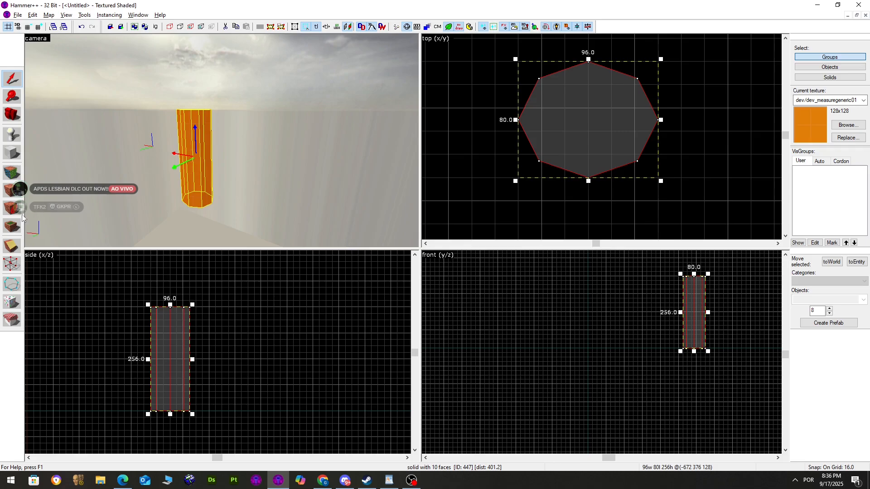
Snap the cylinder's corner vertices onto the grid
{"action": "left_click", "coordinate": [7, 264]}
{"action": "scroll", "coordinate": [578, 170], "scroll_direction": "up", "scroll_amount": 3}
{"action": "scroll", "coordinate": [578, 170], "scroll_direction": "down", "scroll_amount": 3}
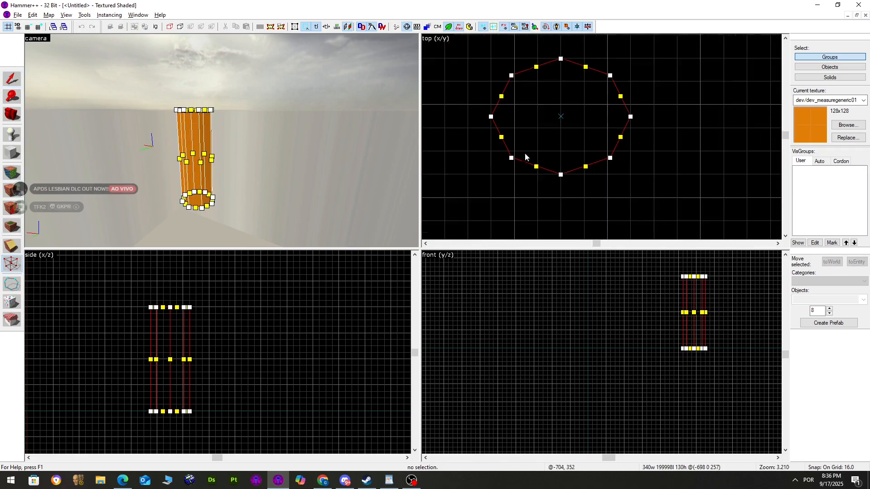
{"action": "scroll", "coordinate": [495, 134], "scroll_direction": "up", "scroll_amount": 3}
{"action": "scroll", "coordinate": [495, 133], "scroll_direction": "down", "scroll_amount": 5}
{"action": "left_click_drag", "start_coordinate": [602, 74], "coordinate": [476, 177]}
{"action": "scroll", "coordinate": [508, 129], "scroll_direction": "up", "scroll_amount": 3}
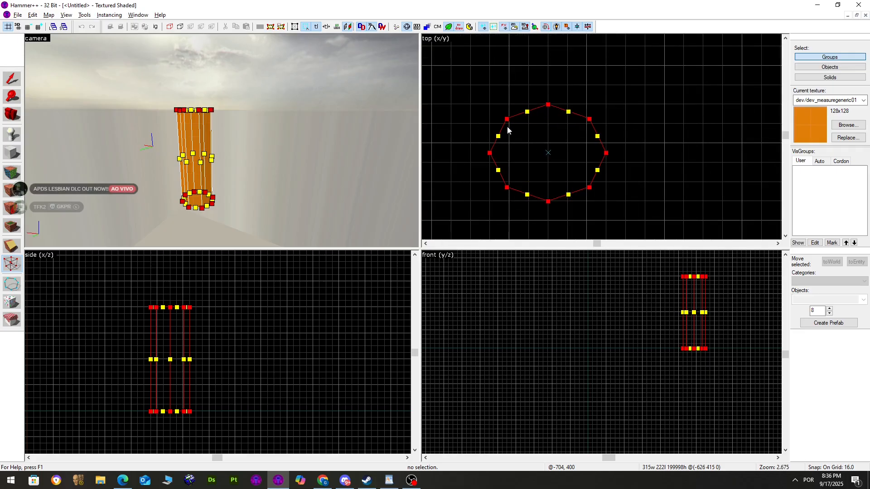
{"action": "key", "text": "ctrl+b"}
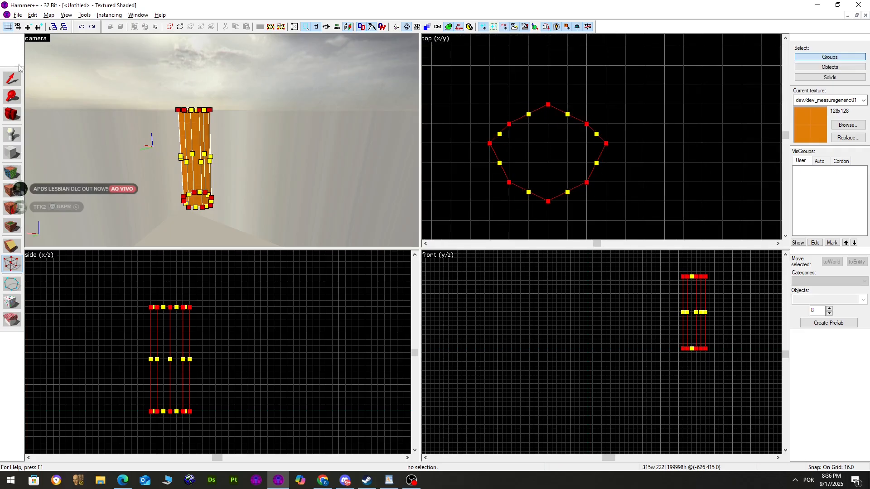
Bring the orange solid into the 3D view and delete it
{"action": "left_click", "coordinate": [10, 78]}
{"action": "scroll", "coordinate": [336, 103], "scroll_direction": "up", "scroll_amount": 5}
{"action": "key", "text": "a"}
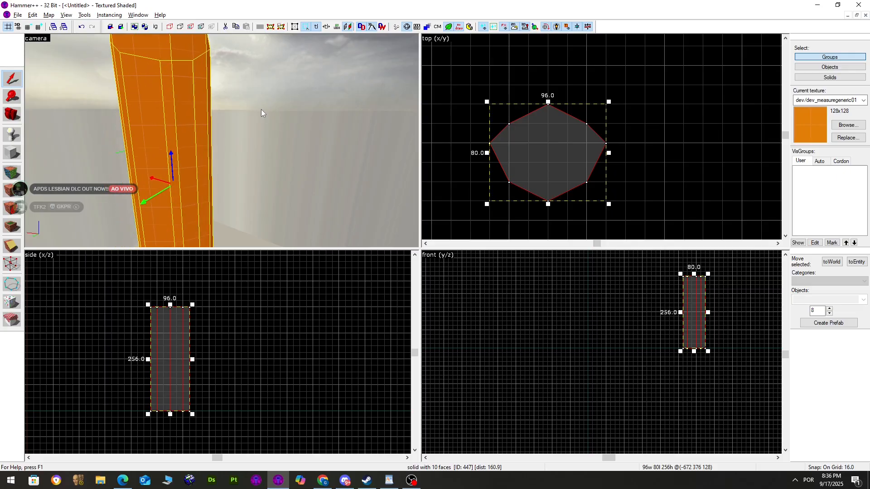
{"action": "key", "text": "a"}
{"action": "key", "text": "z"}
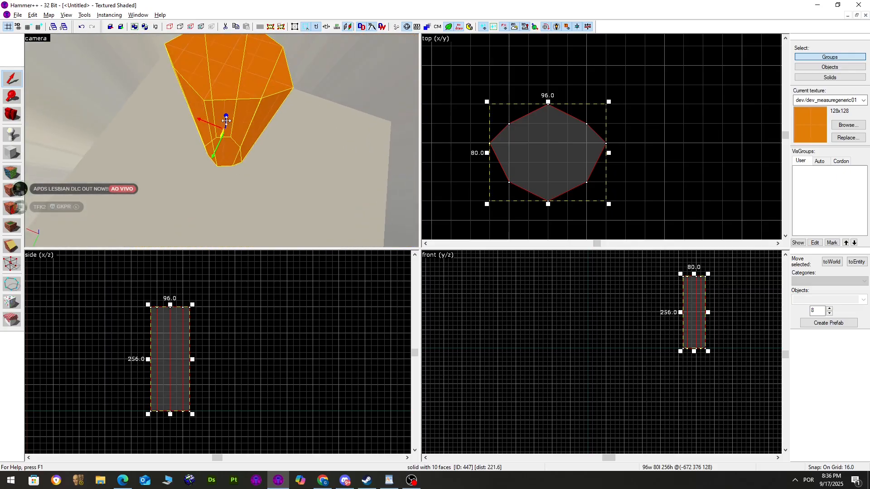
{"action": "key", "text": "z"}
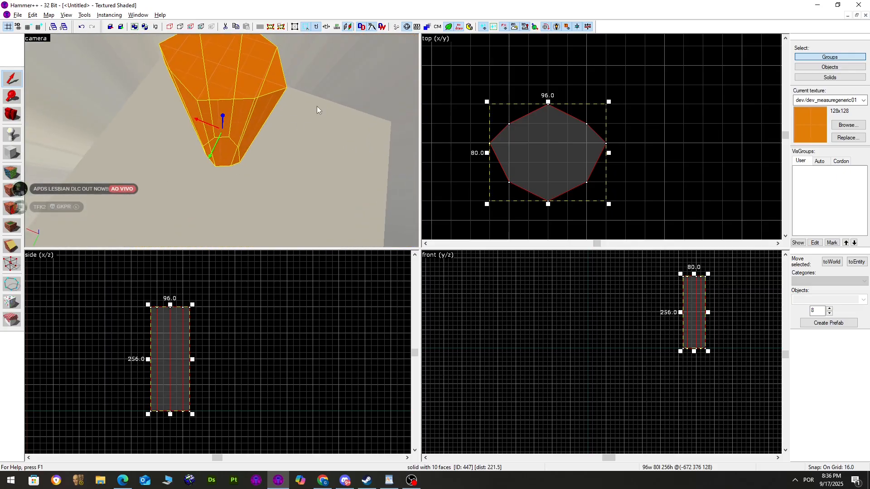
{"action": "key", "text": "Delete"}
{"action": "key", "text": "shift+b"}
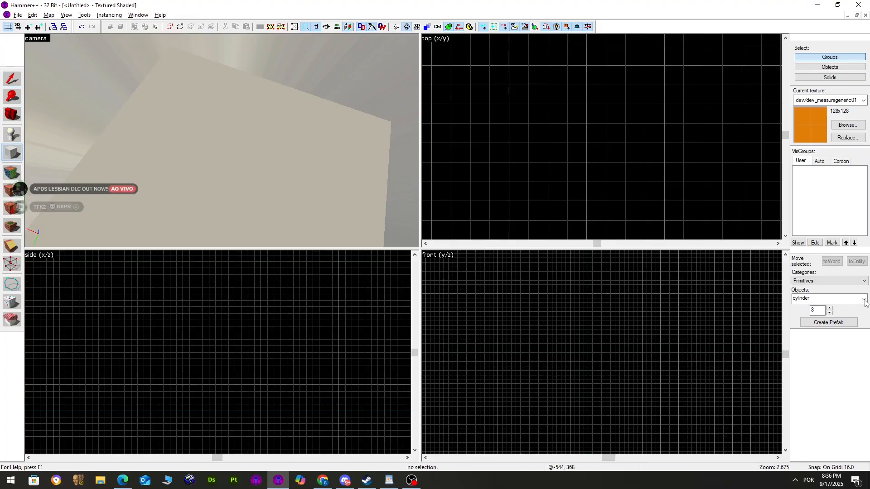
Outline a 192×192, 256-tall block on a coarser grid and create it as an arch
{"action": "key", "text": "z"}
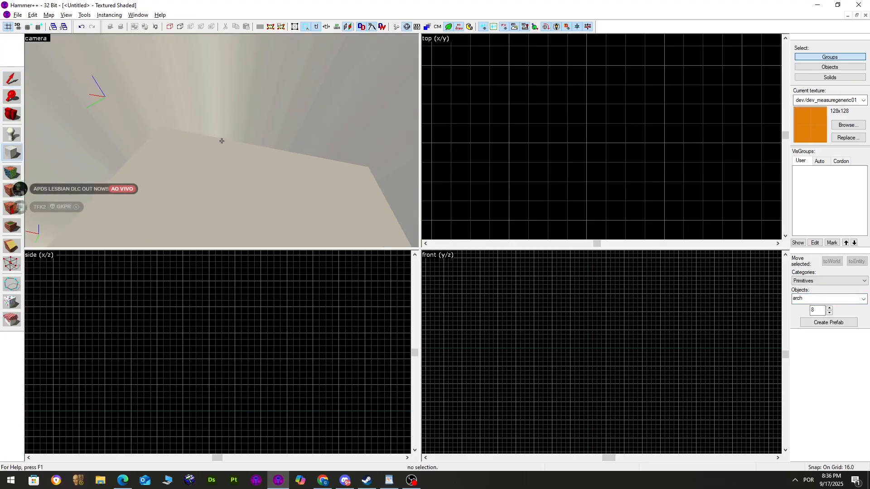
{"action": "key", "text": "z"}
{"action": "scroll", "coordinate": [495, 96], "scroll_direction": "down", "scroll_amount": 4}
{"action": "left_click_drag", "start_coordinate": [501, 86], "coordinate": [522, 118]}
{"action": "key", "text": "]"}
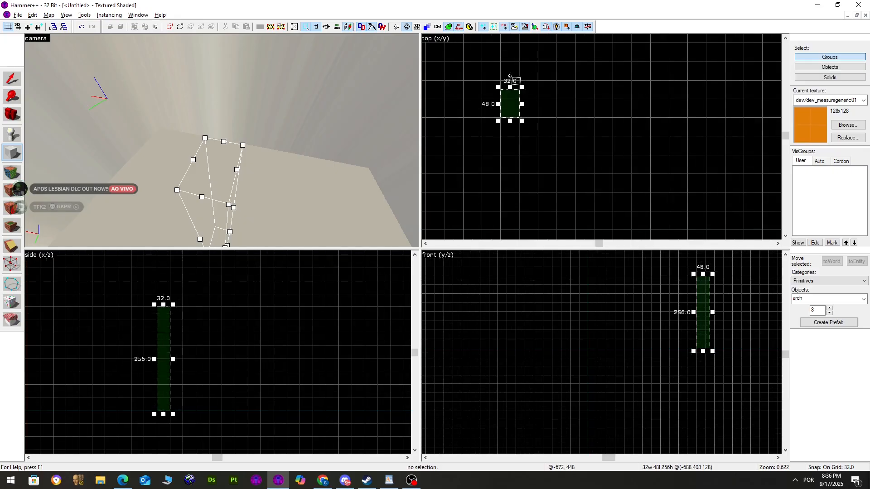
{"action": "left_click_drag", "start_coordinate": [510, 75], "coordinate": [556, 195]}
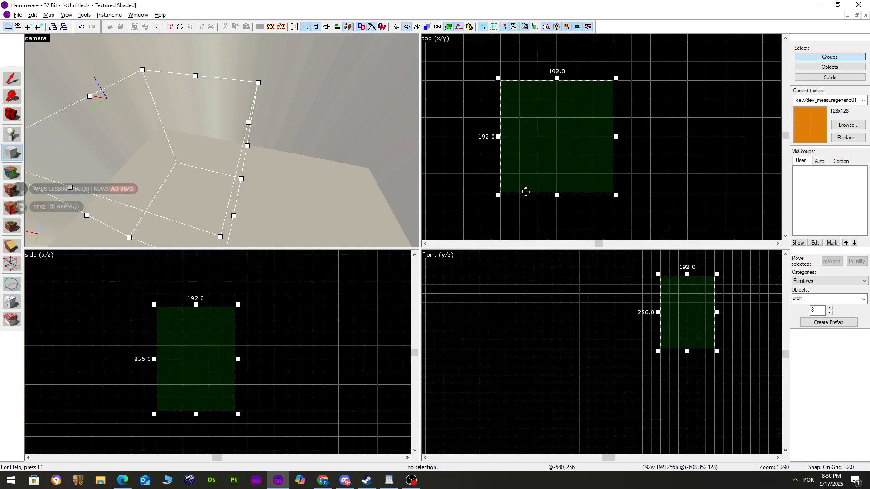
{"action": "key", "text": "Return"}
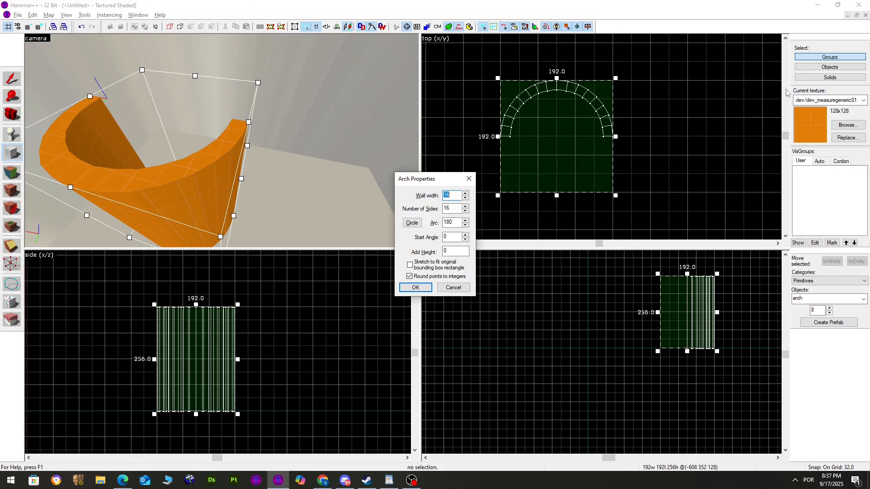
Set the arch's Number of Sides to 32
{"action": "key", "text": "Tab"}
{"action": "double_click", "coordinate": [445, 199]}
{"action": "left_click", "coordinate": [450, 207]}
{"action": "type", "text": "32"}
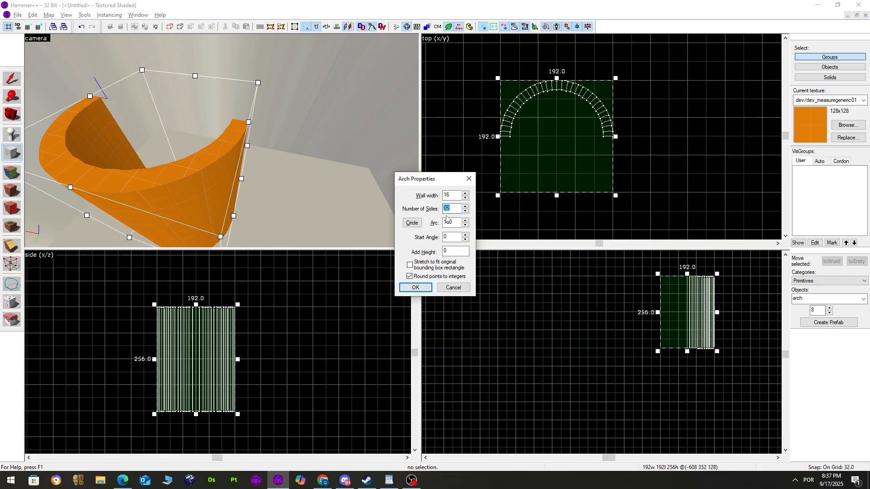
Set the arch's Arc to 90 degrees
{"action": "left_click_drag", "start_coordinate": [456, 223], "coordinate": [447, 225]}
{"action": "type", "text": "360"}
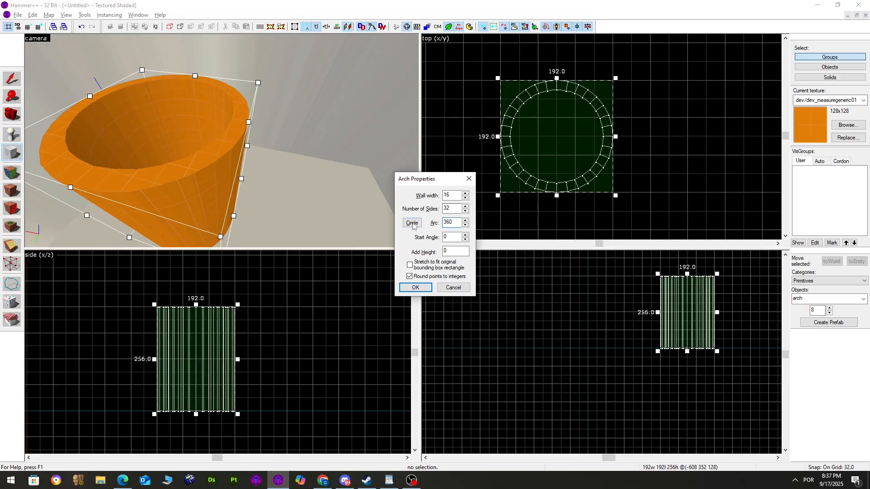
{"action": "left_click_drag", "start_coordinate": [449, 237], "coordinate": [436, 240]}
{"action": "left_click_drag", "start_coordinate": [454, 222], "coordinate": [434, 222]}
{"action": "type", "text": "990"}
{"action": "key", "text": "BackSpace"}
{"action": "key", "text": "BackSpace"}
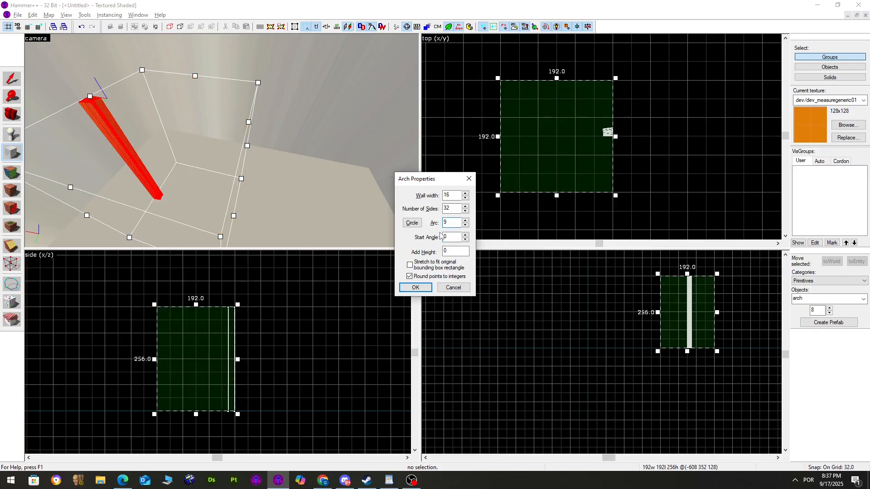
{"action": "type", "text": "0"}
{"action": "type", "text": "45"}
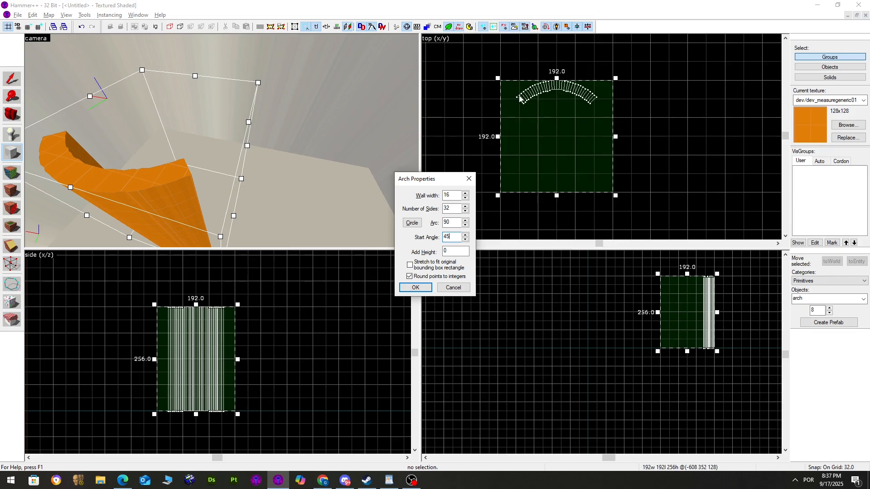
Set Start Angle 0 and Add Height 8, then create the climbing arch
{"action": "key", "text": "BackSpace"}
{"action": "key", "text": "BackSpace"}
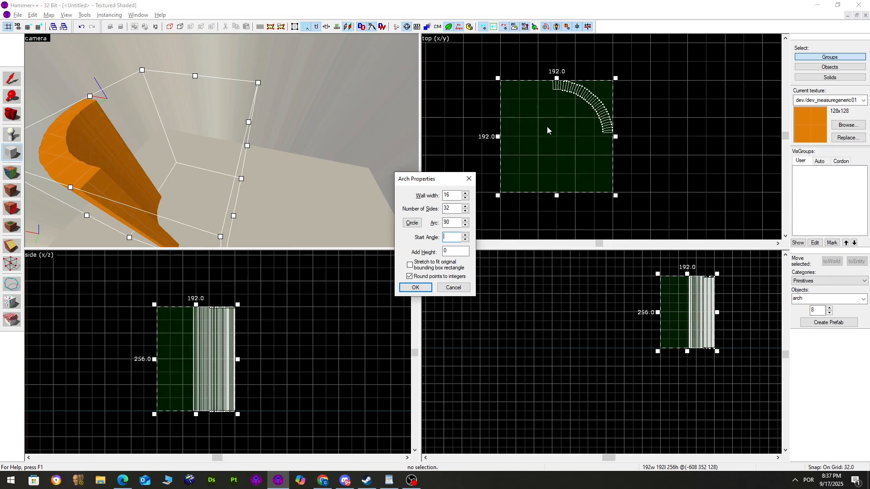
{"action": "key", "text": "Tab"}
{"action": "type", "text": "8"}
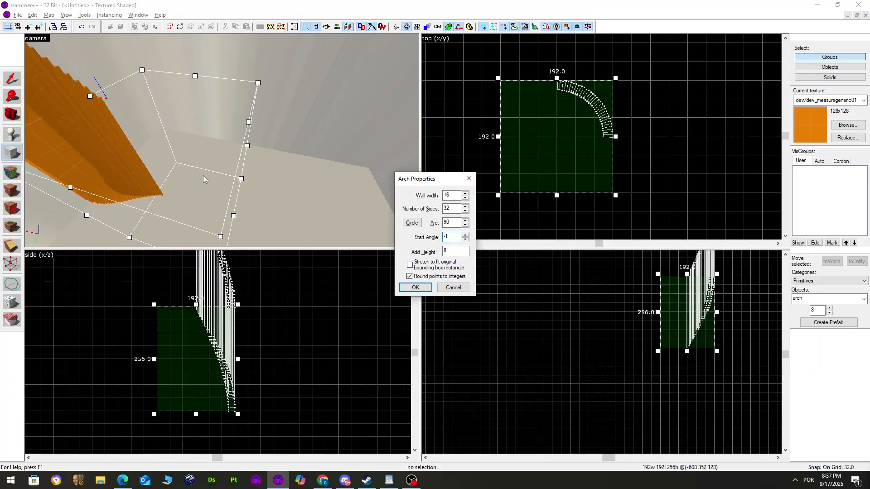
{"action": "key", "text": "Up"}
{"action": "key", "text": "Up"}
{"action": "key", "text": "Up"}
{"action": "key", "text": "Up"}
{"action": "key", "text": "Up"}
{"action": "key", "text": "Up"}
{"action": "key", "text": "Up"}
{"action": "key", "text": "Up"}
{"action": "key", "text": "Up"}
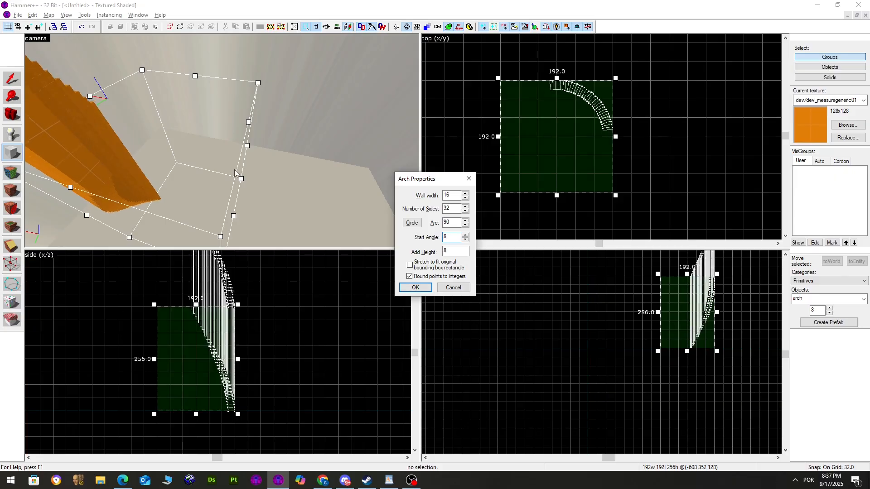
{"action": "key", "text": "Down"}
{"action": "key", "text": "Down"}
{"action": "key", "text": "Down"}
{"action": "key", "text": "Down"}
{"action": "key", "text": "Down"}
{"action": "key", "text": "Down"}
{"action": "key", "text": "Down"}
{"action": "key", "text": "Down"}
{"action": "key", "text": "Down"}
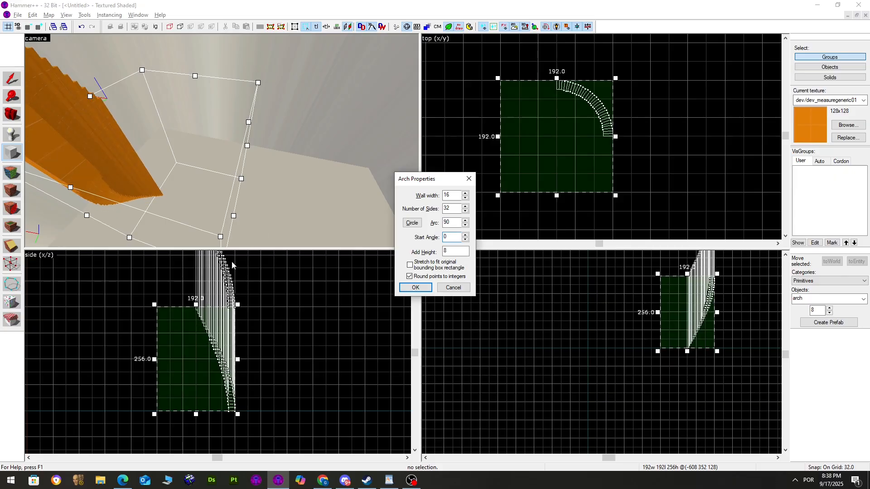
{"action": "left_click", "coordinate": [448, 253]}
{"action": "left_click", "coordinate": [416, 288]}
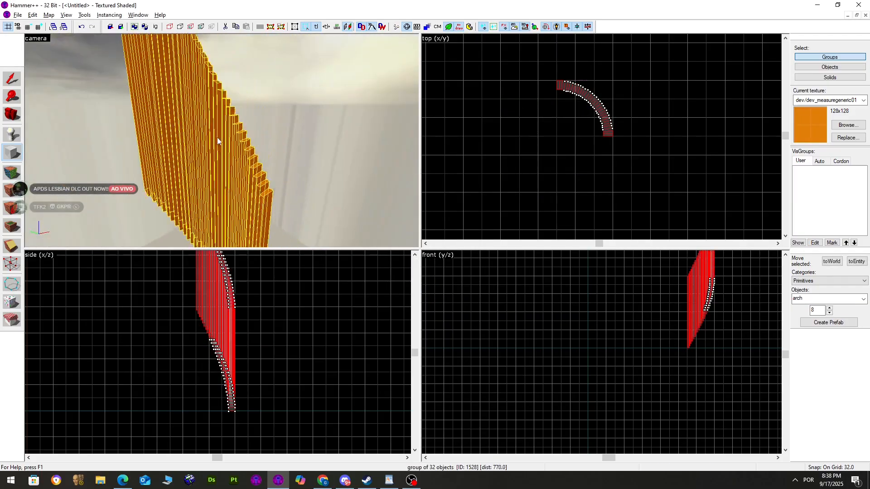
Select the climbing arch group and delete it
{"action": "key", "text": "w"}
{"action": "key", "text": "d"}
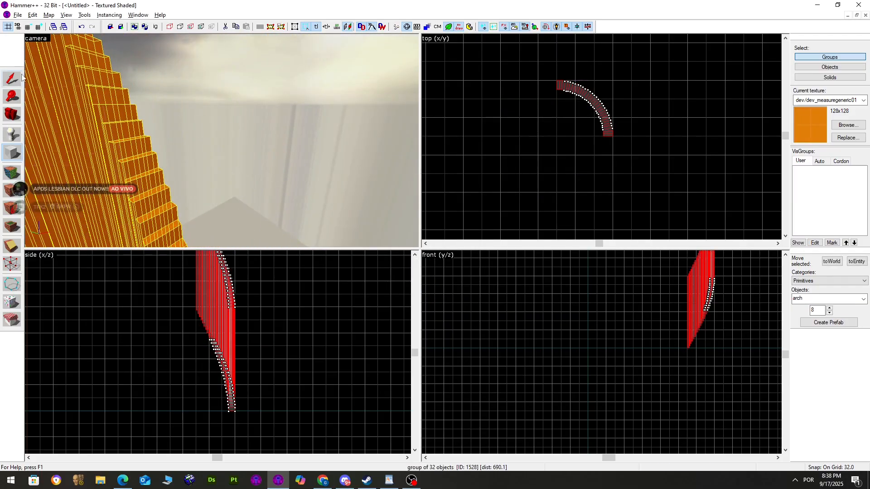
{"action": "left_click", "coordinate": [14, 80]}
{"action": "left_click", "coordinate": [262, 94]}
{"action": "key", "text": "z"}
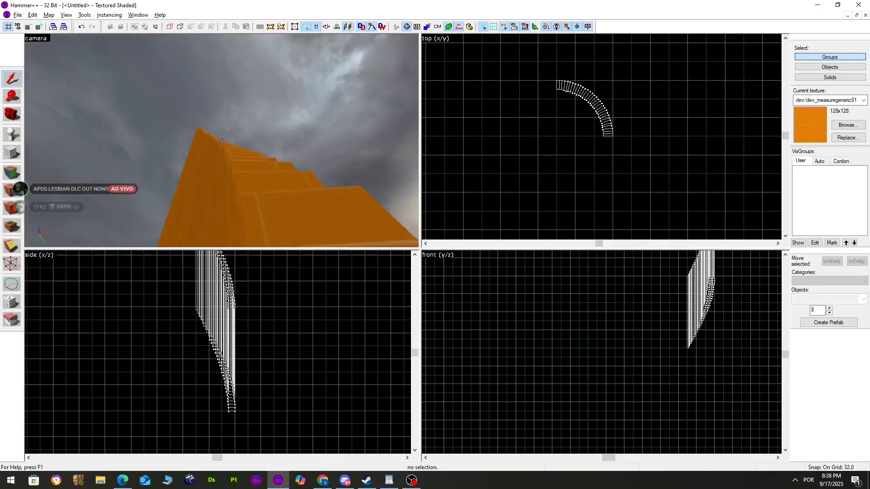
{"action": "key", "text": "z"}
{"action": "left_click", "coordinate": [222, 140]}
{"action": "key", "text": "Delete"}
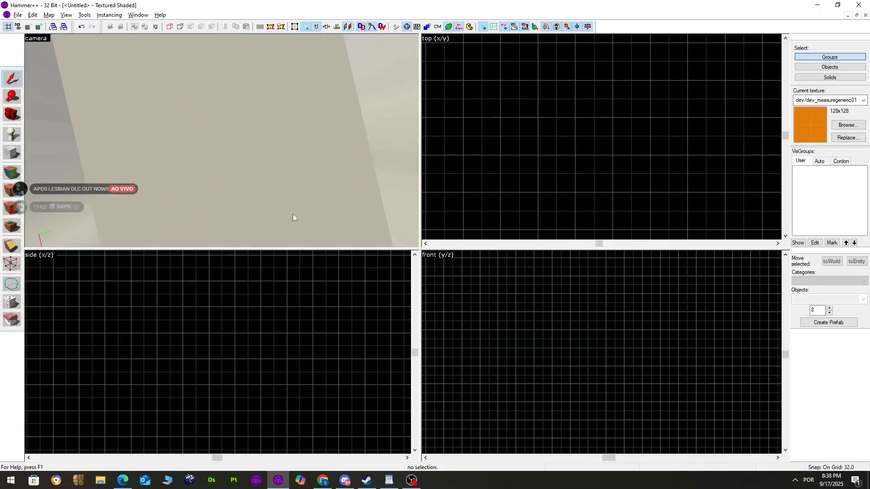
{"action": "key", "text": "ctrl+z"}
{"action": "left_click", "coordinate": [222, 115]}
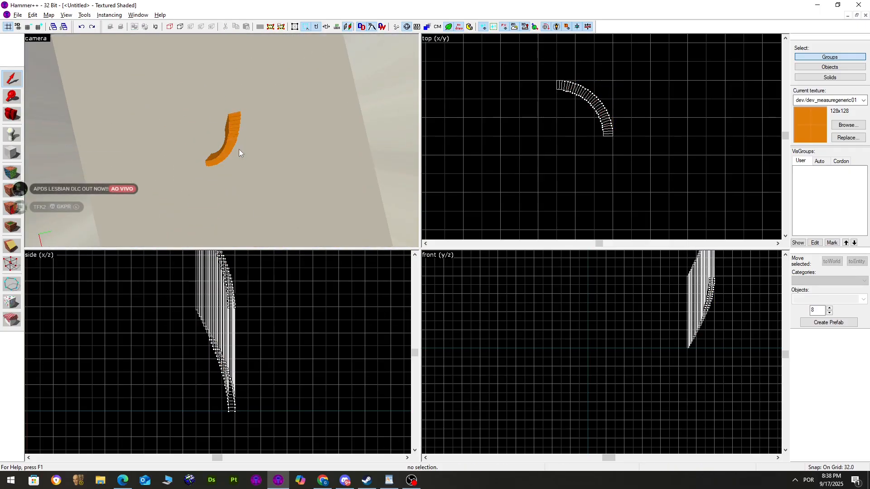
{"action": "scroll", "coordinate": [233, 149], "scroll_direction": "up", "scroll_amount": 3}
{"action": "left_click", "coordinate": [232, 148]}
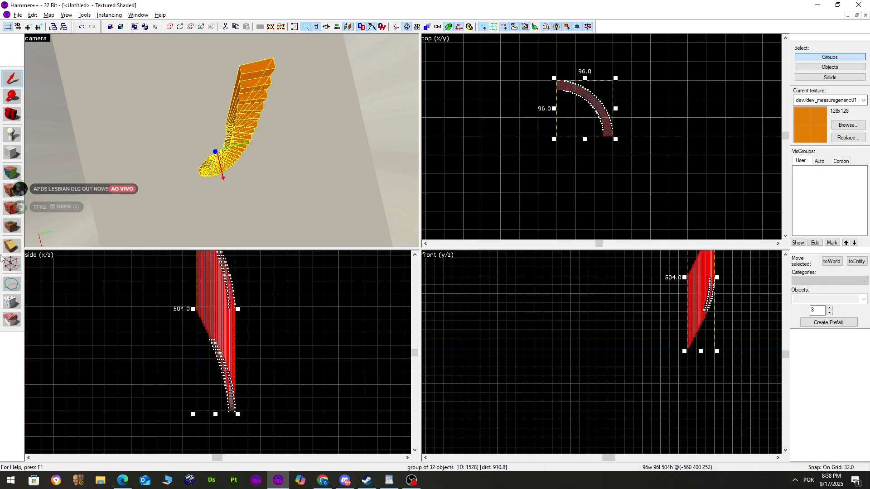
{"action": "key", "text": "Delete"}
Outline a new 128×128 block and create it as an arch
{"action": "left_click", "coordinate": [12, 152]}
{"action": "left_click_drag", "start_coordinate": [557, 99], "coordinate": [625, 175]}
{"action": "key", "text": "Return"}
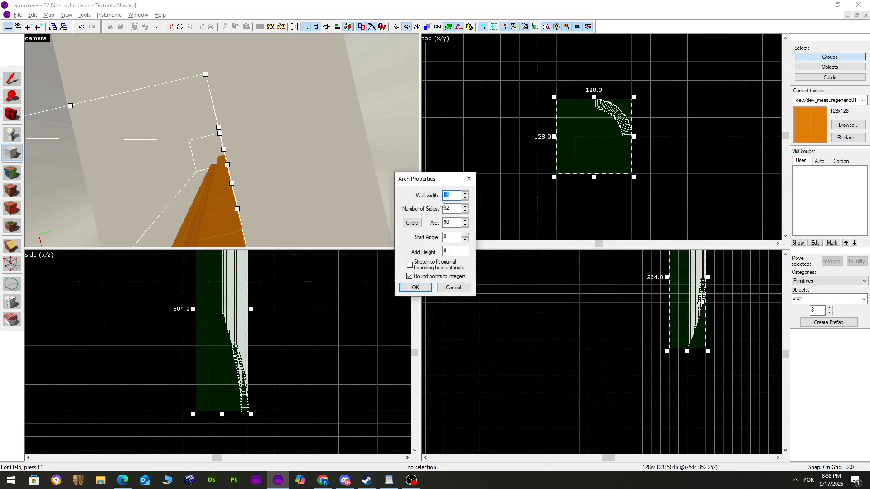
Set Add Height 0 and Arc 360 to create a flat, full 32-sided ring
{"action": "left_click_drag", "start_coordinate": [454, 252], "coordinate": [433, 255]}
{"action": "type", "text": "0"}
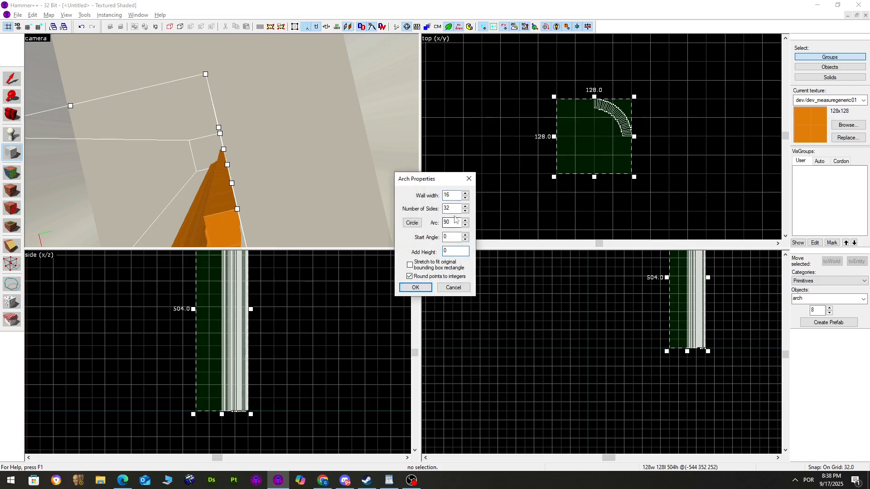
{"action": "double_click", "coordinate": [451, 222]}
{"action": "type", "text": "360"}
{"action": "key", "text": "Return"}
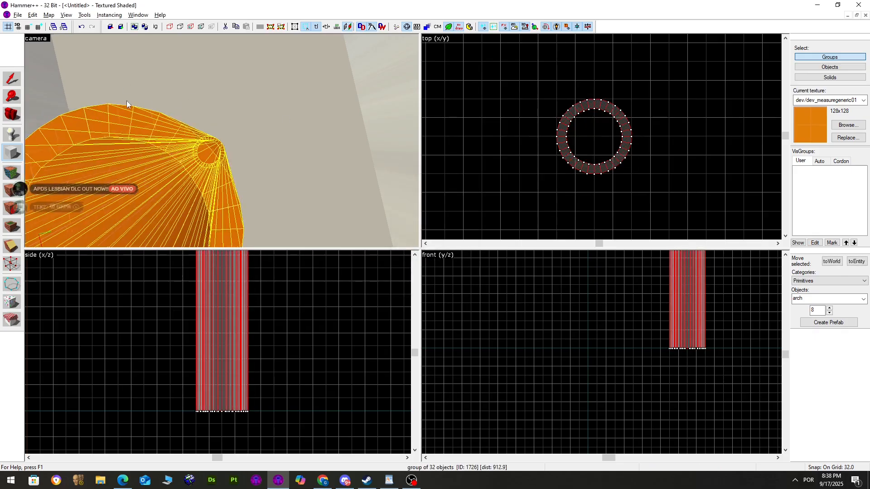
Undo the 32-sided ring
{"action": "left_click", "coordinate": [12, 263]}
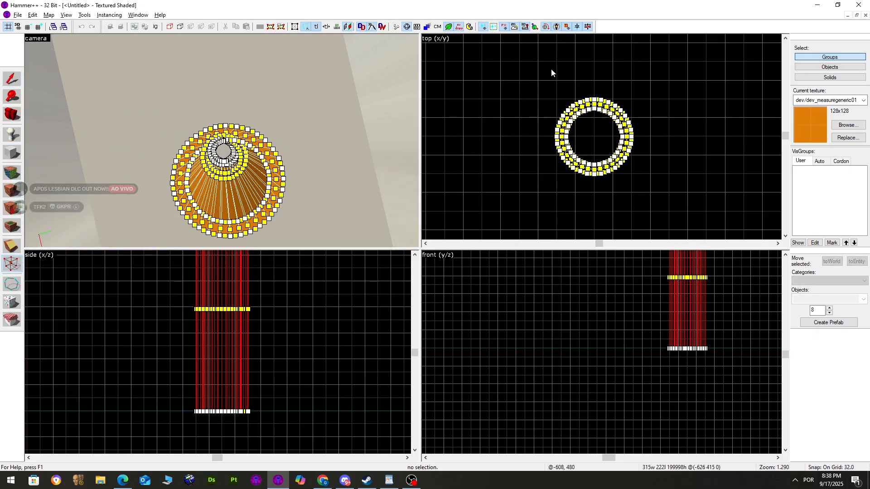
{"action": "scroll", "coordinate": [594, 91], "scroll_direction": "up", "scroll_amount": 2}
{"action": "scroll", "coordinate": [592, 92], "scroll_direction": "up", "scroll_amount": 3}
{"action": "scroll", "coordinate": [455, 94], "scroll_direction": "down", "scroll_amount": 3}
{"action": "left_click", "coordinate": [10, 81]}
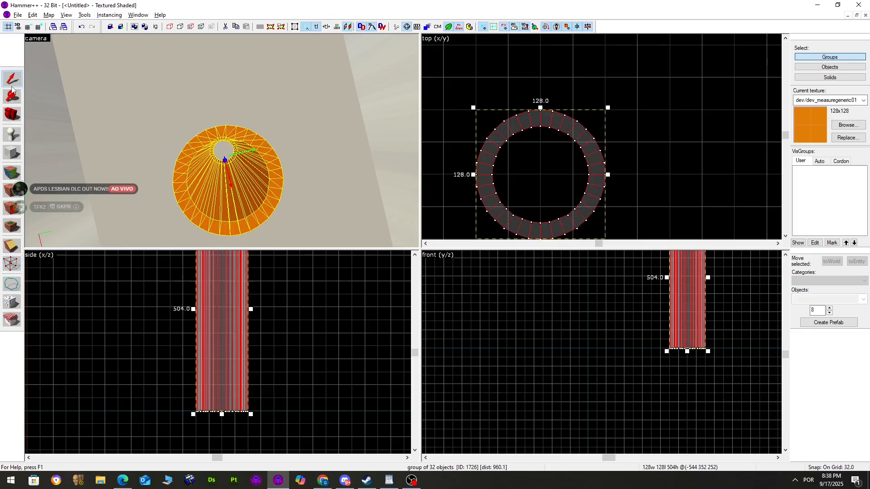
{"action": "left_click", "coordinate": [11, 152]}
{"action": "key", "text": "ctrl+z"}
Outline a 128×128 block and create it as an 8-sided ring
{"action": "left_click_drag", "start_coordinate": [541, 78], "coordinate": [686, 221]}
{"action": "key", "text": "Return"}
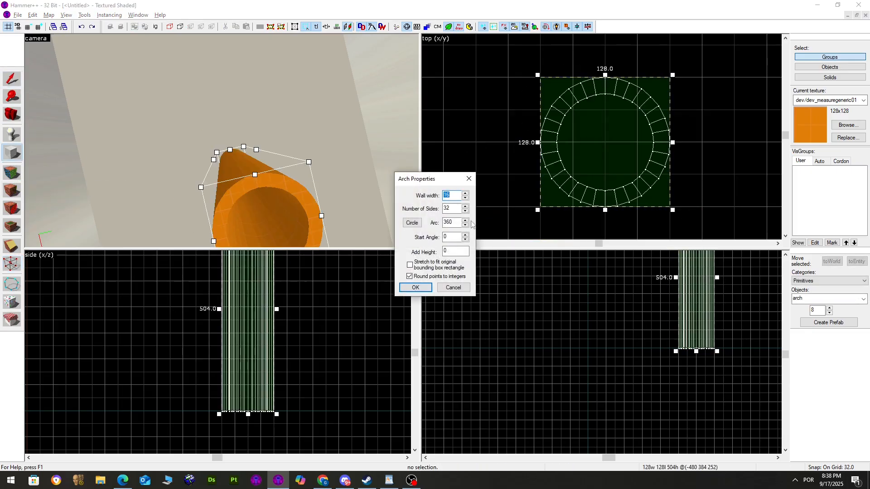
{"action": "type", "text": "8"}
{"action": "key", "text": "Return"}
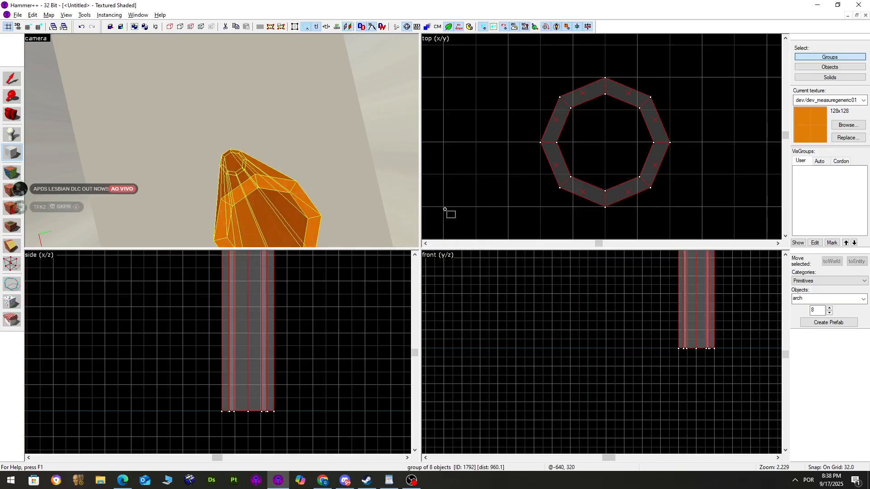
Pull the ring's outer vertices out to form a 128×128 square around the octagonal hole
{"action": "left_click", "coordinate": [13, 78]}
{"action": "left_click", "coordinate": [14, 263]}
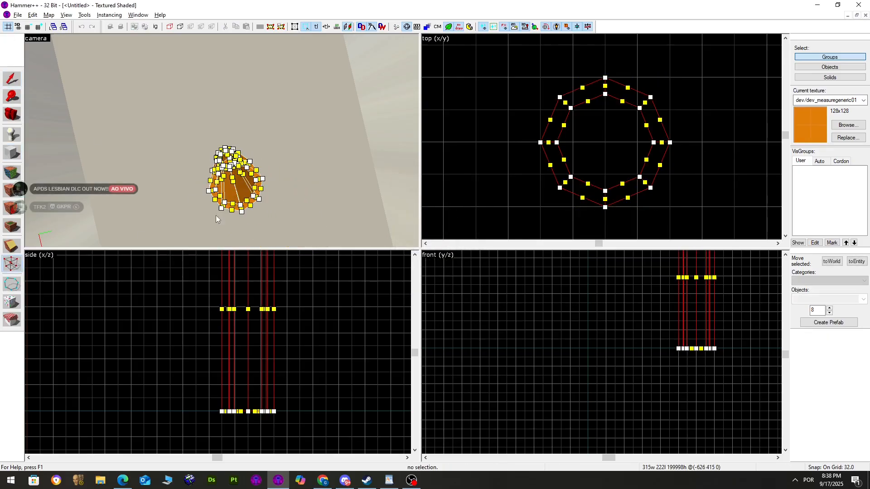
{"action": "mouse_move", "coordinate": [552, 71]}
{"action": "left_mouse_down"}
{"action": "mouse_move", "coordinate": [560, 97]}
{"action": "mouse_move", "coordinate": [540, 77]}
{"action": "left_mouse_up"}
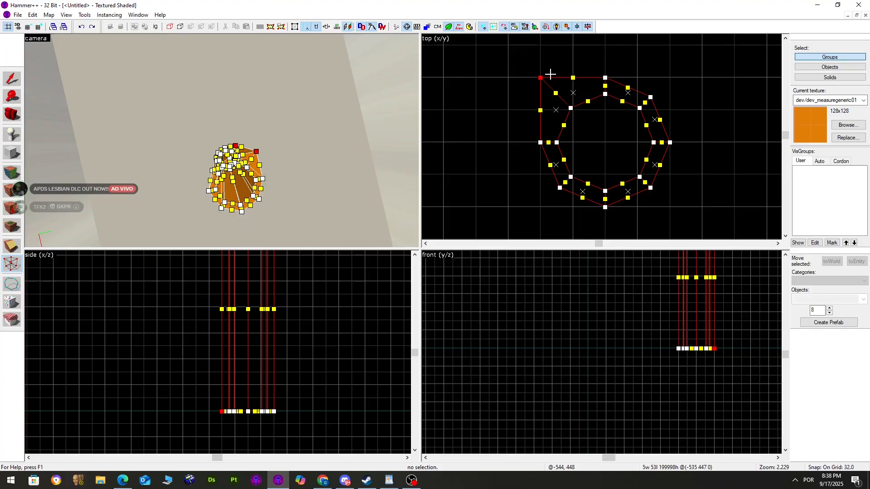
{"action": "left_click_drag", "start_coordinate": [547, 130], "coordinate": [541, 205]}
{"action": "left_click", "coordinate": [651, 188]}
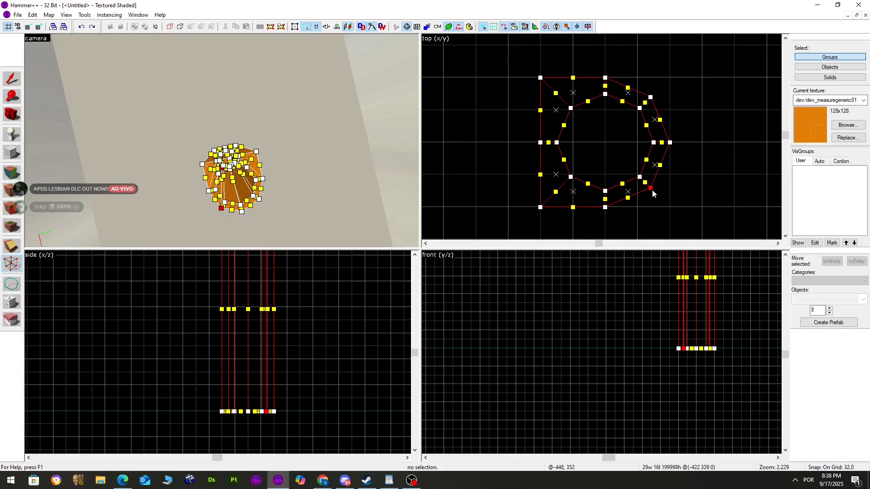
{"action": "left_click_drag", "start_coordinate": [651, 188], "coordinate": [670, 207]}
{"action": "left_click", "coordinate": [650, 97]}
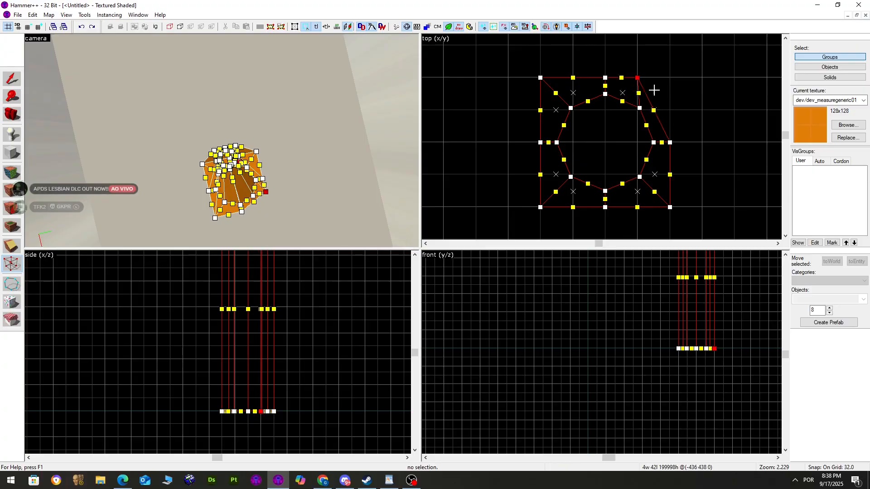
{"action": "left_click_drag", "start_coordinate": [651, 97], "coordinate": [670, 77]}
Select the eight-brush ring block and shrink its 504-unit height in the side view
{"action": "left_click", "coordinate": [12, 79]}
{"action": "key", "text": "Escape"}
{"action": "key", "text": "z"}
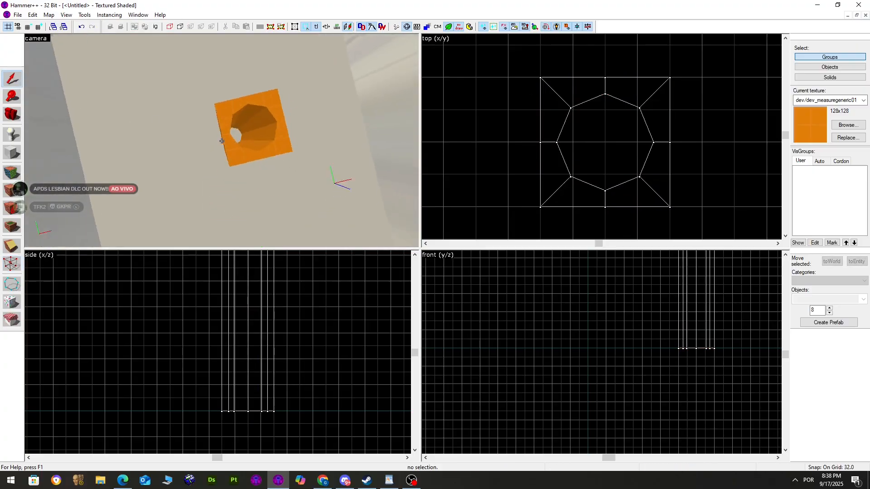
{"action": "key", "text": "w"}
{"action": "key", "text": "z"}
{"action": "left_click", "coordinate": [313, 156]}
{"action": "scroll", "coordinate": [232, 338], "scroll_direction": "down", "scroll_amount": 2}
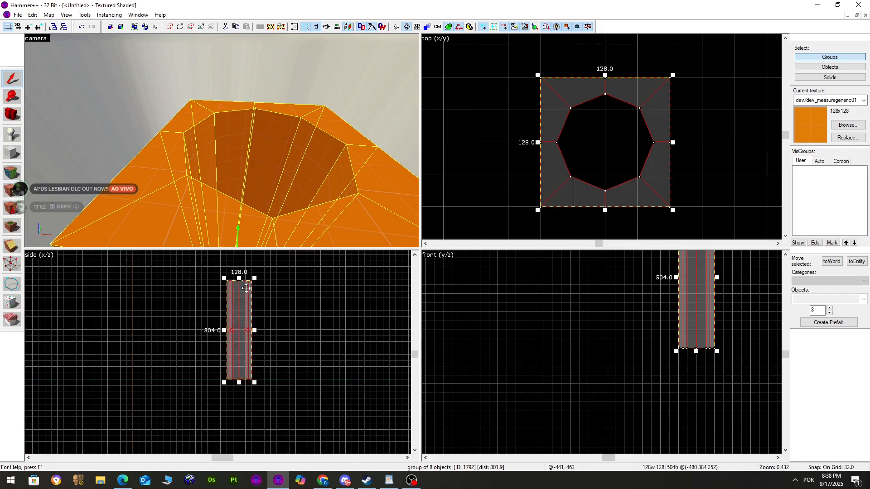
{"action": "left_click_drag", "start_coordinate": [240, 385], "coordinate": [250, 303]}
In face editing, select the first five inner wall faces of the octagonal hole
{"action": "key", "text": "z"}
{"action": "key", "text": "w"}
{"action": "key", "text": "z"}
{"action": "key", "text": "shift+a"}
{"action": "left_click", "coordinate": [228, 145]}
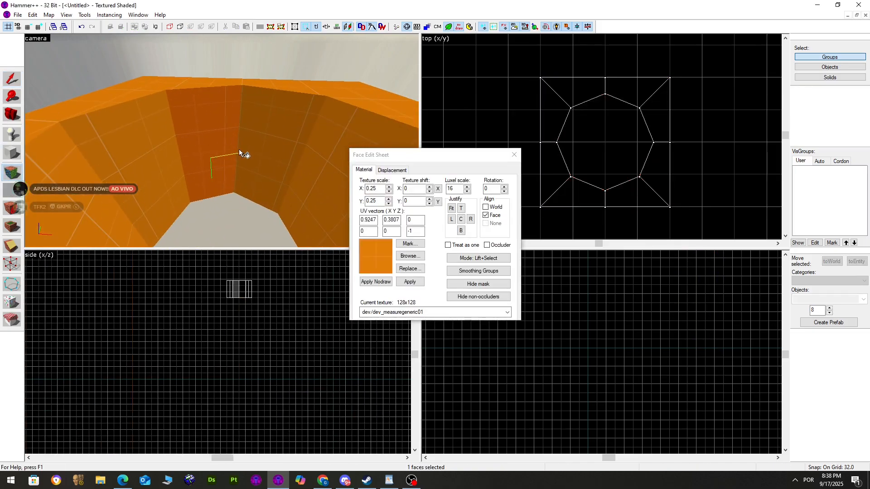
{"action": "left_click", "coordinate": [262, 151], "text": "ctrl"}
{"action": "left_click", "coordinate": [274, 150], "text": "ctrl"}
{"action": "left_click", "coordinate": [288, 150], "text": "ctrl"}
{"action": "left_click", "coordinate": [281, 141], "text": "ctrl"}
Swing around the hole and add the remaining inner wall faces to the selection
{"action": "key", "text": "z"}
{"action": "key", "text": "d"}
{"action": "left_click", "coordinate": [254, 137], "text": "ctrl"}
{"action": "left_click", "coordinate": [192, 128], "text": "ctrl"}
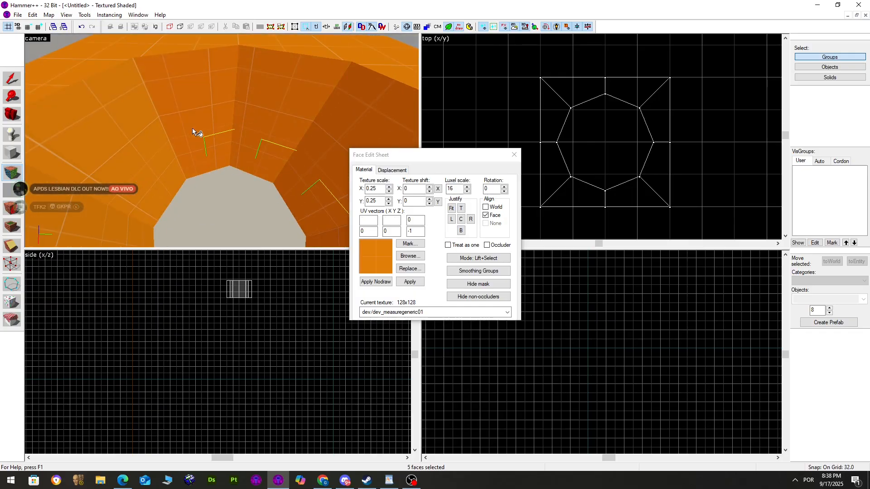
{"action": "key", "text": "z"}
{"action": "key", "text": "d"}
{"action": "key", "text": "z"}
{"action": "left_click", "coordinate": [242, 110], "text": "ctrl"}
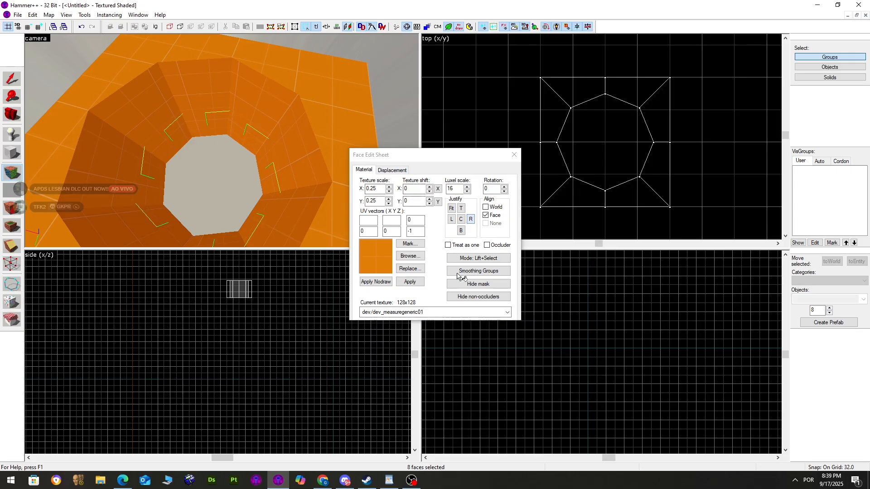
Check the faces' displacement settings and put them in smoothing group 1
{"action": "left_click", "coordinate": [392, 169]}
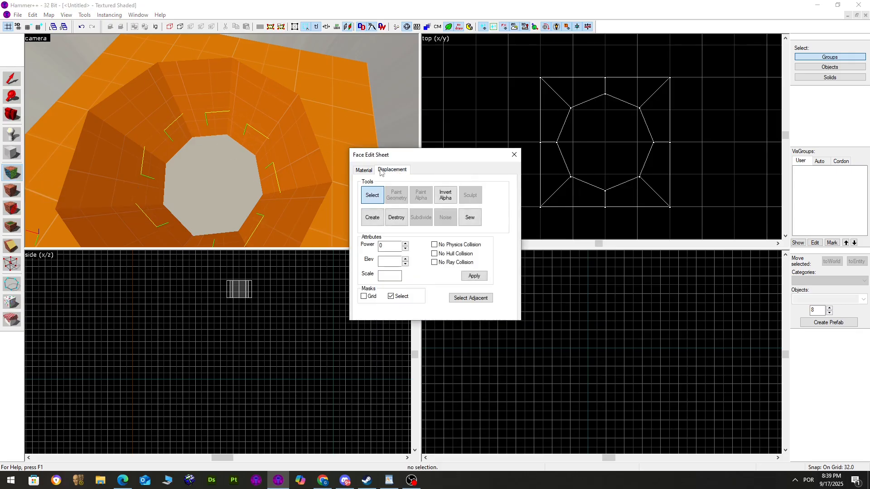
{"action": "left_click", "coordinate": [364, 170]}
{"action": "left_click", "coordinate": [479, 271]}
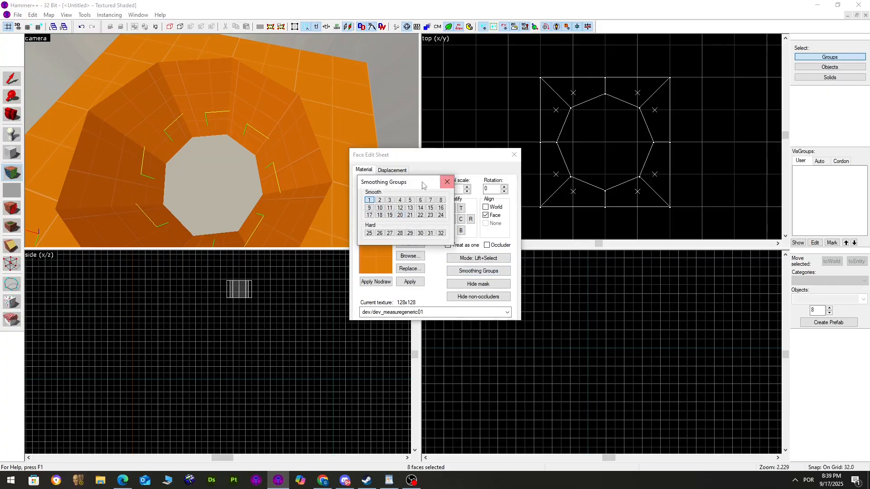
{"action": "left_click", "coordinate": [447, 181]}
Leave face editing and select the orange octagonal-hole block
{"action": "scroll", "coordinate": [238, 132], "scroll_direction": "down", "scroll_amount": 3}
{"action": "left_click", "coordinate": [267, 156]}
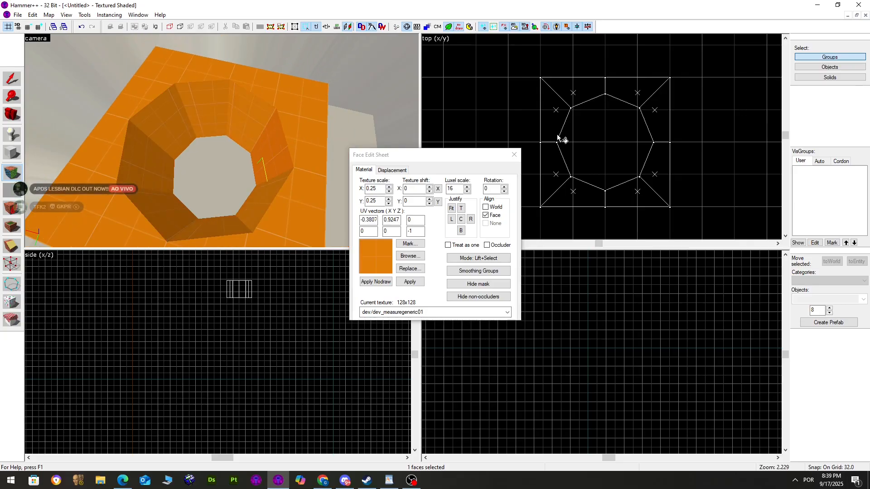
{"action": "left_click", "coordinate": [513, 154]}
{"action": "scroll", "coordinate": [285, 178], "scroll_direction": "down", "scroll_amount": 3}
{"action": "left_click", "coordinate": [297, 173]}
Delete the hole block, then choose the torus primitive with a 128-unit grid
{"action": "key", "text": "Delete"}
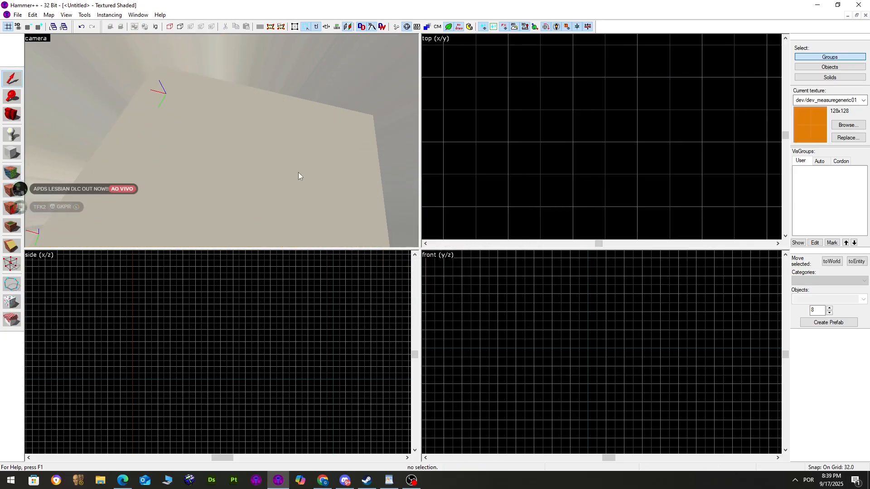
{"action": "left_click", "coordinate": [7, 152]}
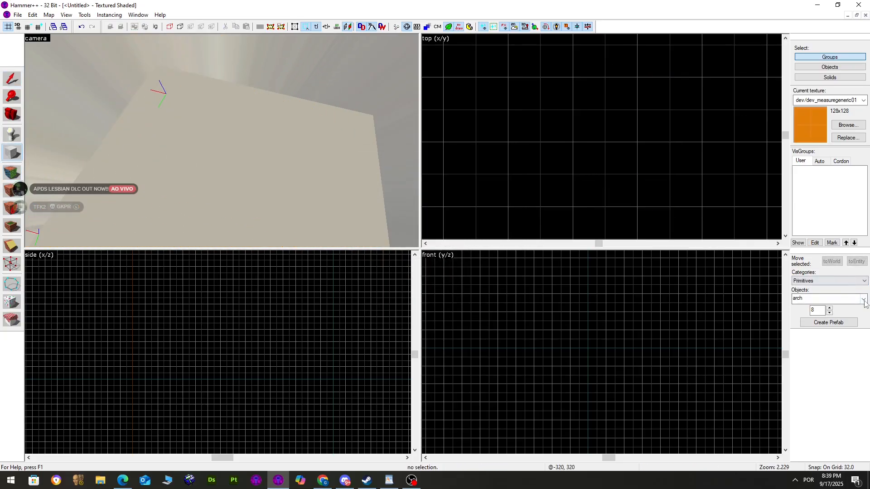
{"action": "left_click", "coordinate": [863, 300]}
{"action": "left_click", "coordinate": [833, 343]}
{"action": "scroll", "coordinate": [564, 101], "scroll_direction": "down", "scroll_amount": 7}
{"action": "key", "text": "bracketright"}
{"action": "key", "text": "bracketright"}
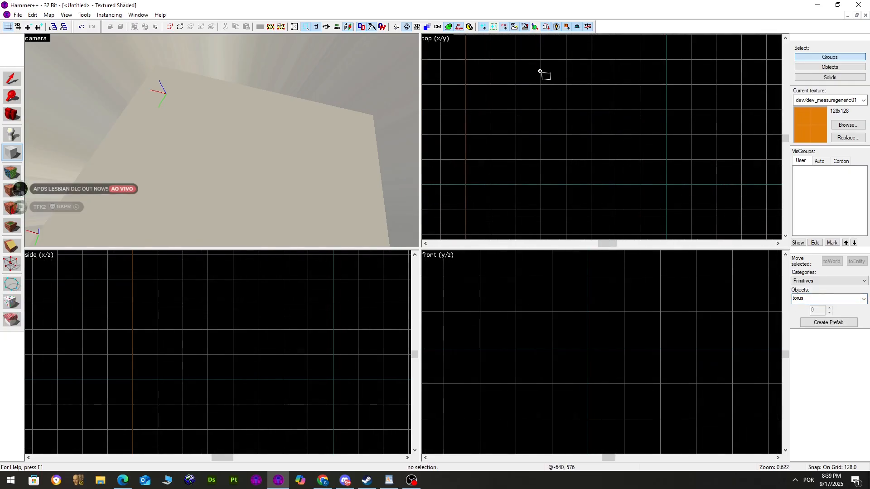
Drag out a 512 × 512 torus outline and stretch it to about 512 units tall
{"action": "left_click_drag", "start_coordinate": [539, 71], "coordinate": [673, 198]}
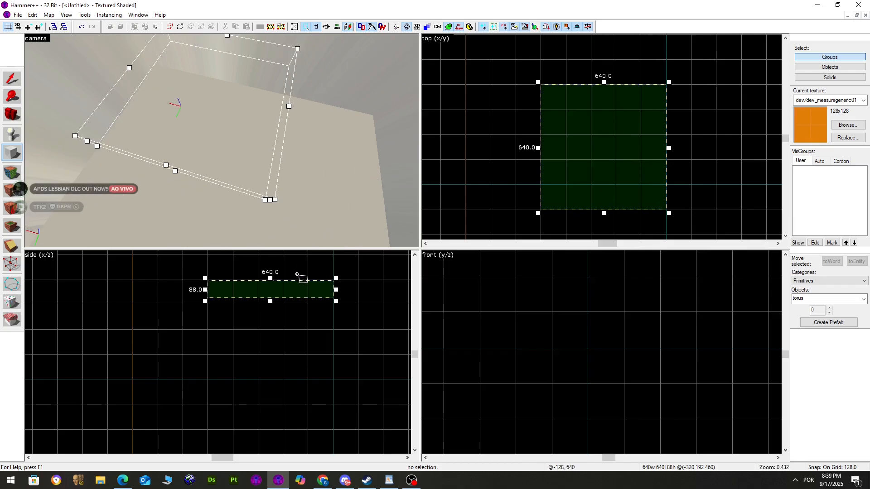
{"action": "left_click_drag", "start_coordinate": [270, 301], "coordinate": [270, 307]}
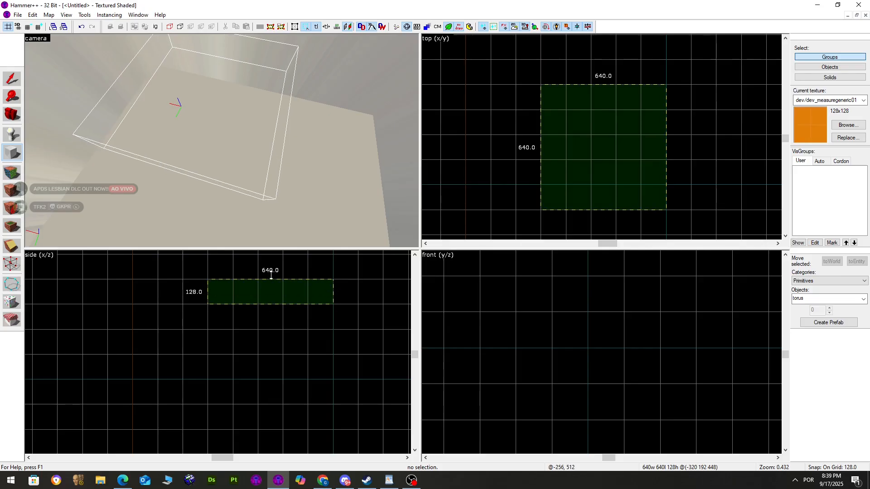
{"action": "scroll", "coordinate": [548, 104], "scroll_direction": "down", "scroll_amount": 3}
{"action": "mouse_move", "coordinate": [554, 101]}
{"action": "left_mouse_down"}
{"action": "mouse_move", "coordinate": [619, 172]}
{"action": "mouse_move", "coordinate": [604, 148]}
{"action": "left_mouse_up"}
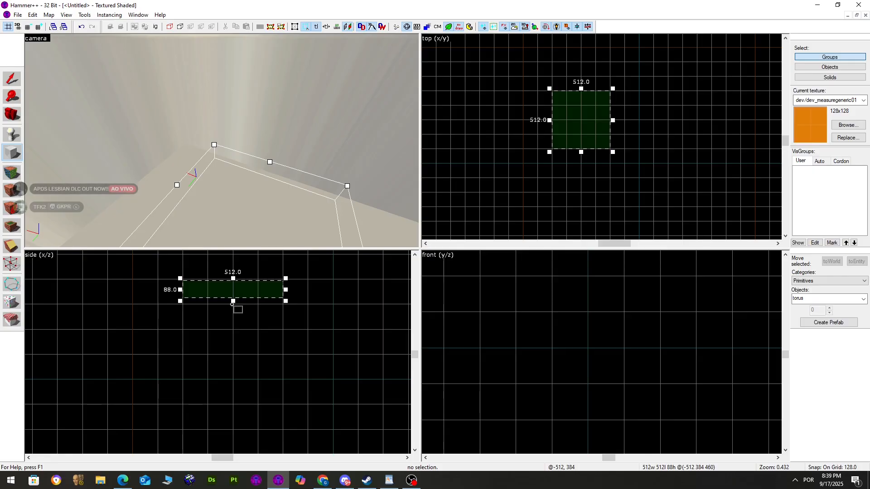
{"action": "left_click_drag", "start_coordinate": [233, 301], "coordinate": [244, 390]}
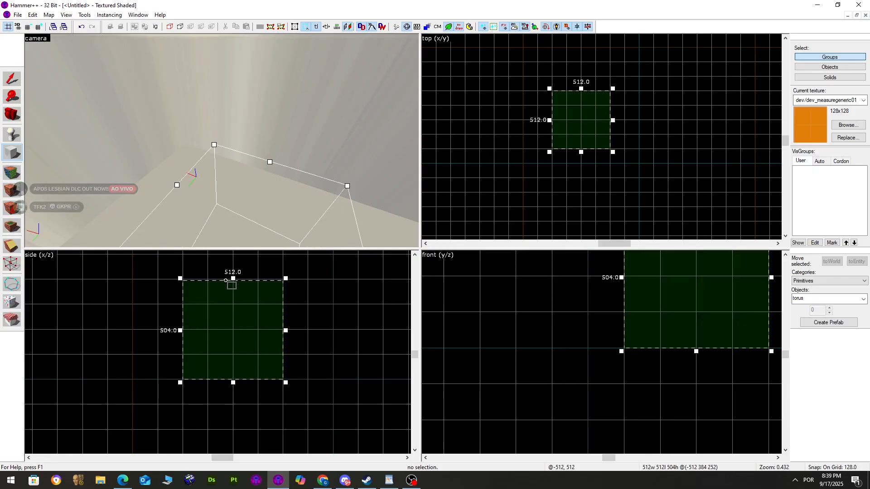
{"action": "left_click_drag", "start_coordinate": [233, 279], "coordinate": [233, 270]}
In Torus Properties, set the cross-section radius to 64 and preview it
{"action": "key", "text": "Return"}
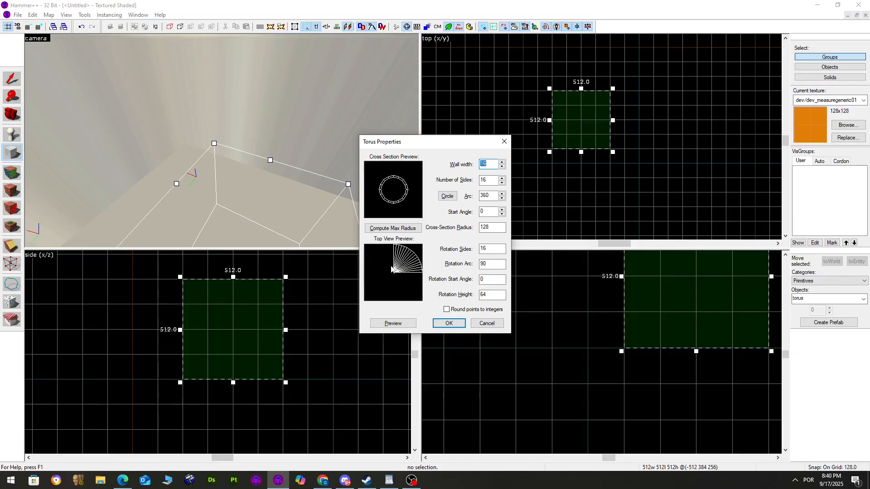
{"action": "key", "text": "alt+r"}
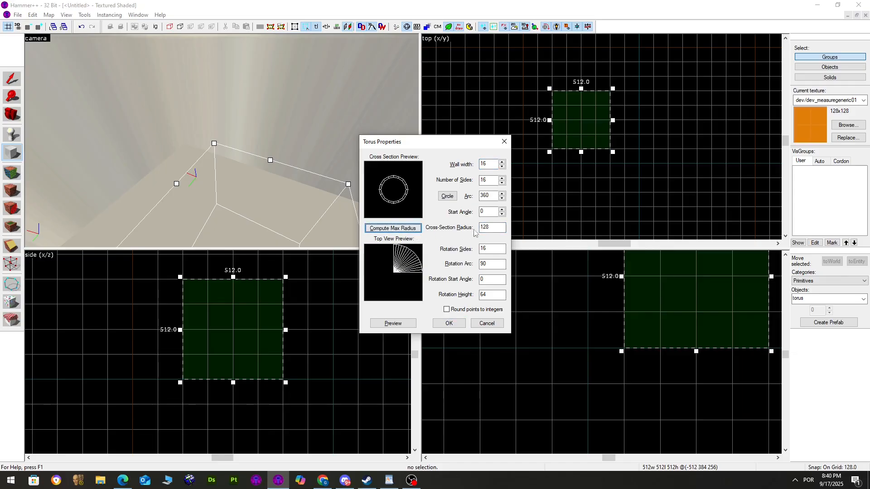
{"action": "key", "text": "BackSpace"}
{"action": "type", "text": "4"}
{"action": "left_click", "coordinate": [403, 326]}
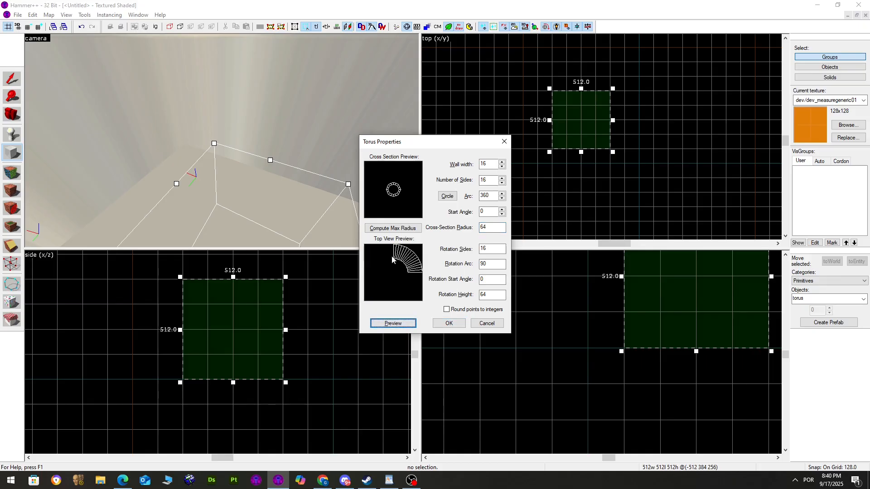
Set the rotation arc to 360, preview the full ring, and create the torus
{"action": "left_click", "coordinate": [483, 279]}
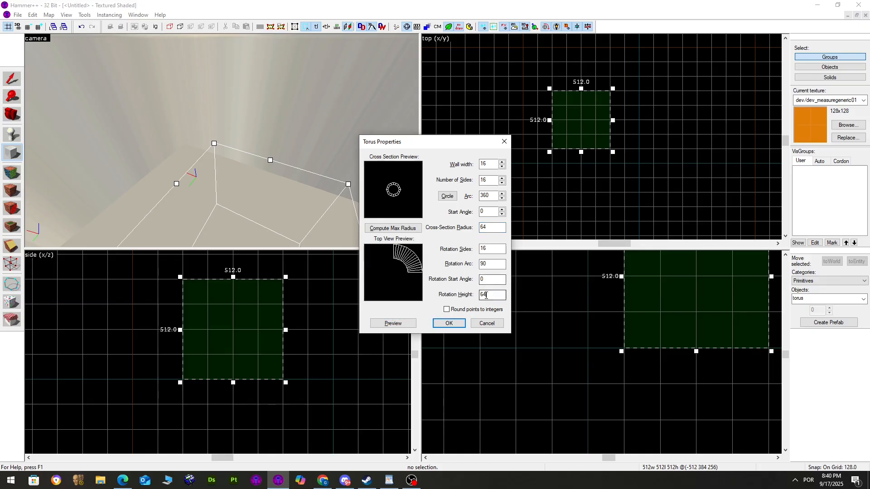
{"action": "left_click_drag", "start_coordinate": [486, 264], "coordinate": [479, 268]}
{"action": "type", "text": "460"}
{"action": "left_click", "coordinate": [413, 323]}
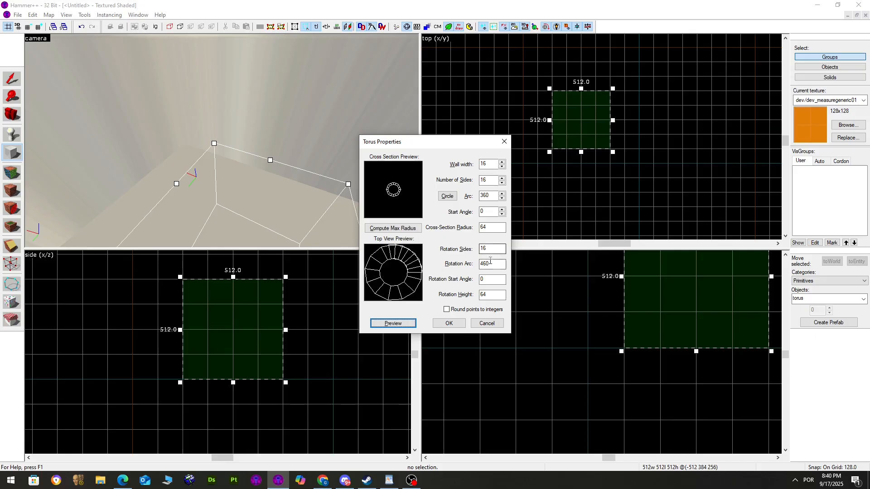
{"action": "left_click_drag", "start_coordinate": [490, 261], "coordinate": [477, 266]}
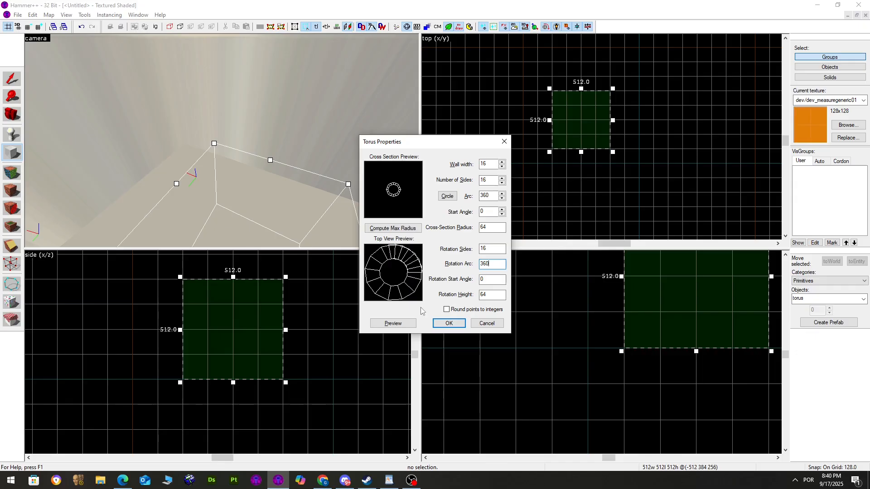
{"action": "left_click", "coordinate": [407, 324]}
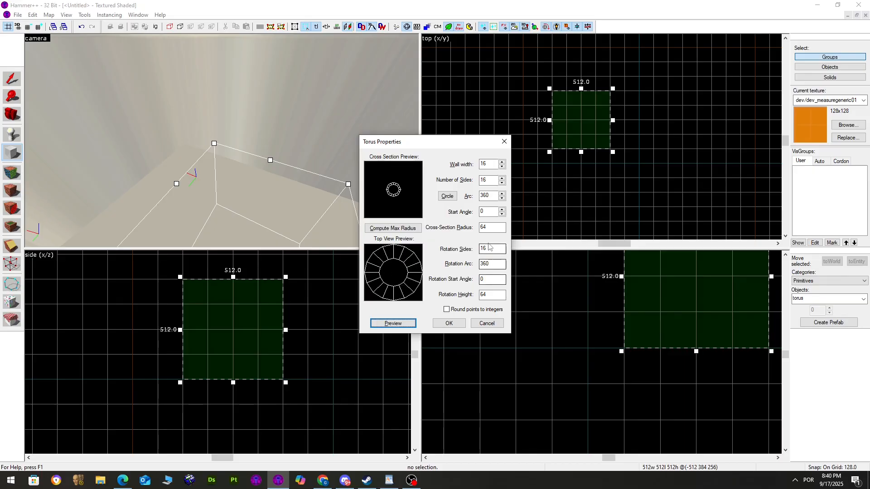
{"action": "double_click", "coordinate": [481, 226]}
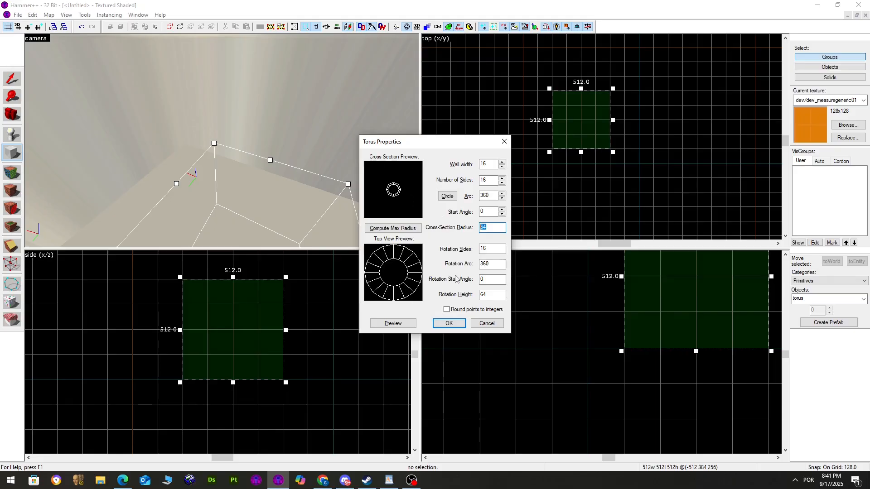
{"action": "left_click", "coordinate": [449, 323]}
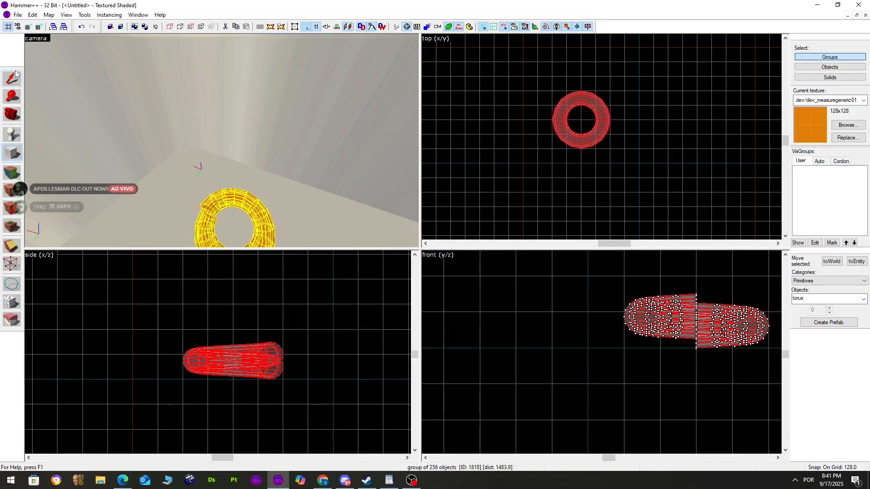
Select the first torus ring and delete it
{"action": "left_click", "coordinate": [15, 75]}
{"action": "left_click", "coordinate": [140, 121]}
{"action": "key", "text": "z"}
{"action": "key", "text": "w"}
{"action": "key", "text": "z"}
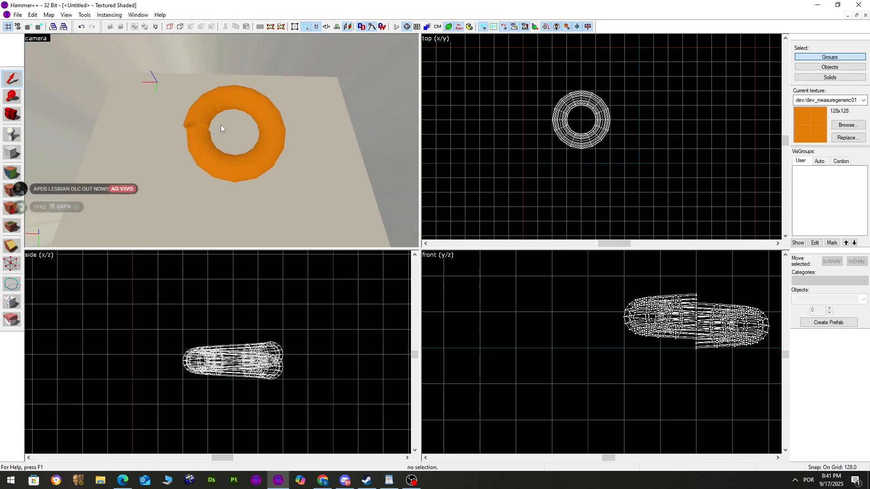
{"action": "left_click", "coordinate": [221, 125]}
{"action": "key", "text": "Delete"}
Outline a new 512 × 512 box and create a torus with rotation height 0
{"action": "left_click", "coordinate": [11, 153]}
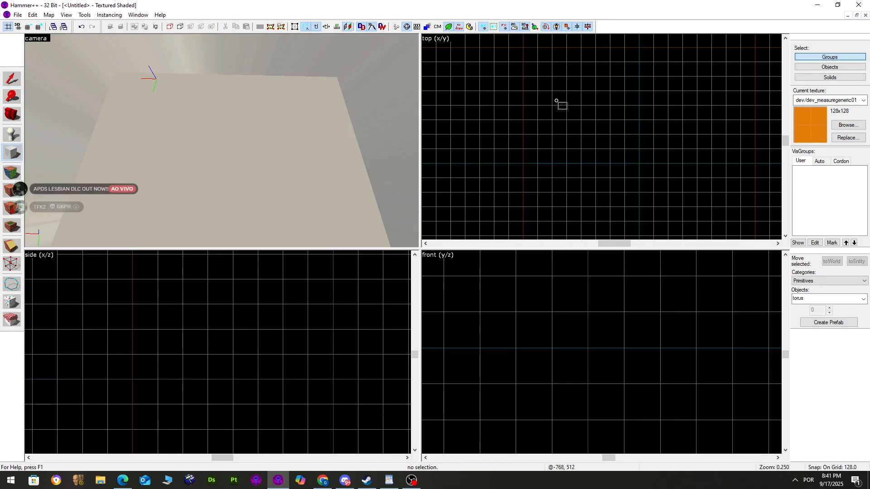
{"action": "left_click_drag", "start_coordinate": [553, 91], "coordinate": [610, 150]}
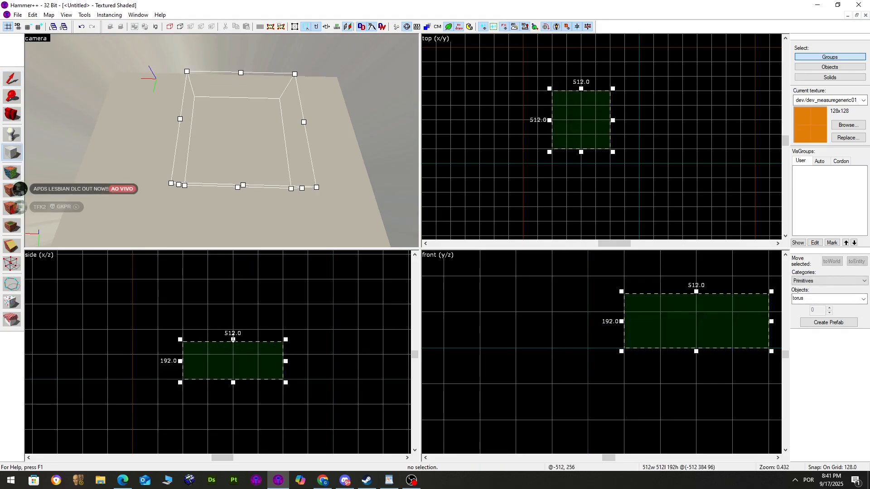
{"action": "left_click_drag", "start_coordinate": [233, 340], "coordinate": [232, 277]}
{"action": "key", "text": "Return"}
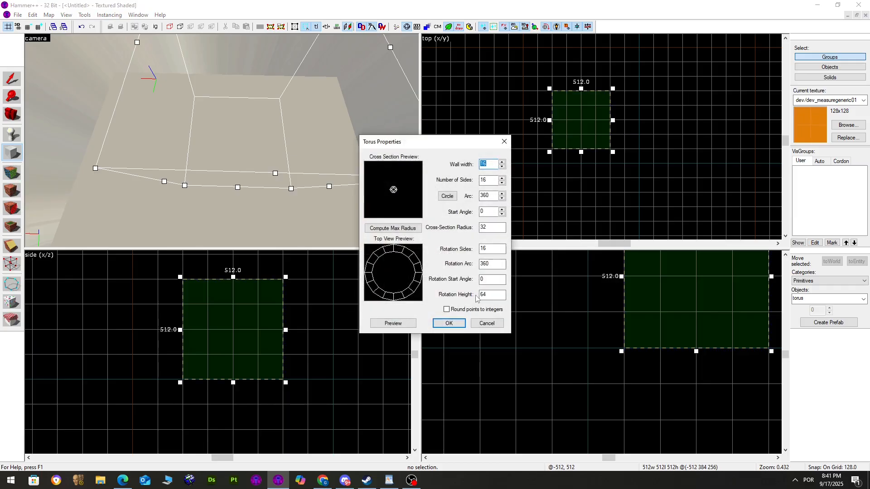
{"action": "left_click_drag", "start_coordinate": [502, 295], "coordinate": [477, 300]}
{"action": "type", "text": "0"}
{"action": "left_click", "coordinate": [458, 325]}
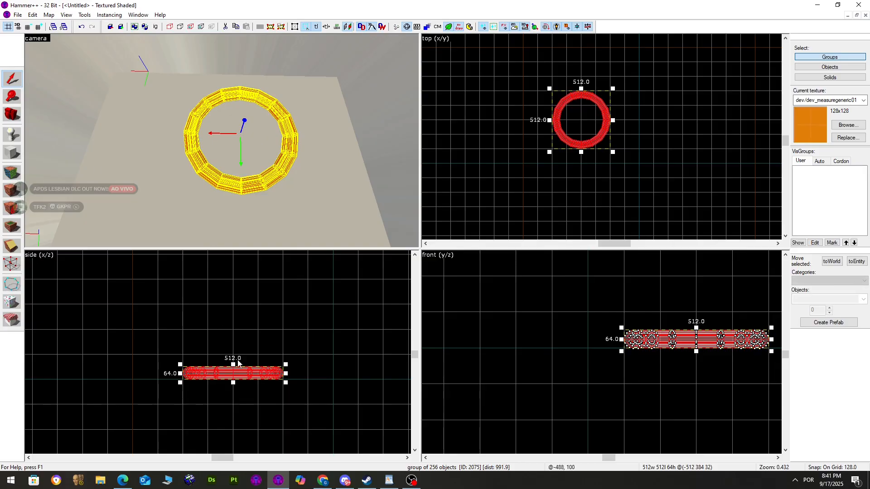
Try stretching the ring to 256 units tall, undo it, and select the ring
{"action": "left_click_drag", "start_coordinate": [233, 365], "coordinate": [233, 327]}
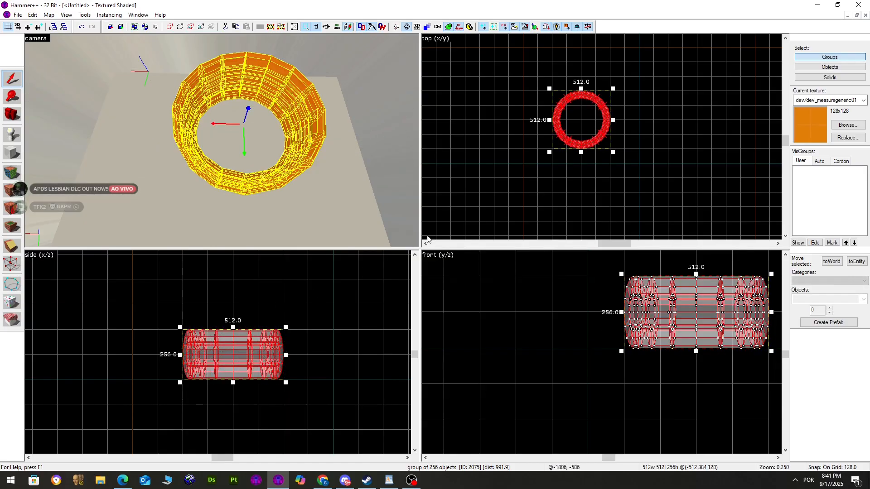
{"action": "key", "text": "ctrl+z"}
{"action": "key", "text": "z"}
{"action": "key", "text": "w"}
{"action": "key", "text": "z"}
{"action": "left_click", "coordinate": [278, 102]}
{"action": "key", "text": "w"}
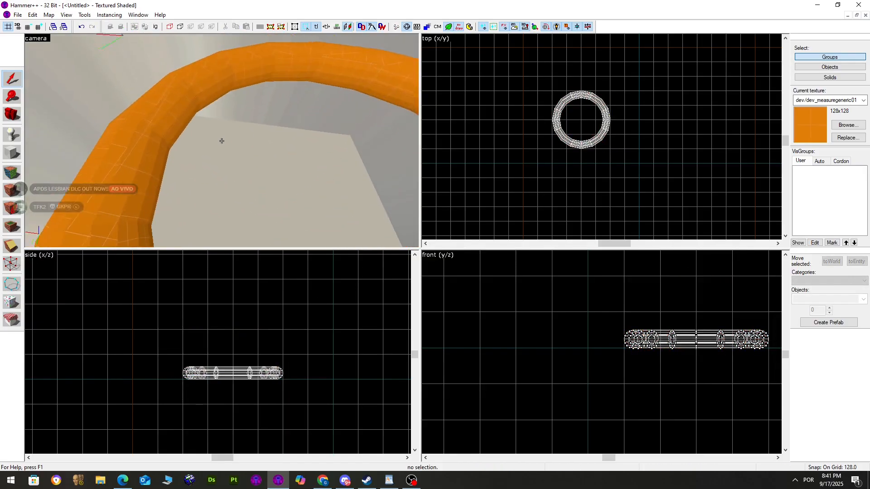
{"action": "key", "text": "w"}
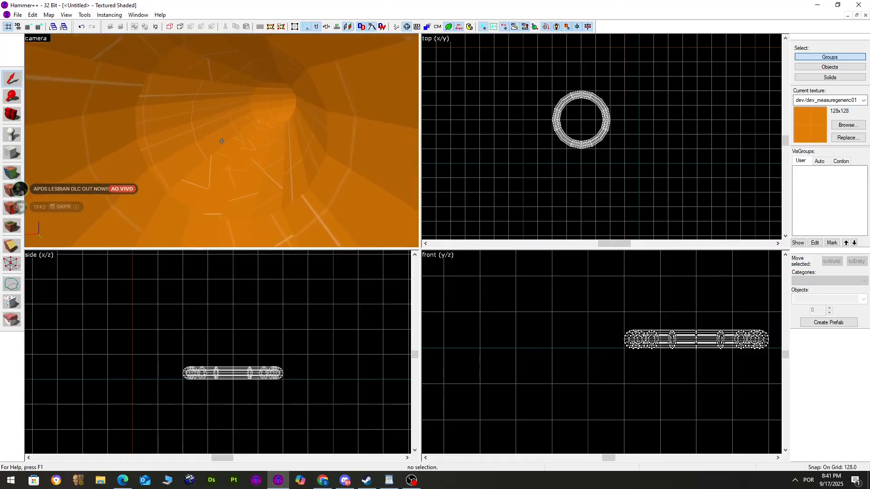
{"action": "left_click", "coordinate": [222, 140]}
Pull back to see the whole torus ring, select it, and delete it
{"action": "key", "text": "z"}
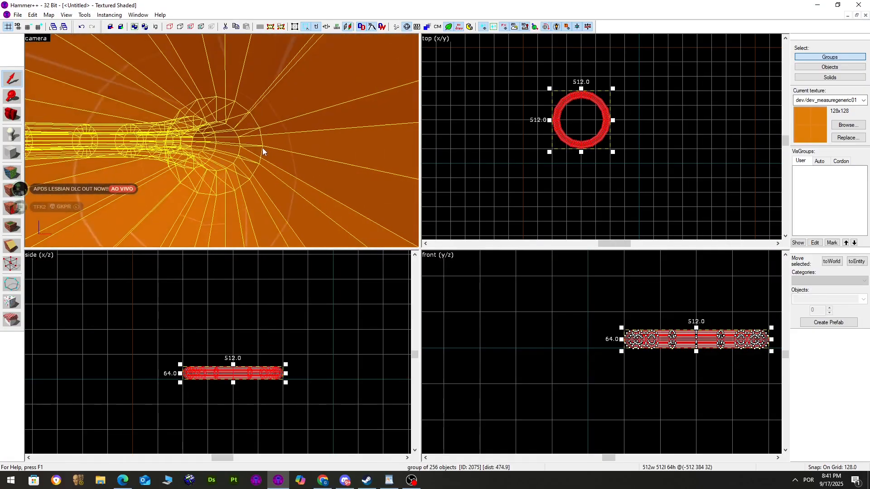
{"action": "key", "text": "z"}
{"action": "key", "text": "s"}
{"action": "key", "text": "z"}
{"action": "left_click", "coordinate": [211, 130]}
{"action": "left_click", "coordinate": [211, 130]}
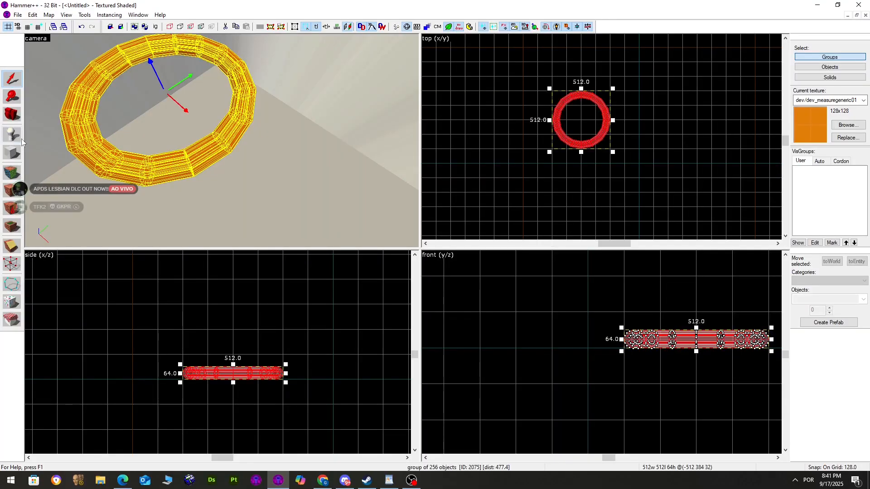
{"action": "key", "text": "Delete"}
{"action": "left_click", "coordinate": [11, 153]}
Outline a 512 × 512 box and create a torus with 64 cross-section radius and 90° arc
{"action": "left_click_drag", "start_coordinate": [558, 93], "coordinate": [615, 147]}
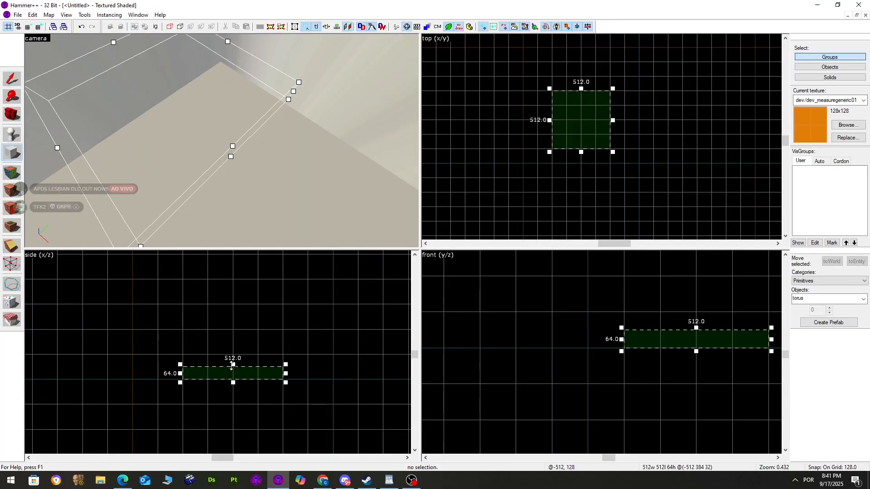
{"action": "left_click_drag", "start_coordinate": [233, 364], "coordinate": [256, 281]}
{"action": "key", "text": "Return"}
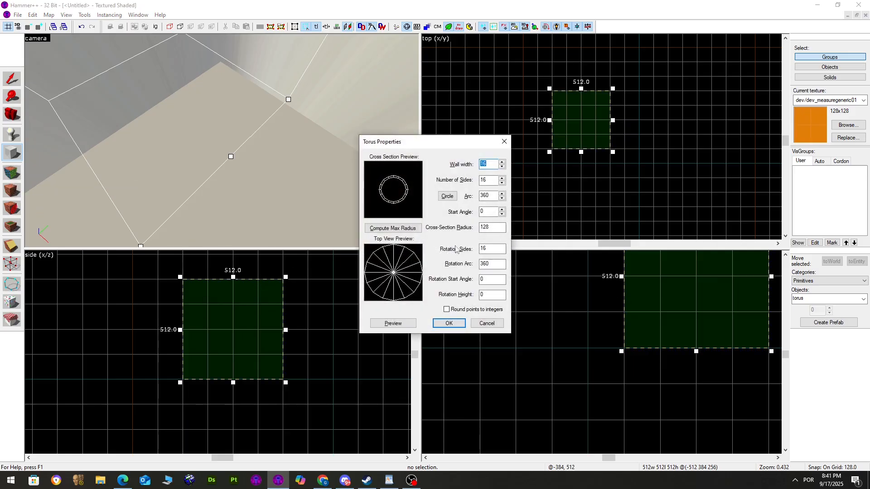
{"action": "left_click_drag", "start_coordinate": [498, 227], "coordinate": [473, 234]}
{"action": "type", "text": "64"}
{"action": "key", "text": "Tab"}
{"action": "key", "text": "Tab"}
{"action": "type", "text": "90"}
{"action": "left_click", "coordinate": [406, 325]}
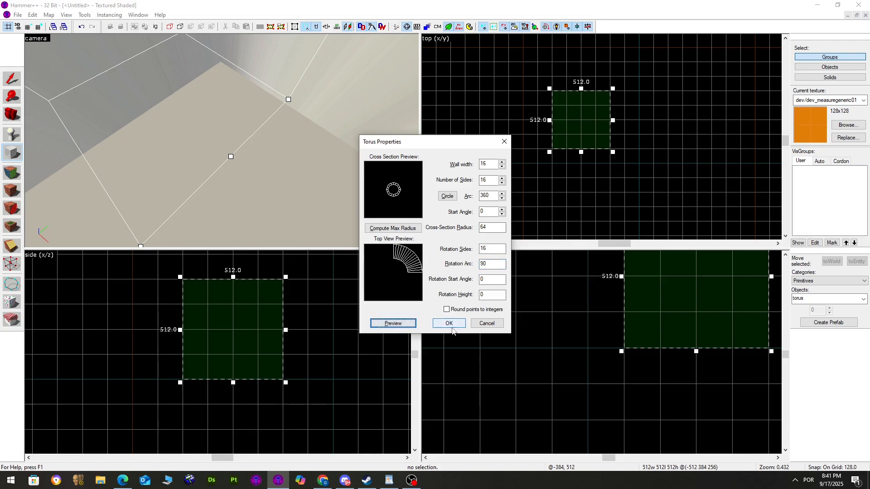
{"action": "left_click", "coordinate": [449, 324]}
Inspect the pipe bend in 3D, select it, and outline a 384 × 384 box below it
{"action": "key", "text": "w"}
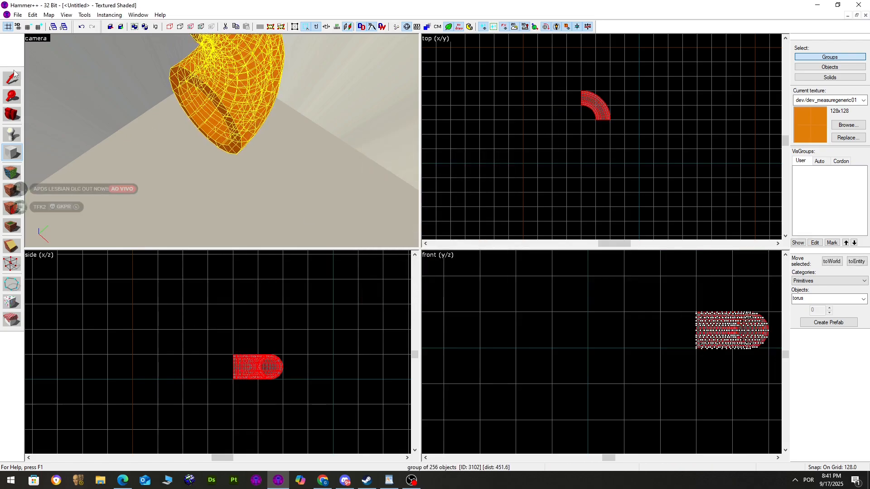
{"action": "key", "text": "a"}
{"action": "key", "text": "z"}
{"action": "key", "text": "s"}
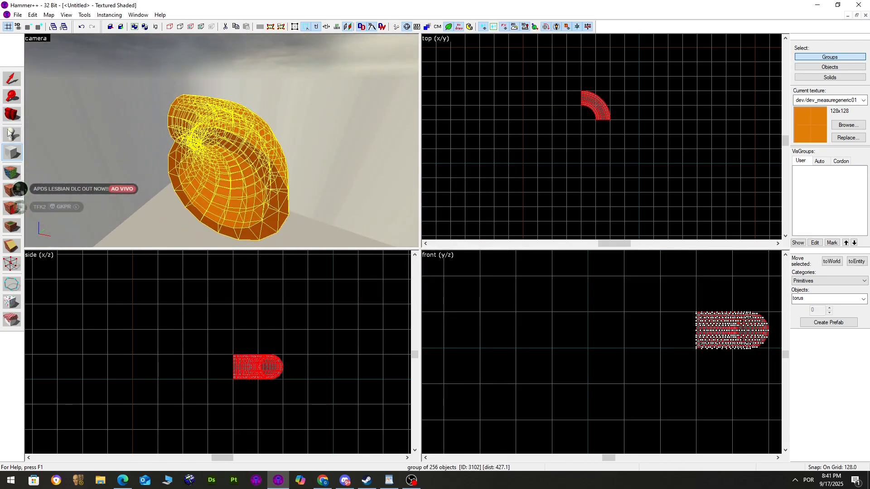
{"action": "left_click", "coordinate": [14, 171]}
{"action": "left_click", "coordinate": [515, 154]}
{"action": "left_click", "coordinate": [254, 156]}
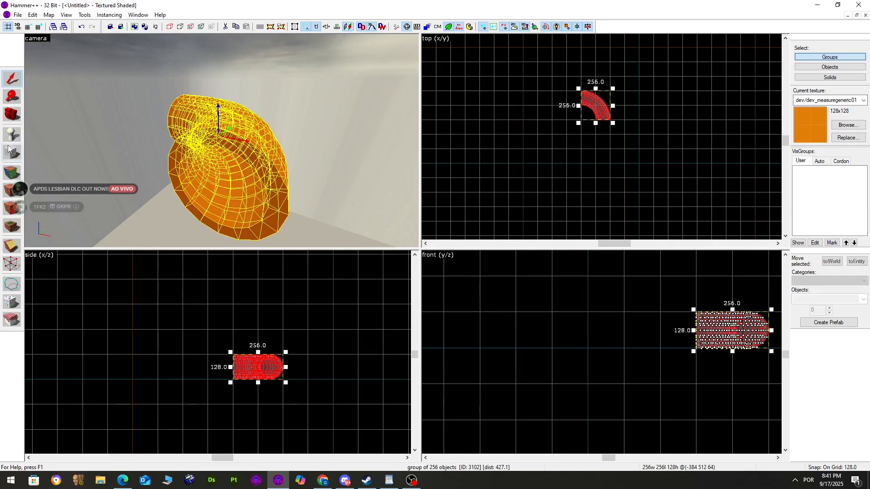
{"action": "left_click", "coordinate": [12, 154]}
{"action": "mouse_move", "coordinate": [600, 136]}
{"action": "left_mouse_down"}
{"action": "mouse_move", "coordinate": [619, 170]}
{"action": "mouse_move", "coordinate": [640, 172]}
{"action": "left_mouse_up"}
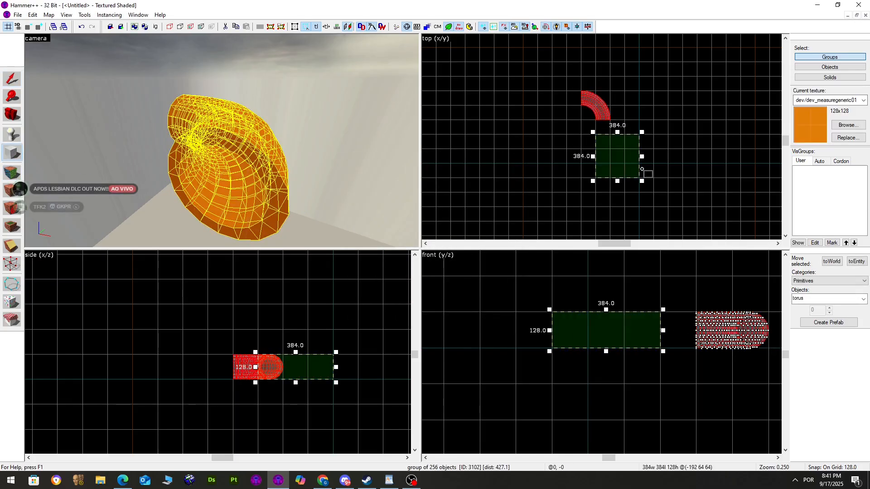
Cancel the torus, try a 128-unit block at the bend, then delete it
{"action": "key", "text": "Return"}
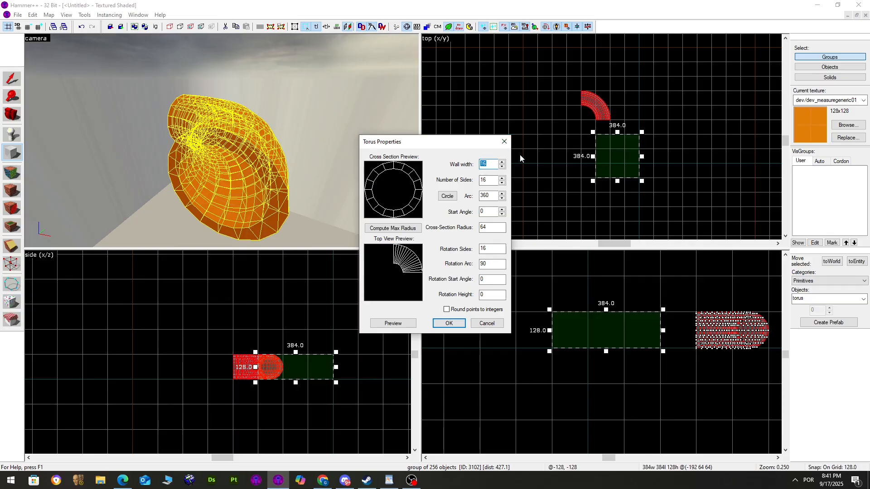
{"action": "key", "text": "Escape"}
{"action": "left_click", "coordinate": [811, 315]}
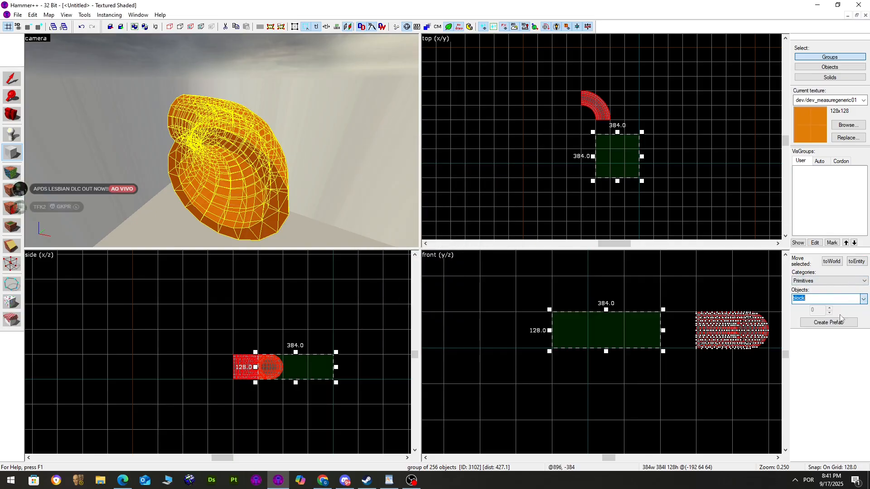
{"action": "left_click_drag", "start_coordinate": [625, 119], "coordinate": [596, 135]}
{"action": "scroll", "coordinate": [290, 353], "scroll_direction": "up", "scroll_amount": 2}
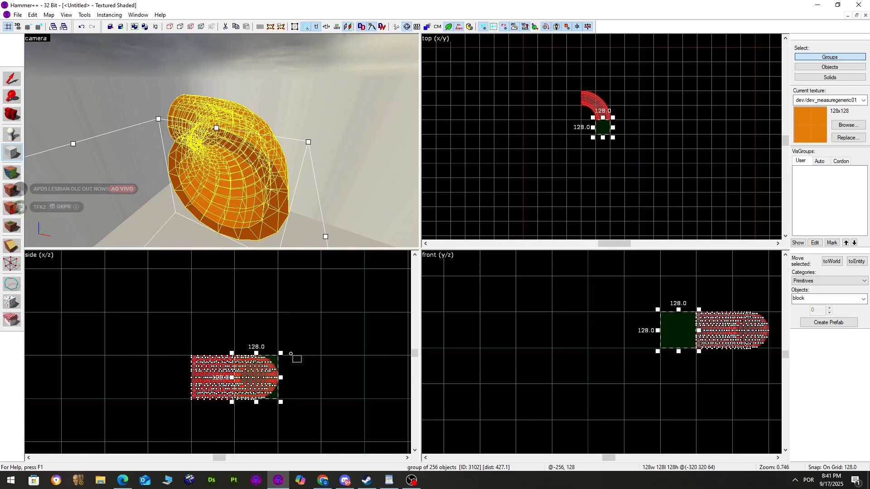
{"action": "key", "text": "Return"}
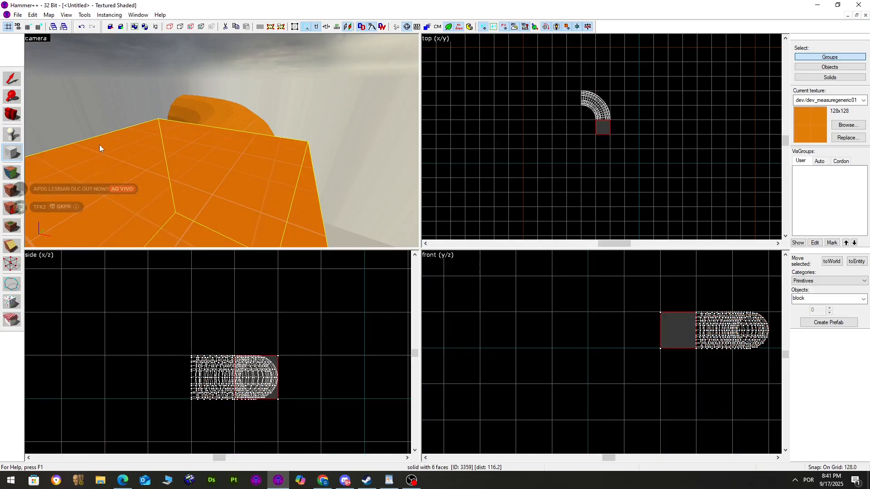
{"action": "key", "text": "Delete"}
Create an 8-sided arch in a 128-unit box at the bend's end
{"action": "left_click", "coordinate": [863, 299]}
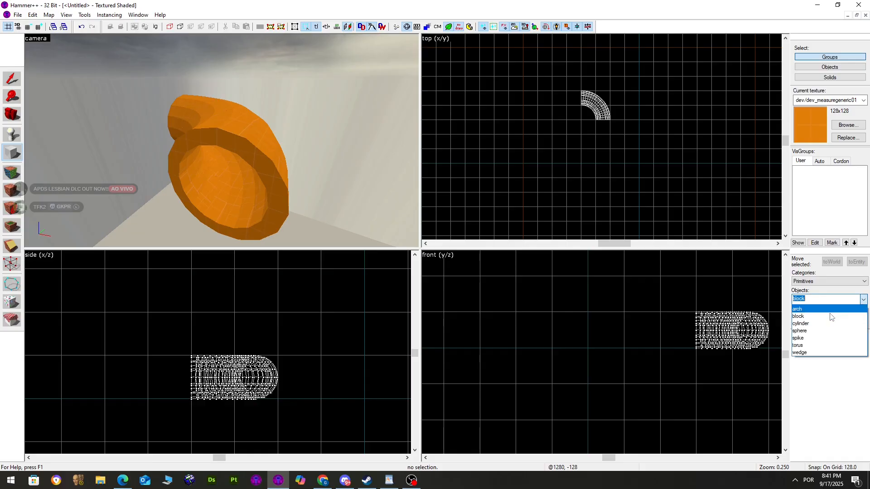
{"action": "left_click", "coordinate": [802, 308]}
{"action": "left_click_drag", "start_coordinate": [595, 134], "coordinate": [608, 139]}
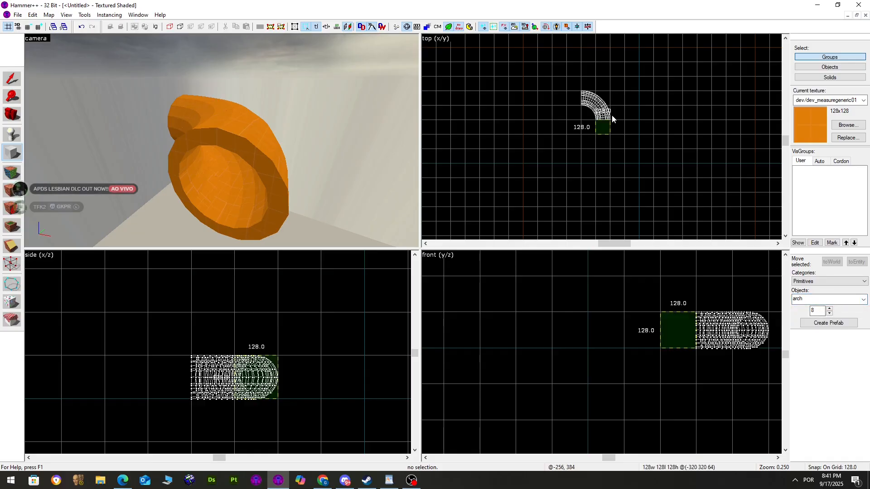
{"action": "key", "text": "Return"}
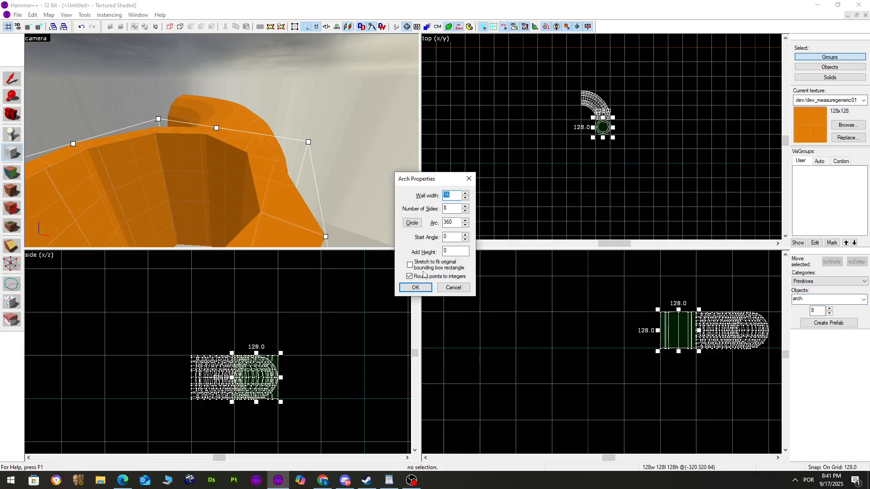
{"action": "left_click", "coordinate": [420, 289]}
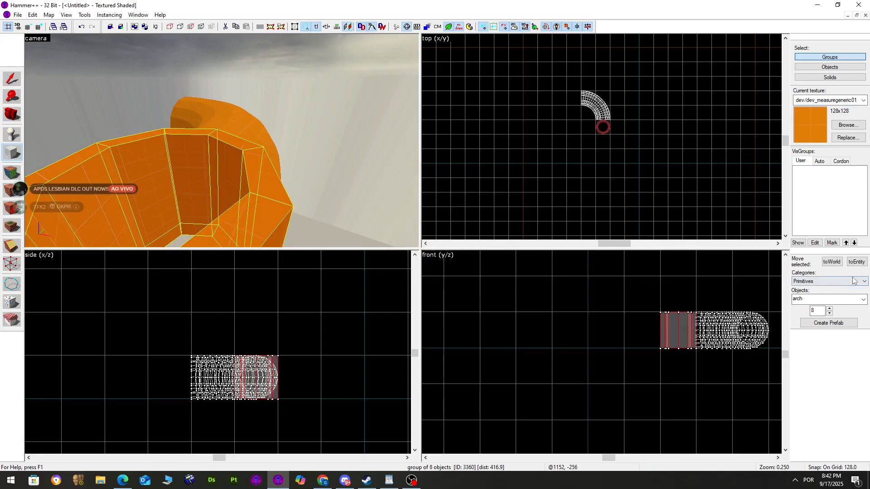
Outline a 256 × 384 torus box to the right, then cancel it
{"action": "left_click", "coordinate": [861, 298]}
{"action": "left_click", "coordinate": [816, 342]}
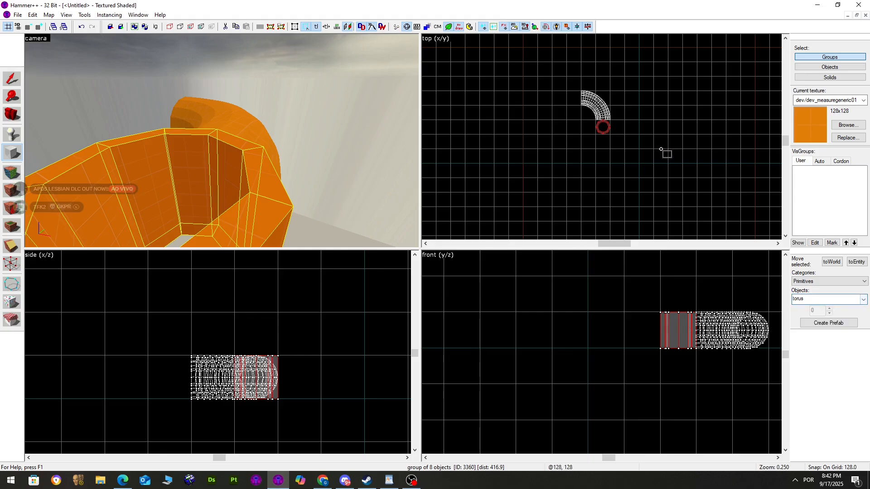
{"action": "left_click_drag", "start_coordinate": [665, 148], "coordinate": [700, 195]}
{"action": "key", "text": "Return"}
{"action": "left_click", "coordinate": [504, 141]}
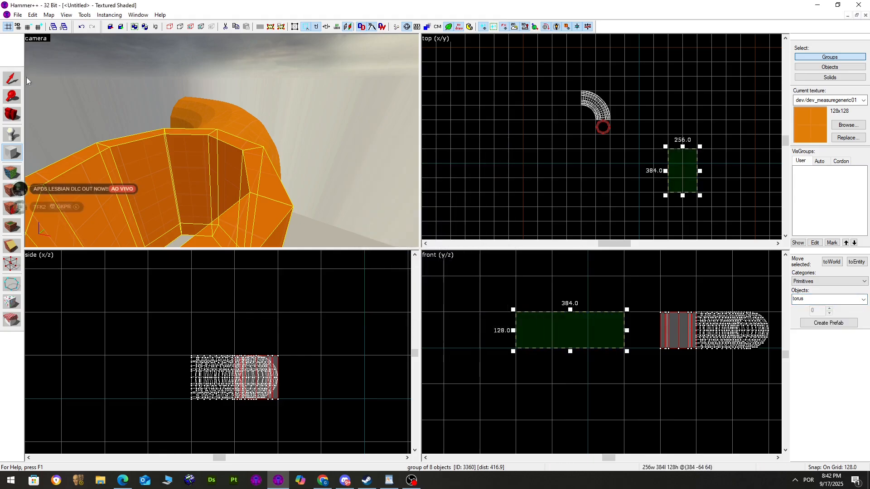
{"action": "left_click", "coordinate": [12, 78]}
{"action": "left_click", "coordinate": [12, 153]}
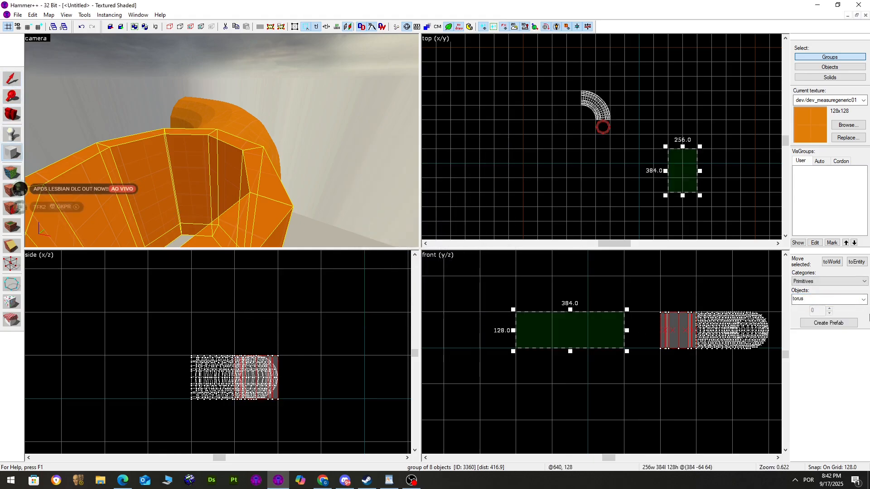
Add a 16-sided arch in a 128-unit box beside the first arch and select it
{"action": "left_click", "coordinate": [863, 300]}
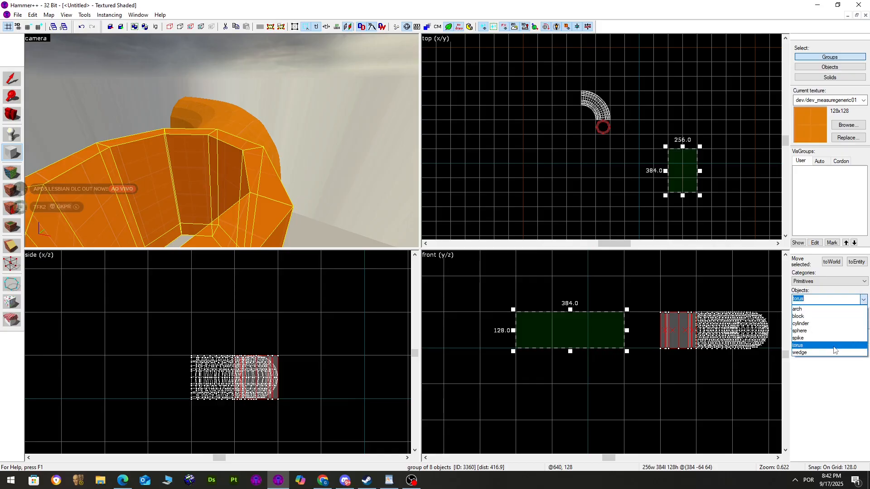
{"action": "left_click", "coordinate": [820, 309]}
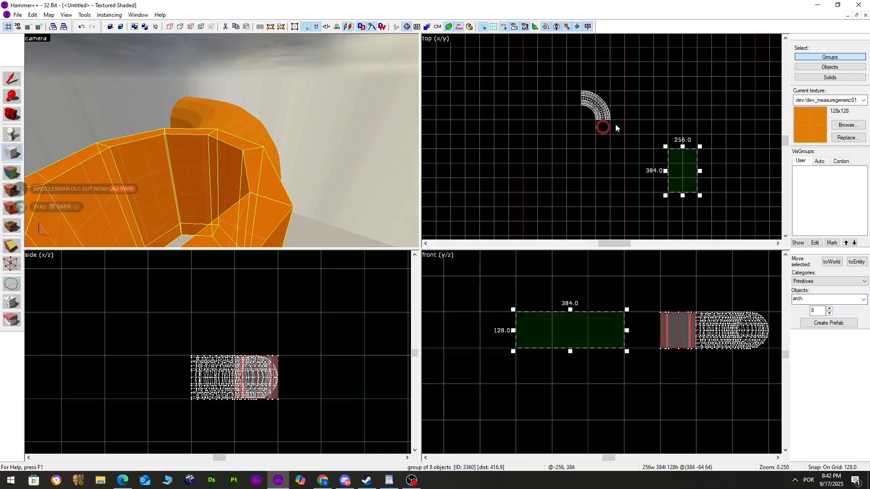
{"action": "left_click_drag", "start_coordinate": [608, 118], "coordinate": [627, 137]}
{"action": "key", "text": "Return"}
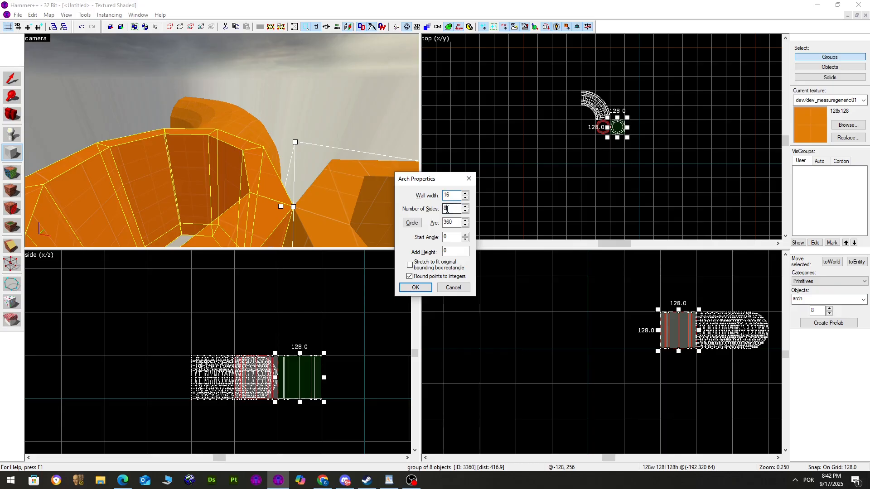
{"action": "type", "text": "16"}
{"action": "key", "text": "Return"}
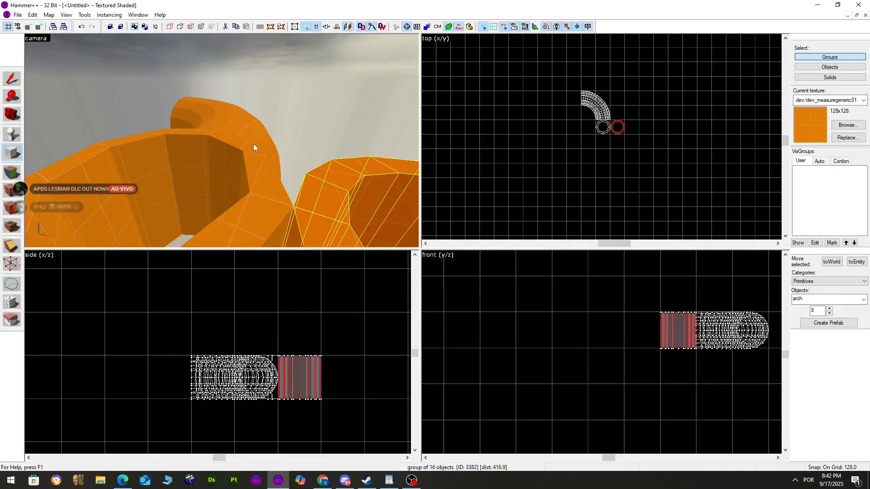
{"action": "left_click", "coordinate": [12, 78]}
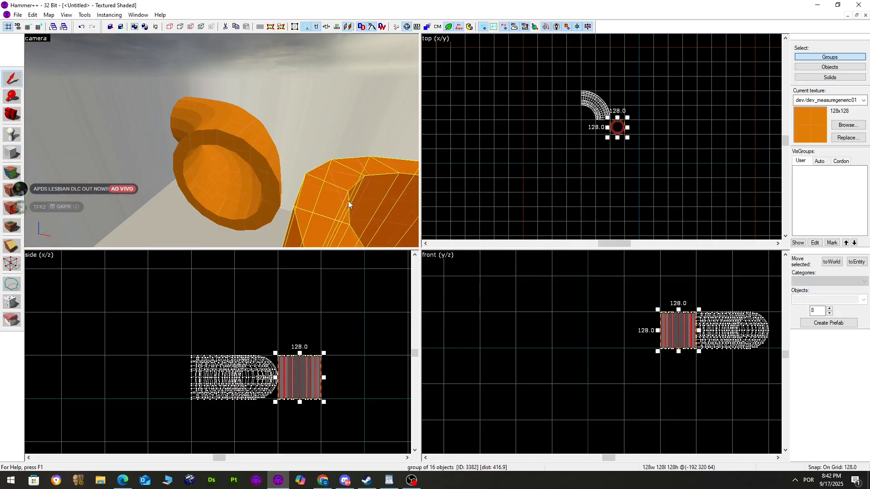
Rotate the 16-sided pipe section 90° in the side view to align with the bend's end
{"action": "left_click", "coordinate": [317, 371]}
{"action": "scroll", "coordinate": [318, 372], "scroll_direction": "up", "scroll_amount": 2}
{"action": "left_click", "coordinate": [325, 348]}
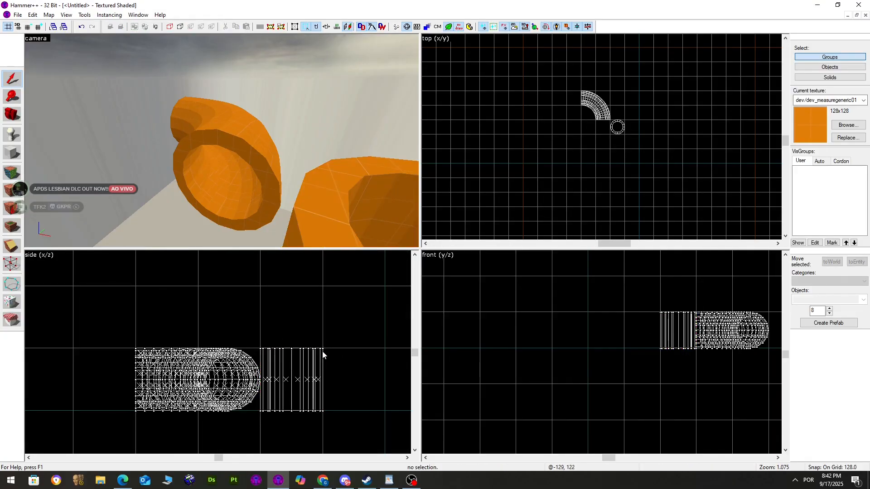
{"action": "left_click", "coordinate": [318, 354]}
{"action": "left_click", "coordinate": [317, 354]}
{"action": "left_click_drag", "start_coordinate": [325, 346], "coordinate": [273, 356]}
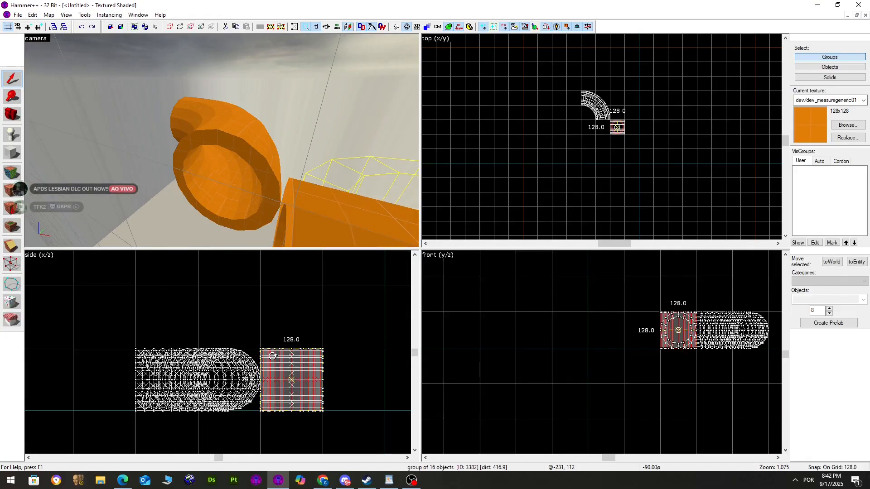
{"action": "scroll", "coordinate": [631, 126], "scroll_direction": "up", "scroll_amount": 3}
{"action": "left_click_drag", "start_coordinate": [629, 131], "coordinate": [580, 149]}
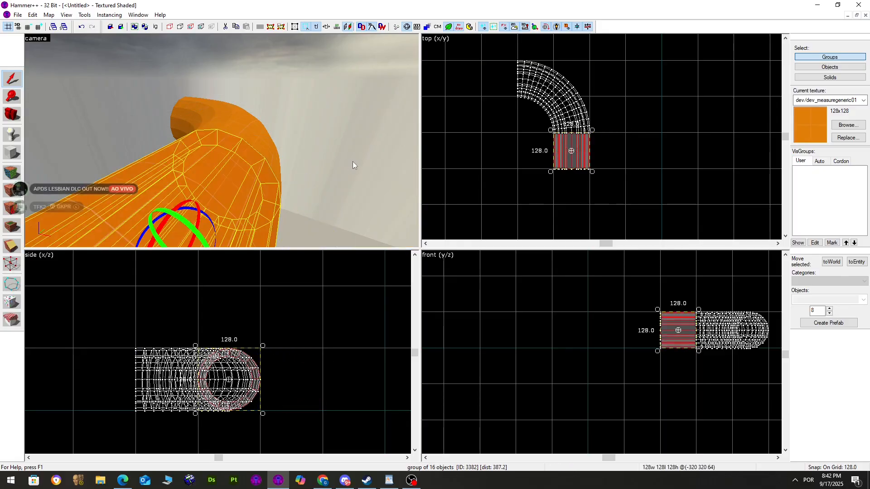
{"action": "left_click", "coordinate": [352, 161]}
Look into the pipe opening, make the grid finer, and switch to the Vertex tool
{"action": "key", "text": "z"}
{"action": "key", "text": "w"}
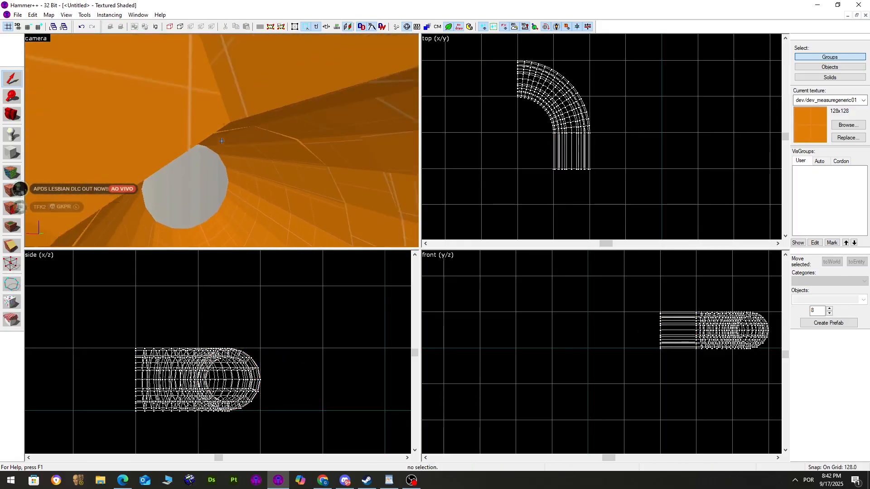
{"action": "key", "text": "s"}
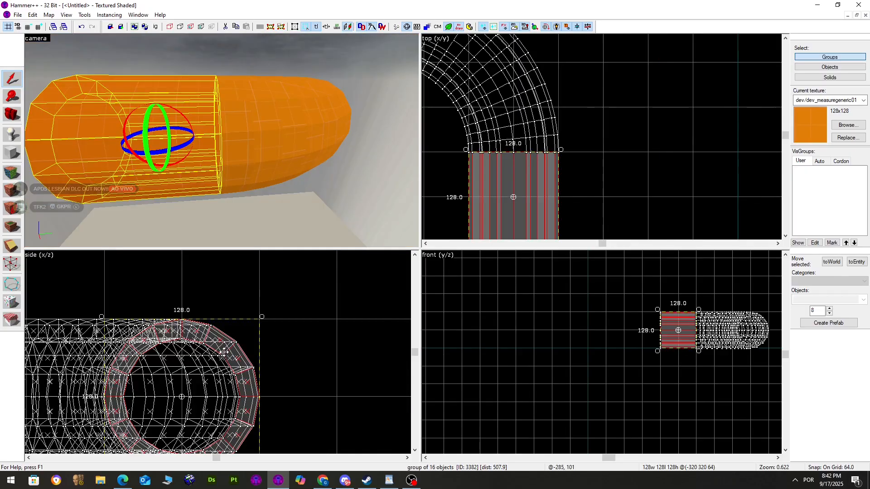
{"action": "key", "text": "bracketleft"}
{"action": "key", "text": "bracketleft"}
{"action": "key", "text": "bracketleft"}
{"action": "key", "text": "bracketleft"}
{"action": "key", "text": "bracketleft"}
{"action": "key", "text": "bracketleft"}
{"action": "key", "text": "bracketleft"}
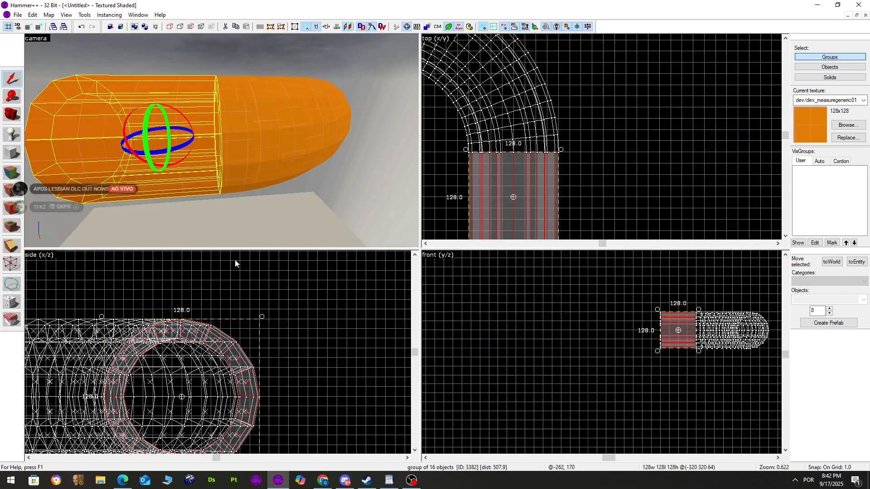
{"action": "left_click", "coordinate": [12, 246]}
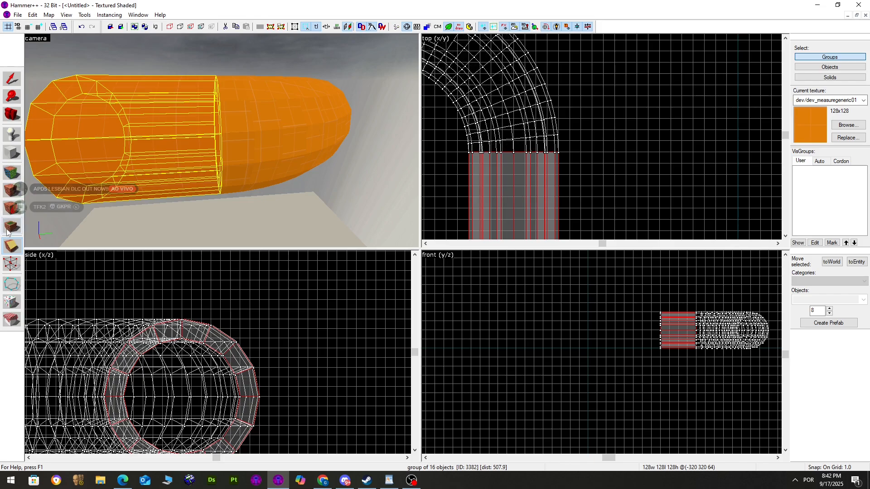
{"action": "left_click", "coordinate": [12, 264]}
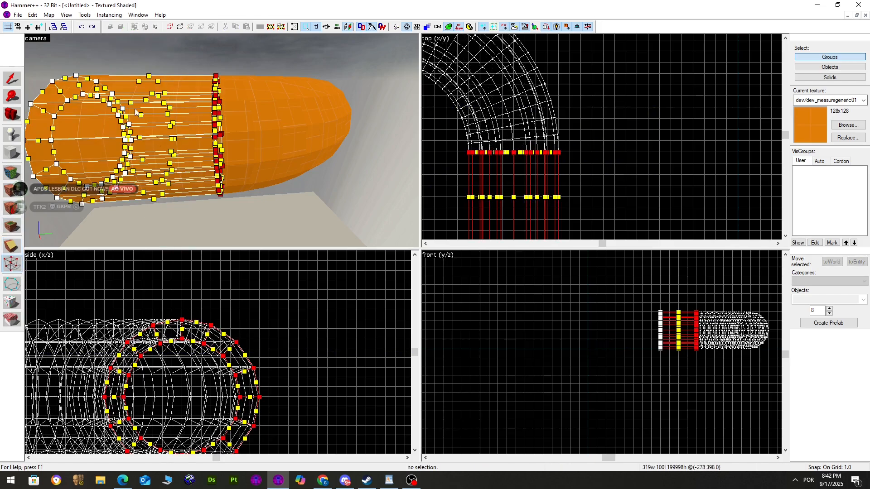
{"action": "scroll", "coordinate": [27, 45], "scroll_direction": "up", "scroll_amount": 2}
{"action": "left_click", "coordinate": [11, 78]}
{"action": "left_click", "coordinate": [45, 86]}
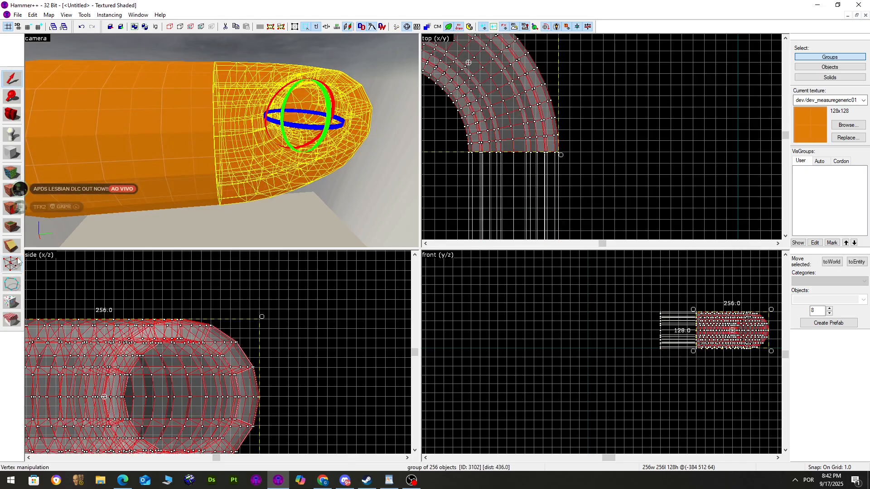
{"action": "left_click", "coordinate": [17, 262]}
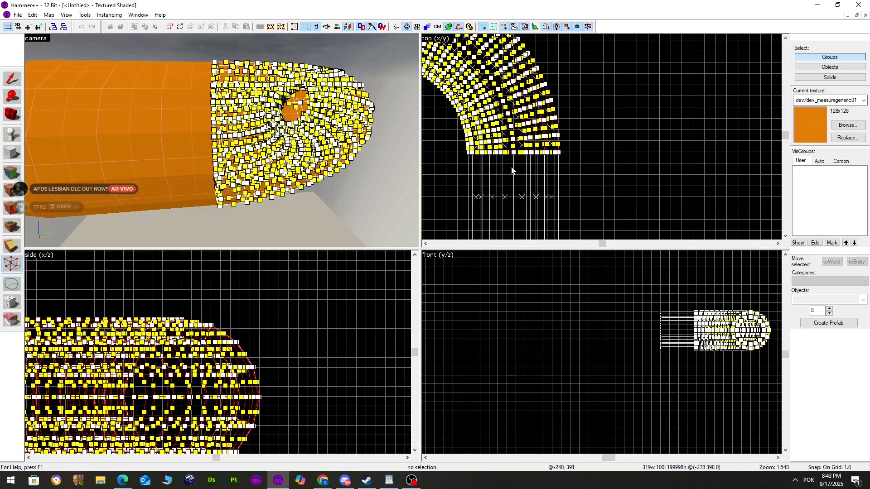
{"action": "scroll", "coordinate": [443, 180], "scroll_direction": "up", "scroll_amount": 4}
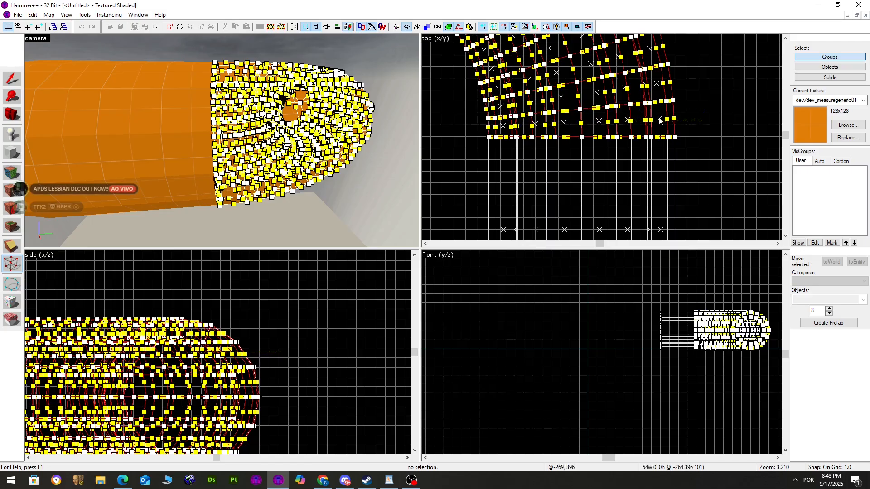
{"action": "left_click_drag", "start_coordinate": [709, 129], "coordinate": [411, 166]}
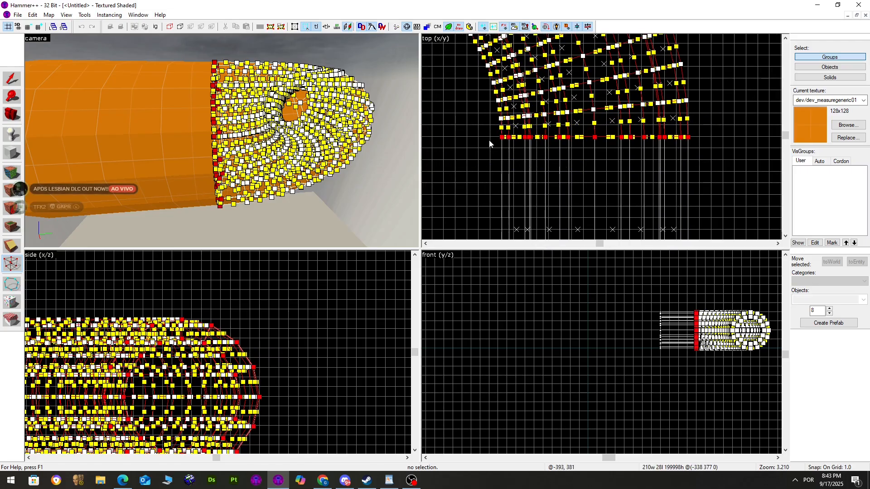
{"action": "left_click", "coordinate": [14, 80]}
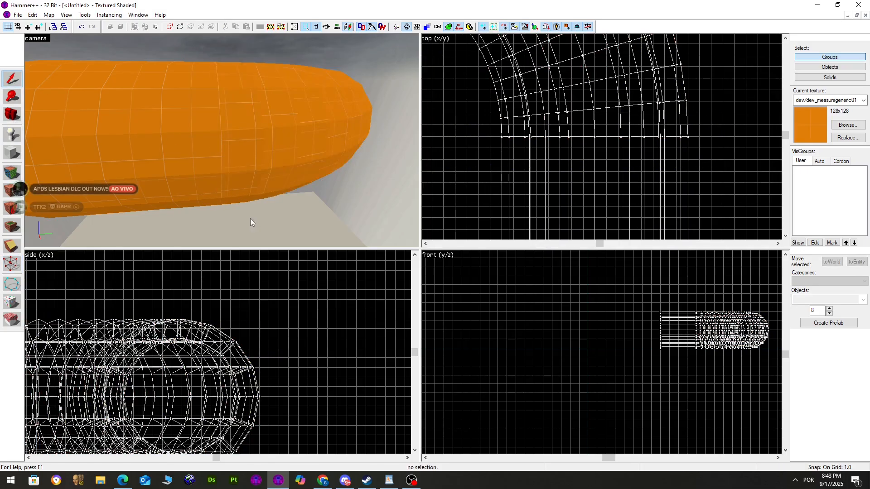
{"action": "key", "text": "z"}
{"action": "key", "text": "w"}
{"action": "key", "text": "w"}
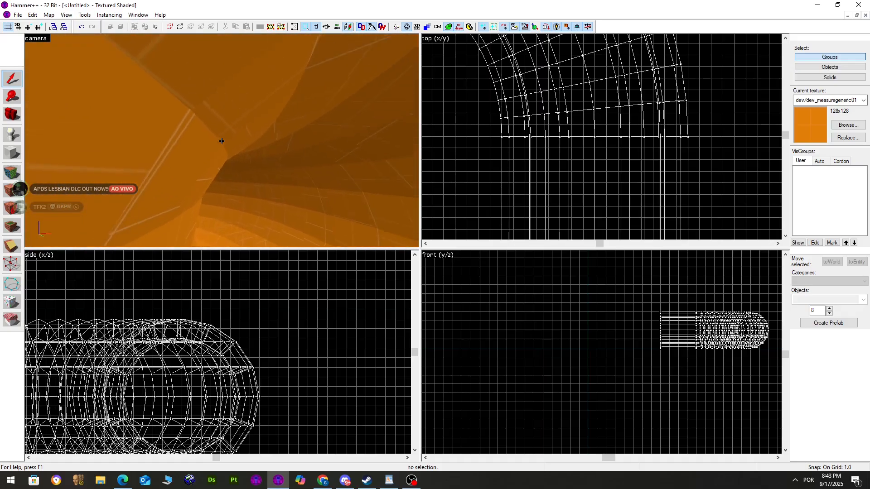
{"action": "key", "text": "z"}
{"action": "left_click", "coordinate": [208, 98]}
Apply the texture to the faces inside the tube with the Face Edit Sheet
{"action": "key", "text": "s"}
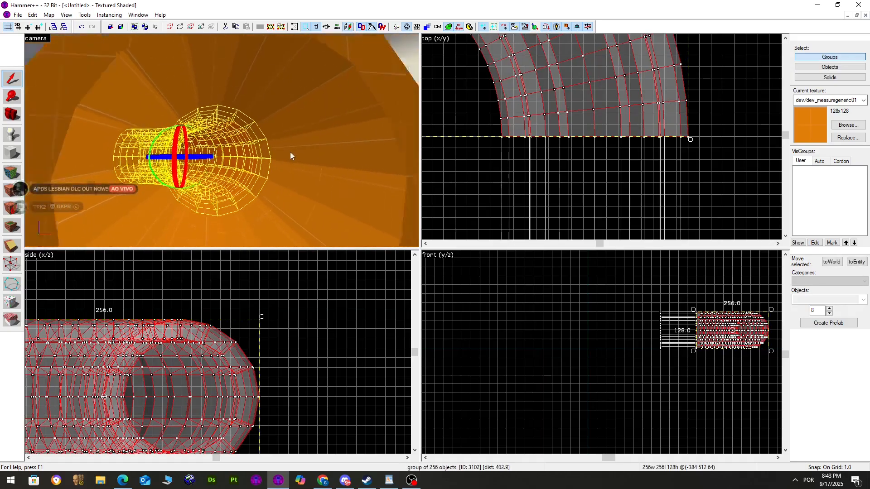
{"action": "left_click", "coordinate": [394, 183]}
{"action": "key", "text": "w"}
{"action": "key", "text": "shift+a"}
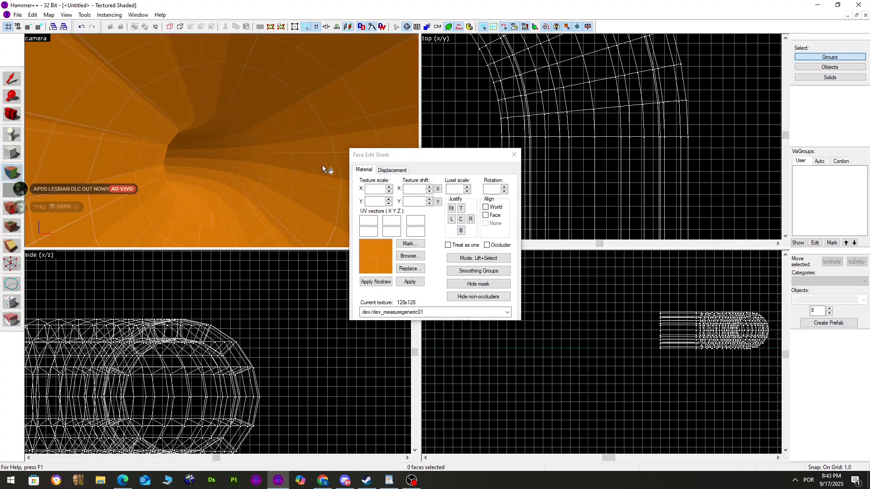
{"action": "mouse_move", "coordinate": [194, 71]}
{"action": "left_mouse_down", "text": "ctrl"}
{"action": "mouse_move", "coordinate": [156, 229]}
{"action": "mouse_move", "coordinate": [329, 197]}
{"action": "left_mouse_up", "text": "ctrl"}
{"action": "left_click", "coordinate": [414, 188]}
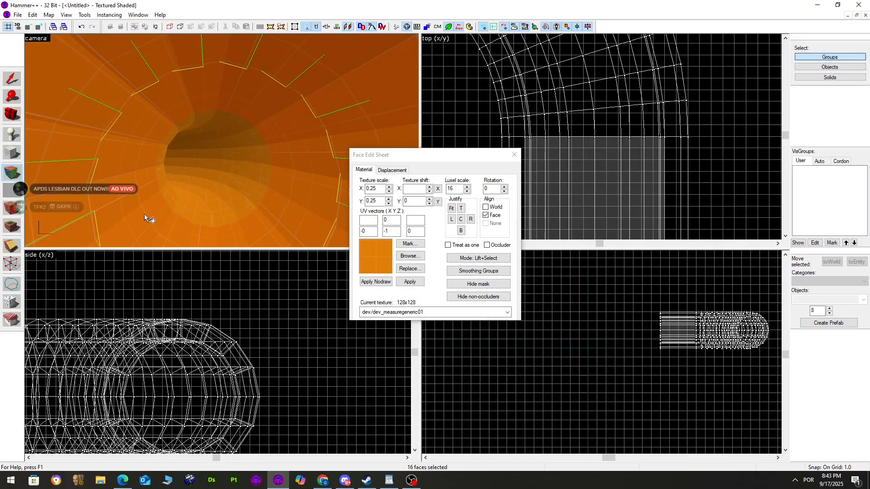
{"action": "key", "text": "w"}
{"action": "left_click_drag", "start_coordinate": [249, 111], "coordinate": [228, 176]}
{"action": "left_click", "coordinate": [514, 154]}
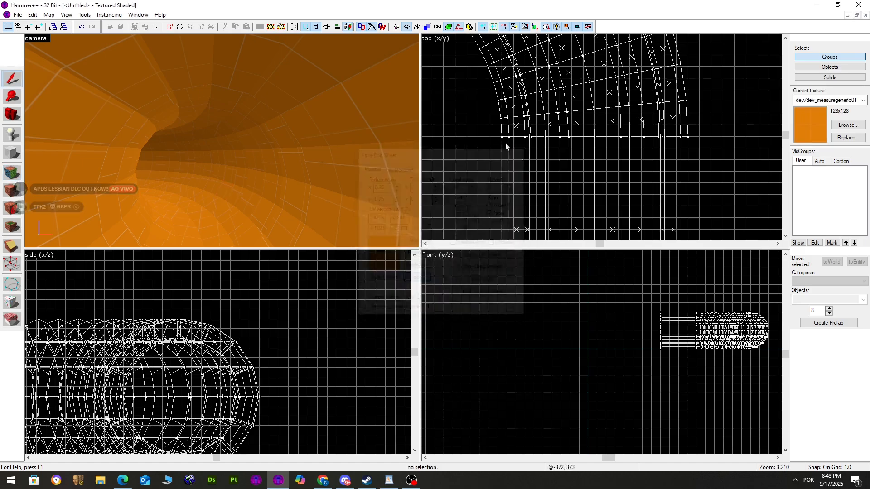
Select the straight and curved tube groups and delete them, leaving only the floor
{"action": "key", "text": "w"}
{"action": "key", "text": "z"}
{"action": "key", "text": "z"}
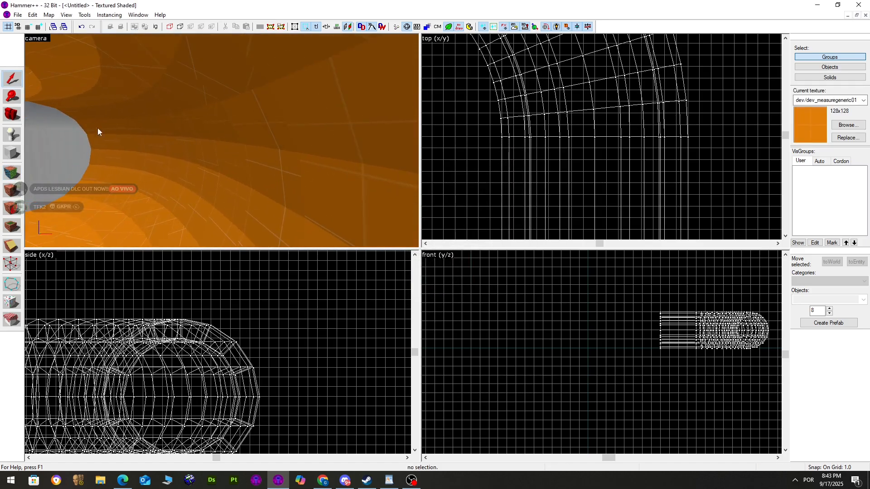
{"action": "key", "text": "z"}
{"action": "key", "text": "w"}
{"action": "key", "text": "z"}
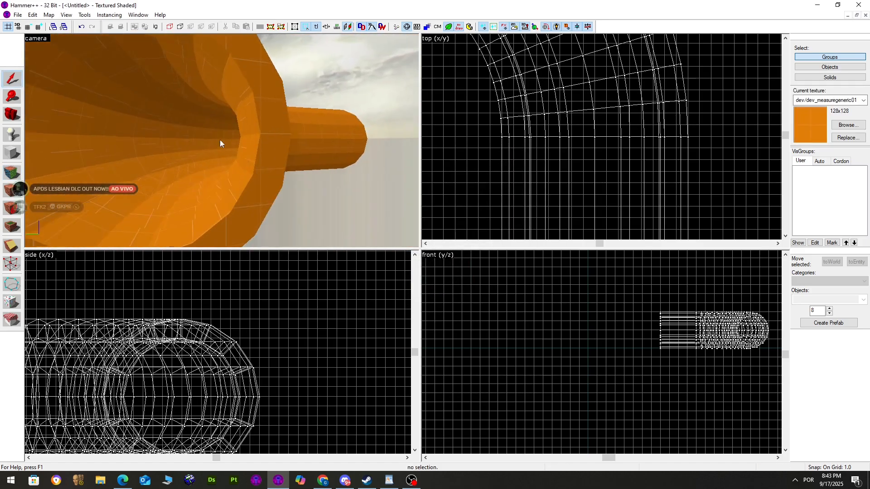
{"action": "left_click", "coordinate": [277, 138]}
{"action": "key", "text": "s"}
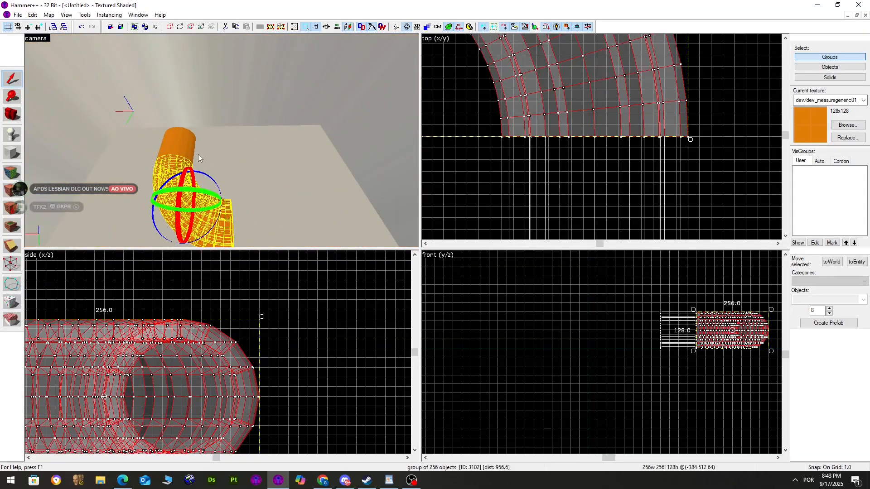
{"action": "key", "text": "Delete"}
{"action": "key", "text": "shift+b"}
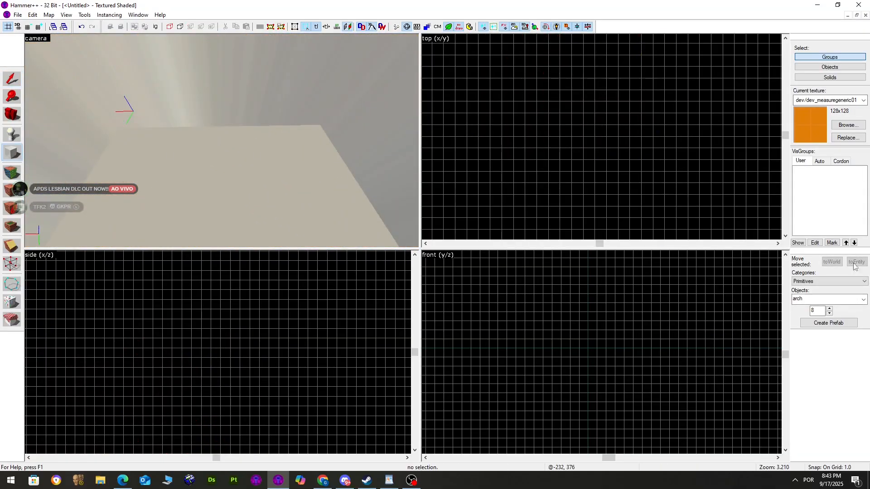
Choose 'block' as the primitive shape for the Block tool
{"action": "left_click", "coordinate": [863, 300]}
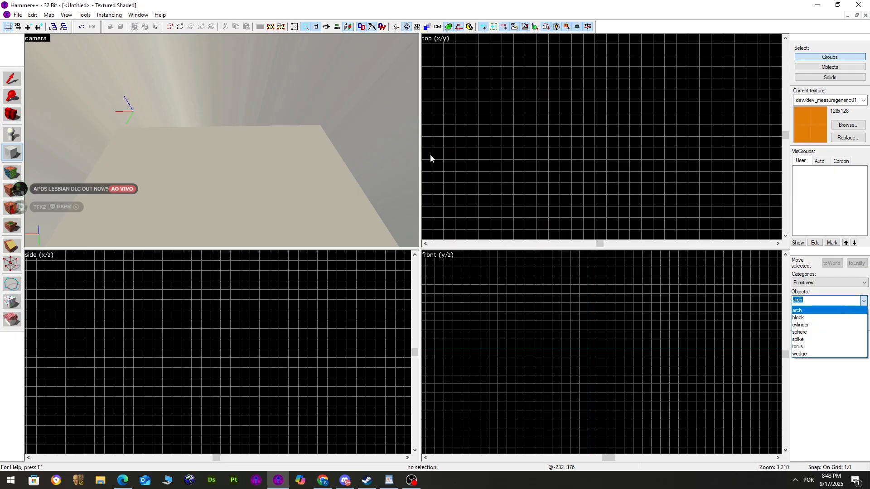
{"action": "left_click", "coordinate": [818, 302]}
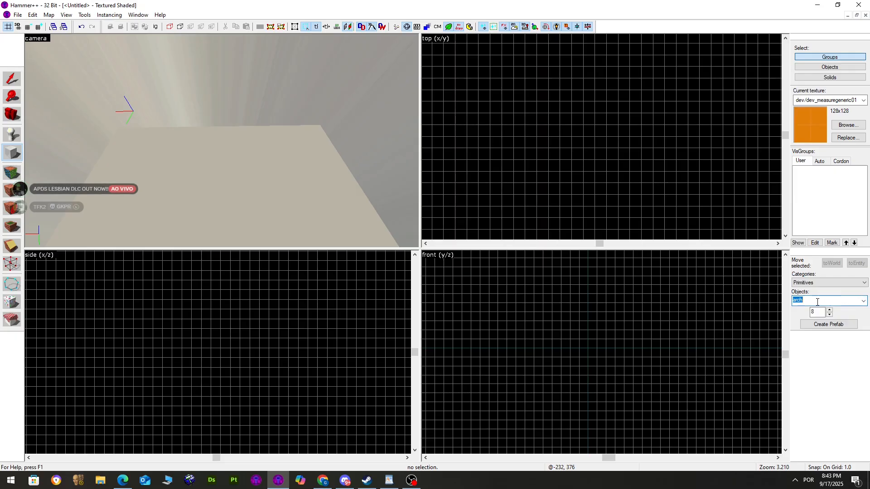
{"action": "left_click", "coordinate": [863, 301]}
{"action": "left_click", "coordinate": [815, 313]}
Draw a 16×8 block in the top view, set its height to 20, and create it
{"action": "scroll", "coordinate": [564, 140], "scroll_direction": "up", "scroll_amount": 1}
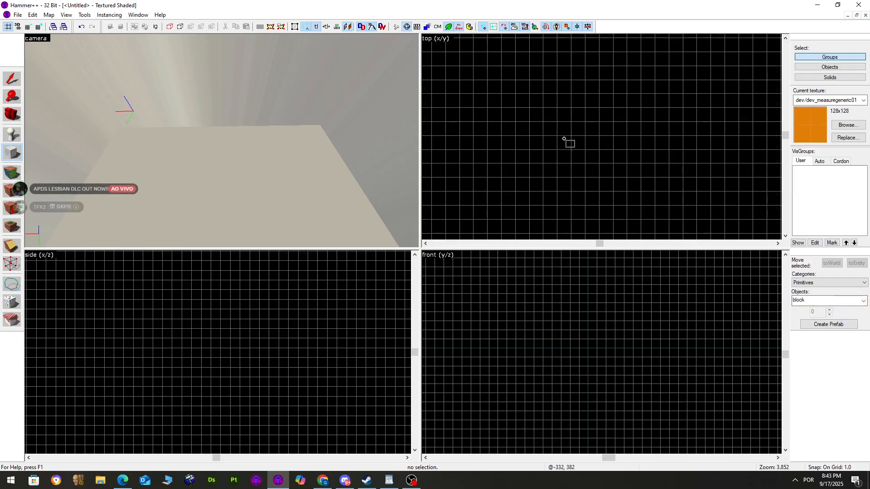
{"action": "scroll", "coordinate": [564, 140], "scroll_direction": "up", "scroll_amount": 5}
{"action": "left_click_drag", "start_coordinate": [529, 83], "coordinate": [601, 116]}
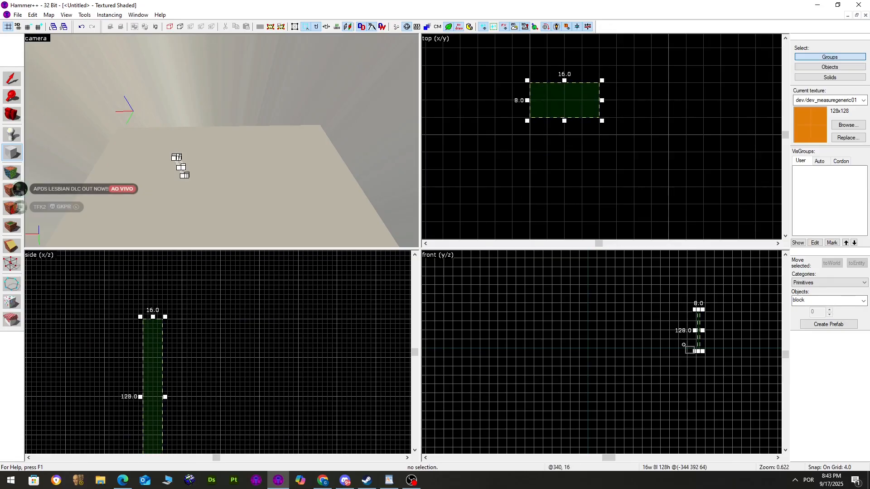
{"action": "scroll", "coordinate": [699, 326], "scroll_direction": "up", "scroll_amount": 3}
{"action": "scroll", "coordinate": [700, 299], "scroll_direction": "up", "scroll_amount": 2}
{"action": "left_click_drag", "start_coordinate": [699, 301], "coordinate": [705, 381]}
{"action": "scroll", "coordinate": [702, 389], "scroll_direction": "up", "scroll_amount": 4}
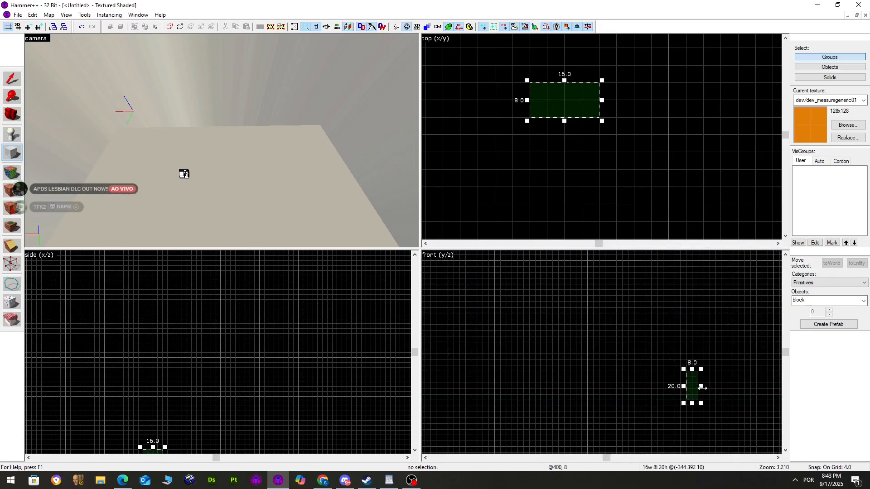
{"action": "key", "text": "Return"}
{"action": "left_click", "coordinate": [12, 78]}
Bring the camera close to the new block and open the Paste Special dialog
{"action": "key", "text": "z"}
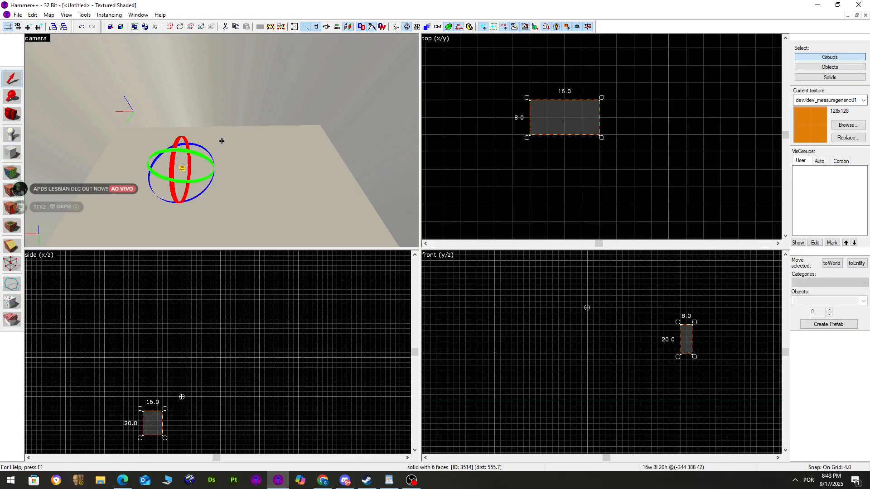
{"action": "key", "text": "w"}
{"action": "key", "text": "z"}
{"action": "key", "text": "d"}
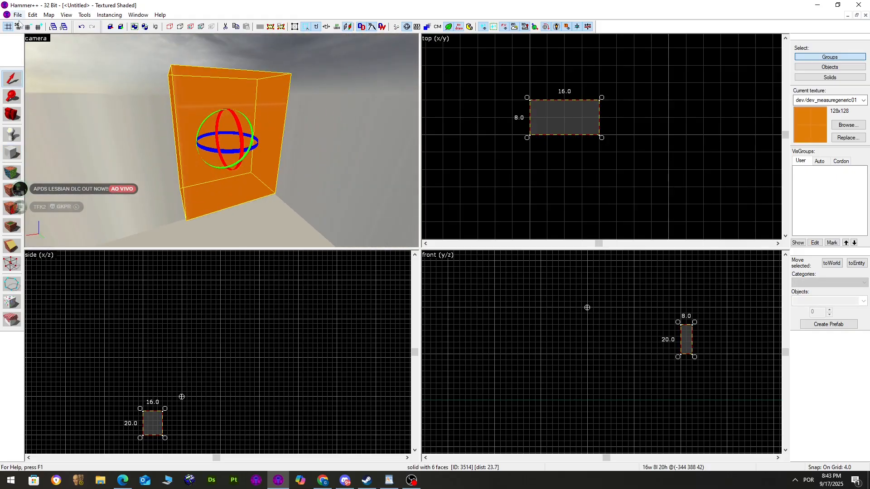
{"action": "left_click", "coordinate": [21, 16]}
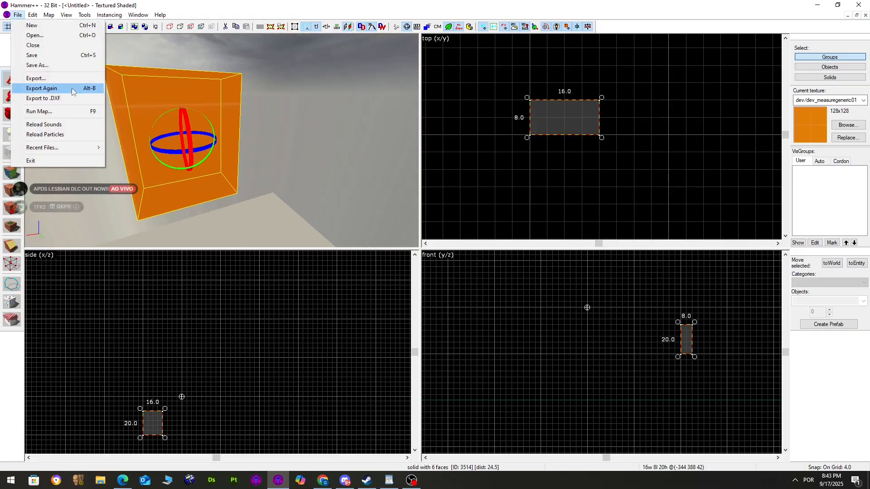
{"action": "left_click", "coordinate": [154, 131]}
{"action": "left_click", "coordinate": [23, 18]}
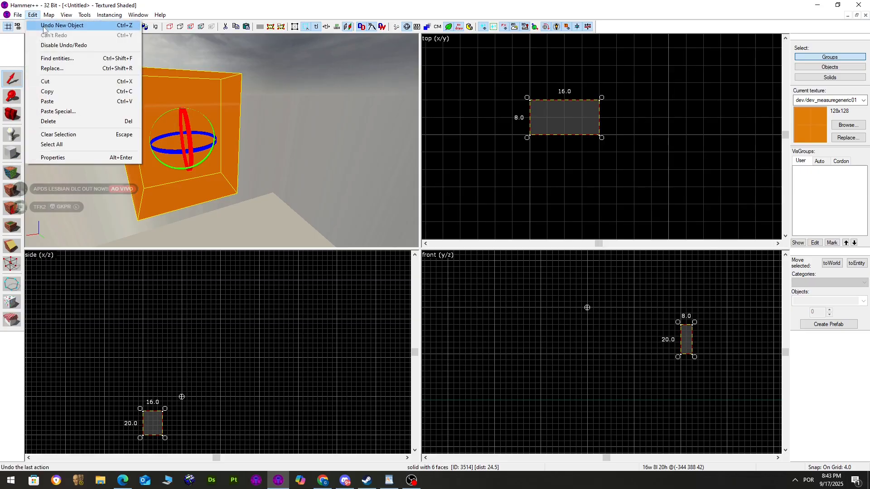
{"action": "mouse_move", "coordinate": [34, 18]}
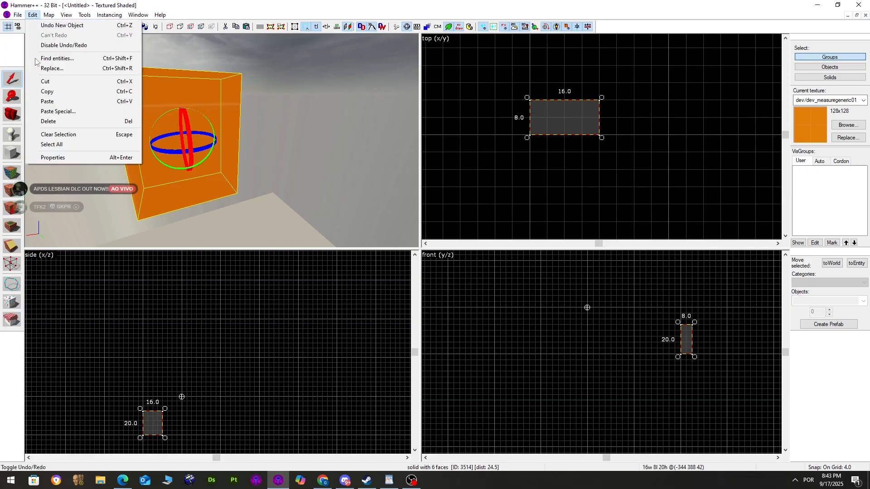
{"action": "left_click", "coordinate": [55, 112]}
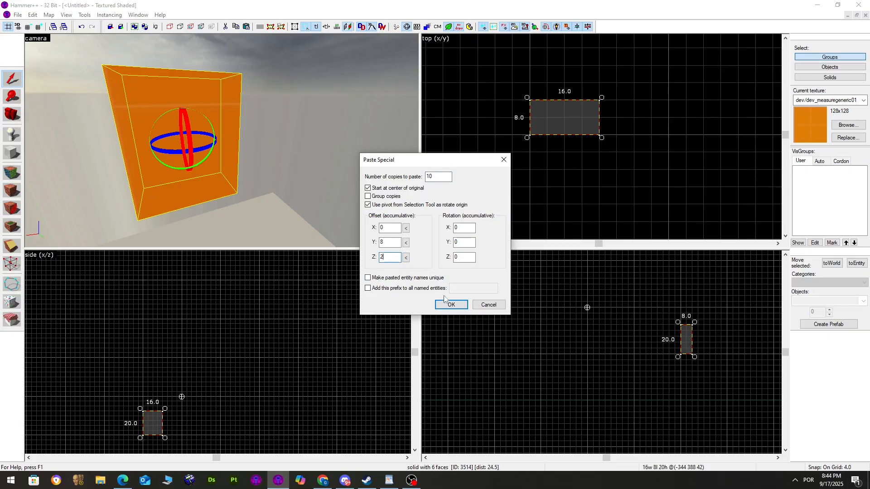
Paste ten stepped copies of the block as a staircase and bring the camera over them
{"action": "left_click", "coordinate": [458, 308]}
{"action": "key", "text": "z"}
{"action": "key", "text": "s"}
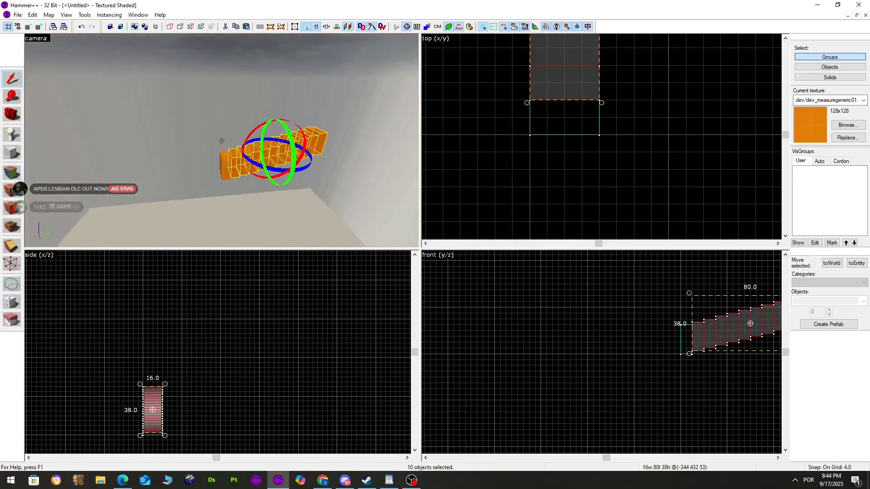
{"action": "key", "text": "w"}
Select the pasted stairs with a selection box in the 2D view
{"action": "left_click", "coordinate": [313, 148]}
{"action": "left_click", "coordinate": [352, 116]}
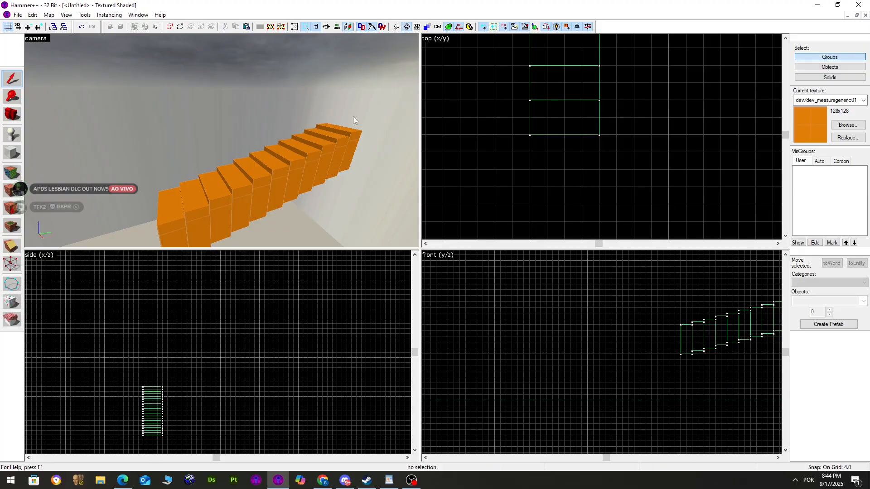
{"action": "left_click", "coordinate": [345, 137]}
{"action": "scroll", "coordinate": [527, 181], "scroll_direction": "down", "scroll_amount": 7}
{"action": "left_click_drag", "start_coordinate": [555, 186], "coordinate": [510, 74]}
{"action": "left_click", "coordinate": [567, 156]}
Delete the staircase and create an orange 32×32 block with the Block tool
{"action": "key", "text": "Delete"}
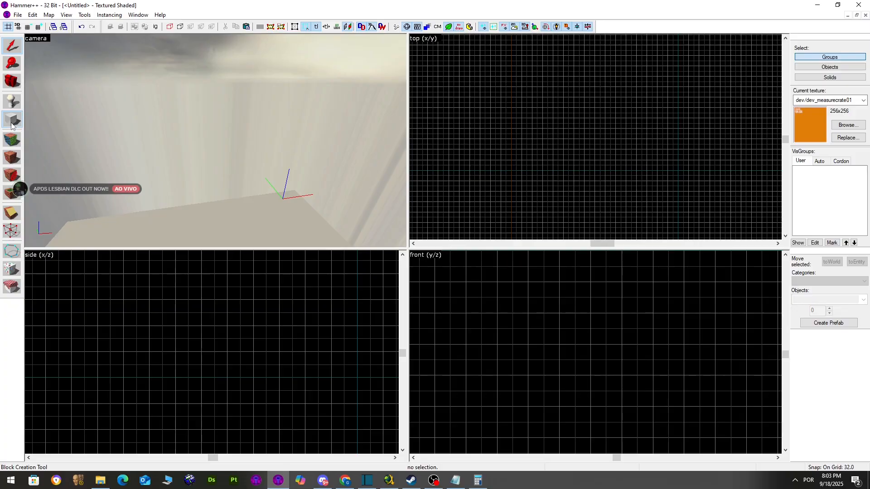
{"action": "key", "text": "shift+b"}
{"action": "scroll", "coordinate": [566, 156], "scroll_direction": "up", "scroll_amount": 3}
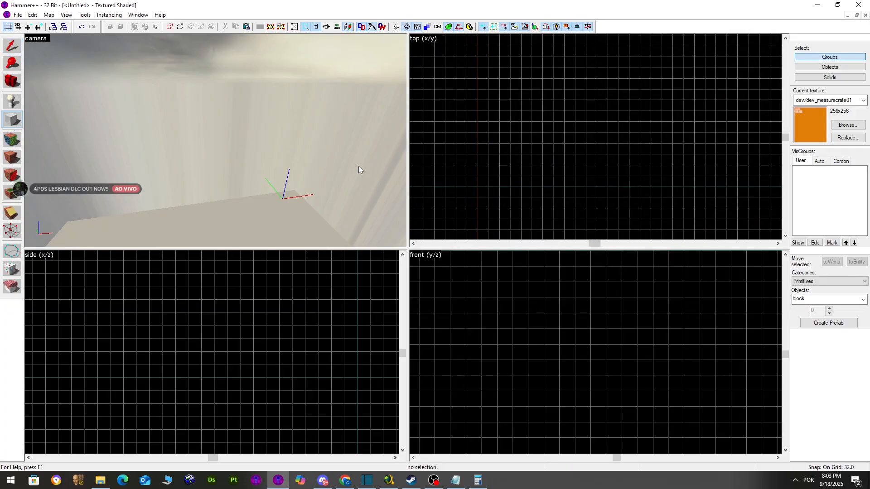
{"action": "mouse_move", "coordinate": [533, 149]}
{"action": "left_mouse_down"}
{"action": "mouse_move", "coordinate": [508, 139]}
{"action": "mouse_move", "coordinate": [518, 141]}
{"action": "left_mouse_up"}
{"action": "key", "text": "z"}
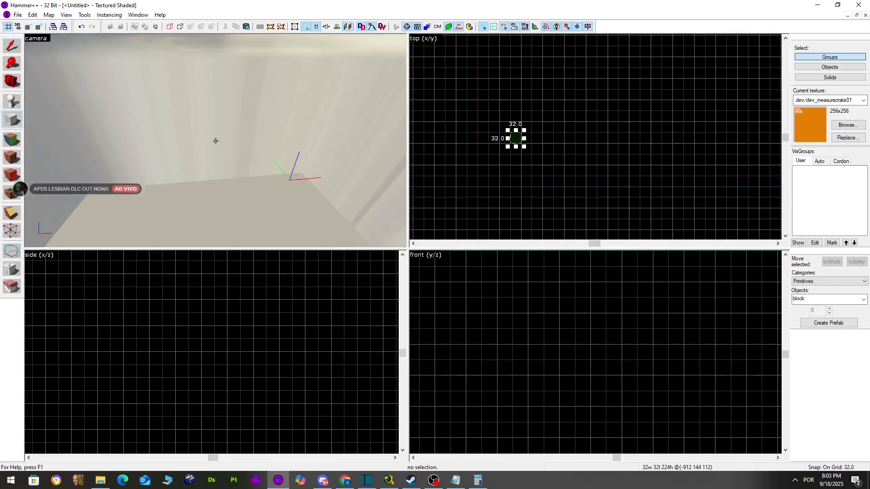
{"action": "key", "text": "w"}
{"action": "key", "text": "a"}
{"action": "key", "text": "z"}
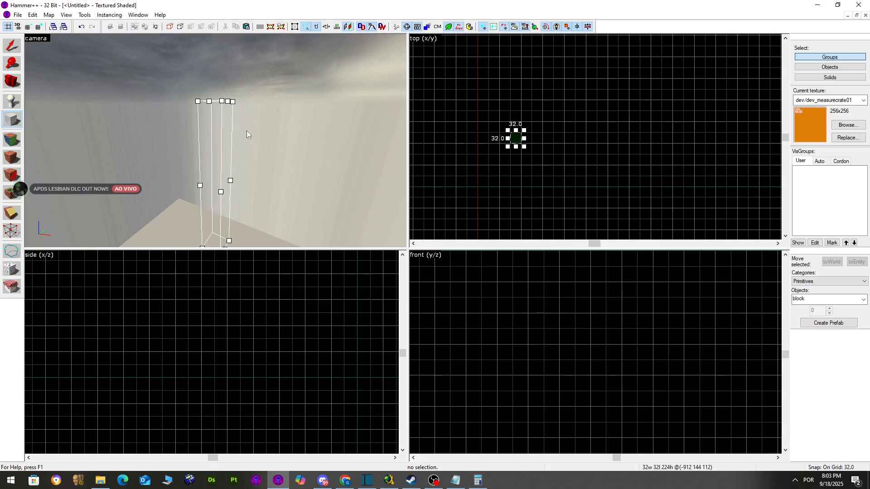
{"action": "key", "text": "Return"}
Shift-drag a copy of the 224-unit pillar into place beside the first one
{"action": "left_click", "coordinate": [9, 47]}
{"action": "scroll", "coordinate": [599, 85], "scroll_direction": "up", "scroll_amount": 4}
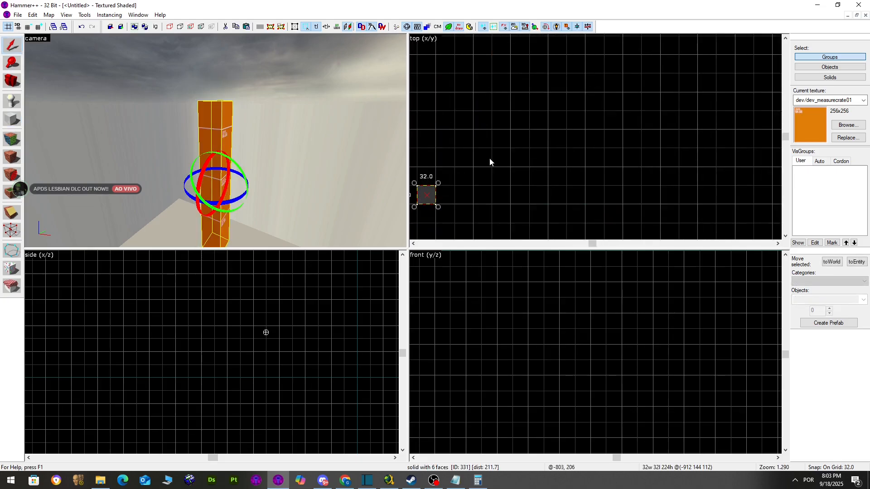
{"action": "scroll", "coordinate": [491, 157], "scroll_direction": "down", "scroll_amount": 2}
{"action": "left_click_drag", "start_coordinate": [454, 184], "coordinate": [531, 179]}
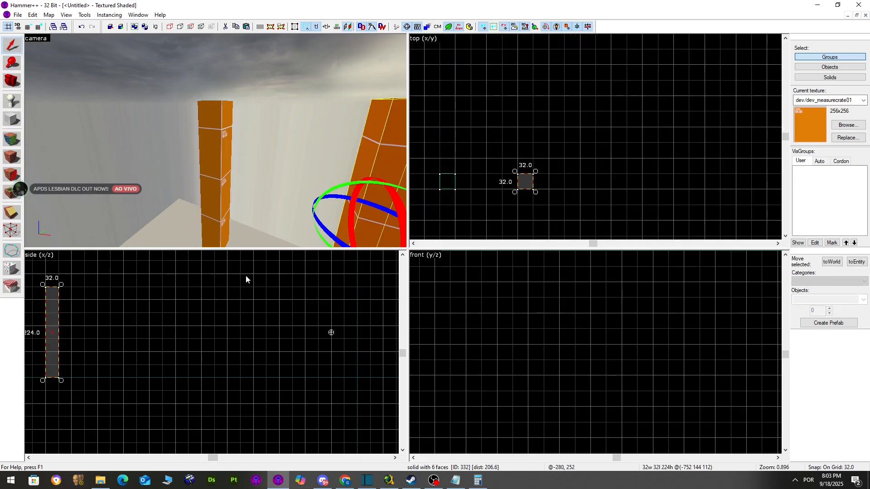
{"action": "scroll", "coordinate": [250, 300], "scroll_direction": "down", "scroll_amount": 3}
{"action": "scroll", "coordinate": [135, 307], "scroll_direction": "up", "scroll_amount": 4}
{"action": "left_click_drag", "start_coordinate": [136, 304], "coordinate": [119, 398]}
{"action": "left_click", "coordinate": [87, 403]}
Tie the two pillars and top and bottom beams into one func_detail
{"action": "key", "text": "Escape"}
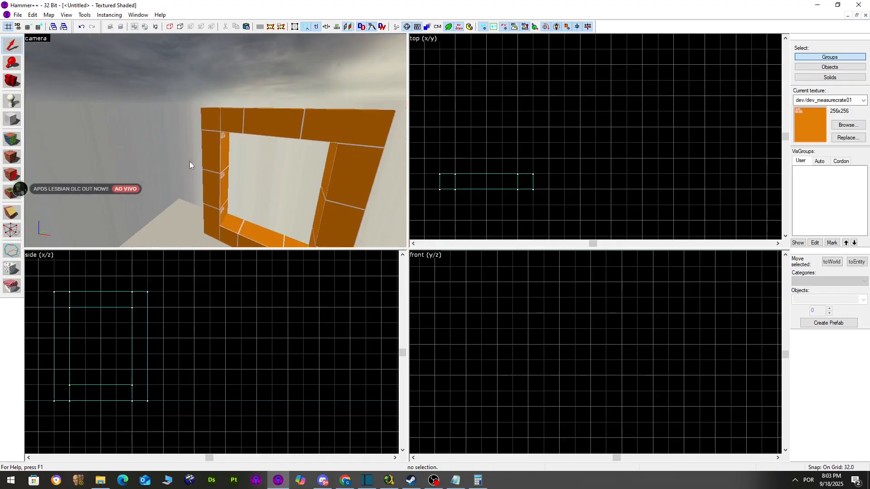
{"action": "left_click", "coordinate": [212, 151]}
{"action": "left_click", "coordinate": [227, 126], "text": "ctrl"}
{"action": "left_click", "coordinate": [310, 168], "text": "ctrl"}
{"action": "left_click", "coordinate": [278, 215], "text": "ctrl"}
{"action": "key", "text": "ctrl+t"}
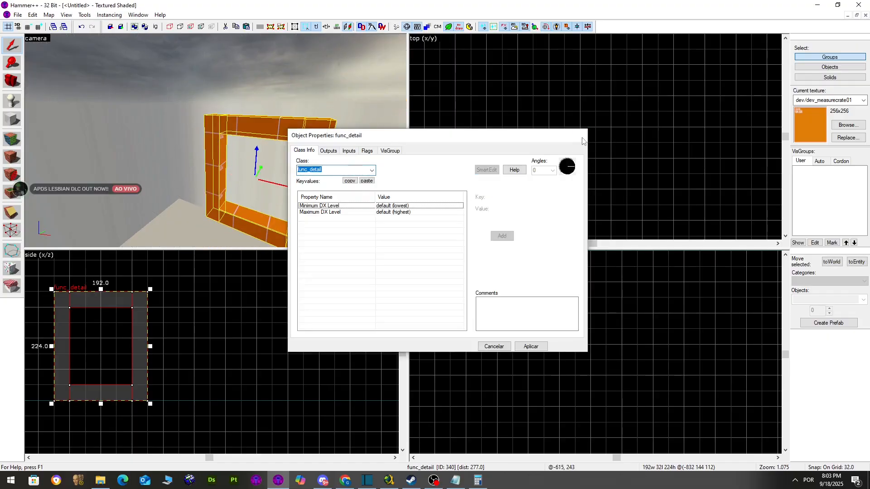
{"action": "left_click", "coordinate": [580, 136]}
Shift-drag a copy of the func_detail frame to the right and rotate it 15°
{"action": "key", "text": "Escape"}
{"action": "left_click", "coordinate": [216, 119]}
{"action": "key", "text": "Escape"}
{"action": "left_click", "coordinate": [295, 125]}
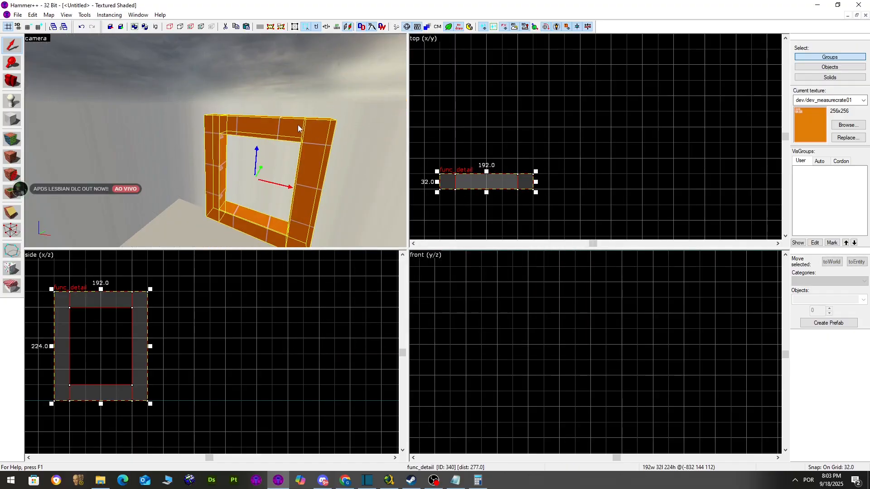
{"action": "scroll", "coordinate": [469, 145], "scroll_direction": "down", "scroll_amount": 4}
{"action": "left_click_drag", "start_coordinate": [488, 161], "coordinate": [545, 140], "text": "shift"}
{"action": "left_click", "coordinate": [534, 154]}
Delete the rotated frame copy, leaving only the original frame
{"action": "key", "text": "z"}
{"action": "key", "text": "s"}
{"action": "key", "text": "z"}
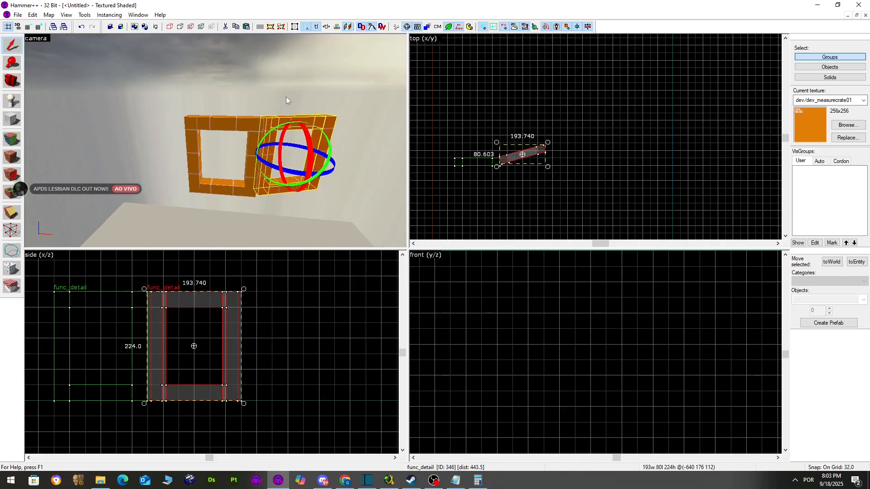
{"action": "key", "text": "Escape"}
{"action": "left_click", "coordinate": [258, 125]}
{"action": "left_click", "coordinate": [270, 68]}
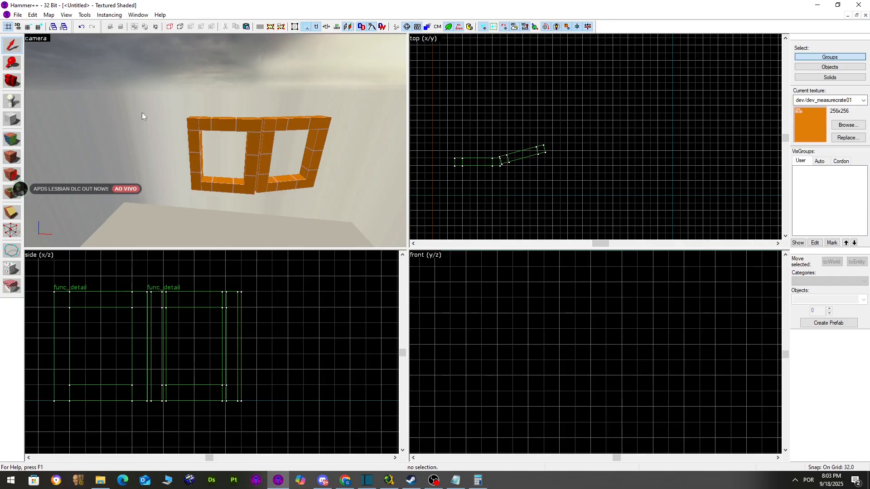
{"action": "left_click", "coordinate": [262, 136]}
{"action": "key", "text": "Delete"}
{"action": "left_click", "coordinate": [190, 157]}
{"action": "left_click", "coordinate": [193, 64]}
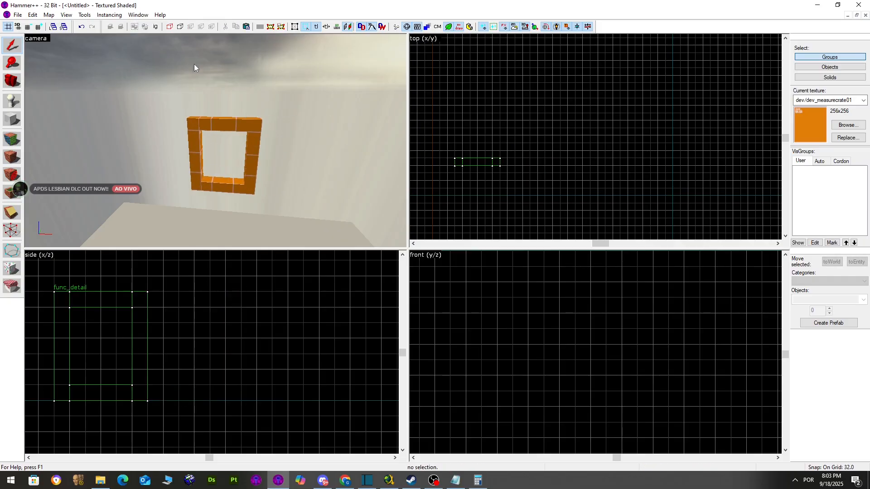
Select the orange frame and check its object properties
{"action": "key", "text": "z"}
{"action": "key", "text": "w"}
{"action": "key", "text": "z"}
{"action": "left_click", "coordinate": [202, 201]}
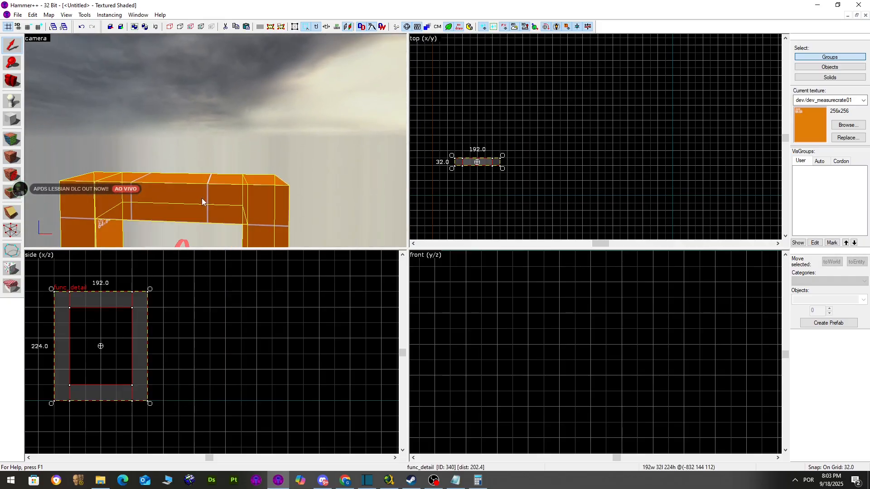
{"action": "scroll", "coordinate": [461, 151], "scroll_direction": "down", "scroll_amount": 2}
{"action": "scroll", "coordinate": [497, 149], "scroll_direction": "down", "scroll_amount": 2}
{"action": "scroll", "coordinate": [480, 152], "scroll_direction": "up", "scroll_amount": 2}
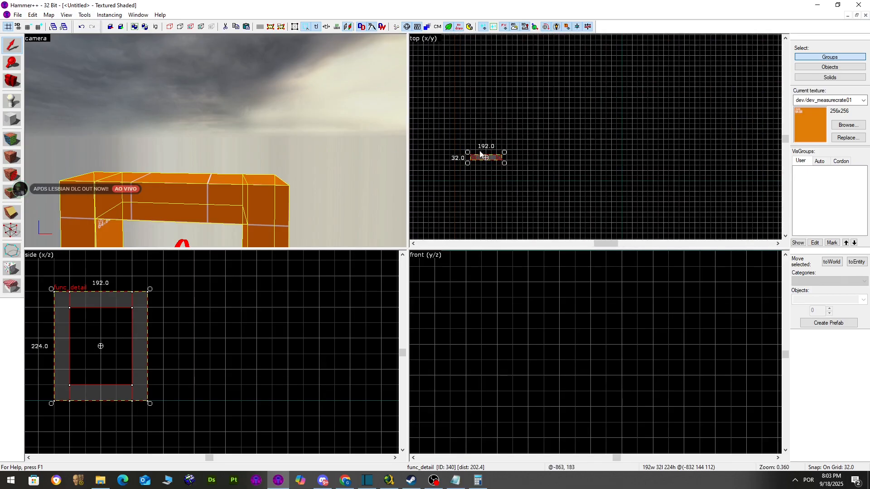
{"action": "double_click", "coordinate": [238, 194]}
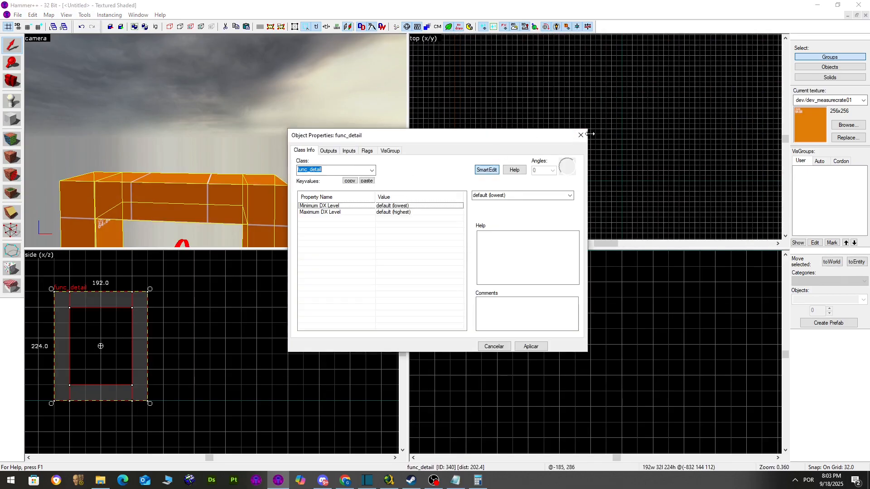
{"action": "left_click", "coordinate": [579, 135]}
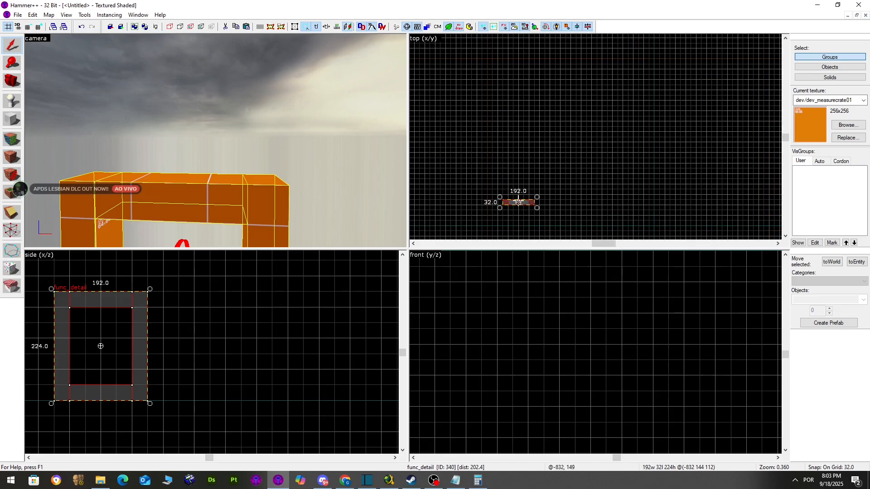
Rotate the frame by 15 degrees in the 2D view
{"action": "scroll", "coordinate": [558, 152], "scroll_direction": "down", "scroll_amount": 2}
{"action": "scroll", "coordinate": [536, 97], "scroll_direction": "up", "scroll_amount": 1}
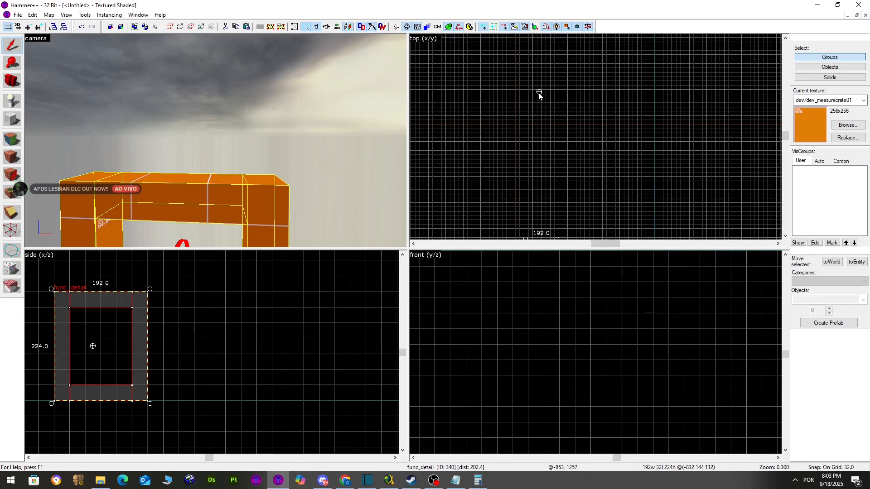
{"action": "scroll", "coordinate": [559, 150], "scroll_direction": "down", "scroll_amount": 1}
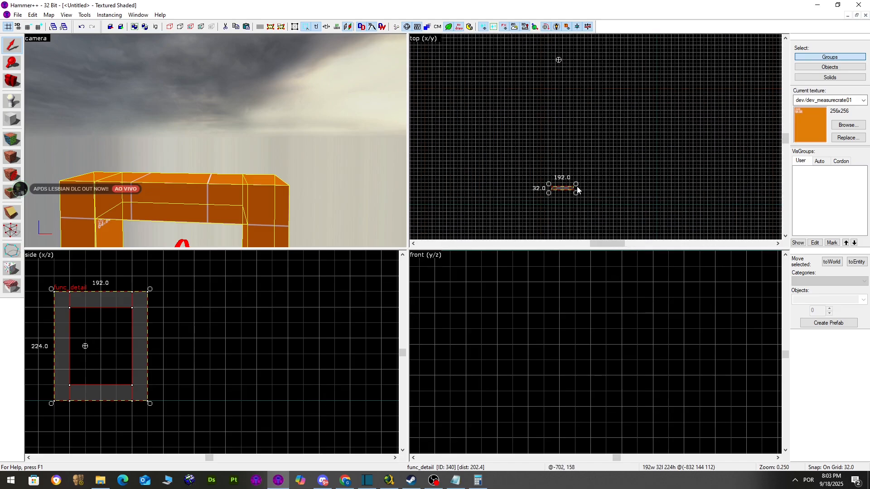
{"action": "left_click_drag", "start_coordinate": [577, 191], "coordinate": [564, 211]}
{"action": "key", "text": "w"}
{"action": "key", "text": "a"}
Cancel the Paste Special options without pasting, then adjust the frame's rotation angle
{"action": "left_click", "coordinate": [32, 15]}
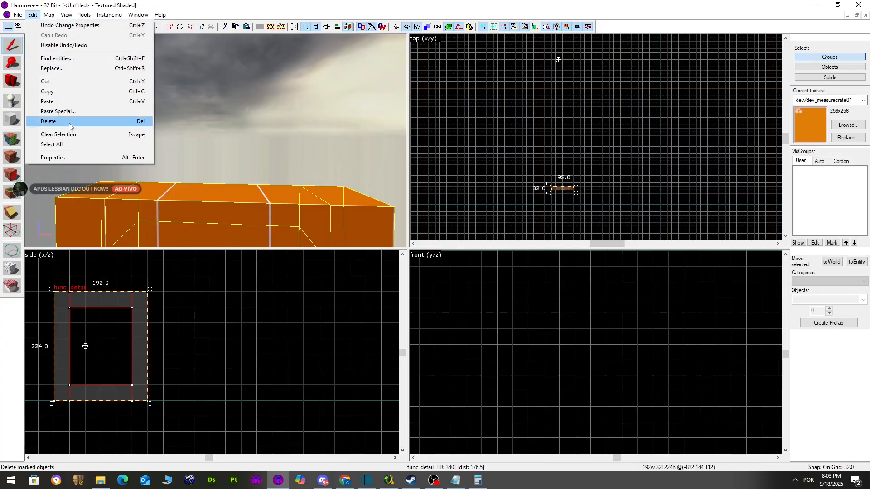
{"action": "left_click", "coordinate": [58, 112]}
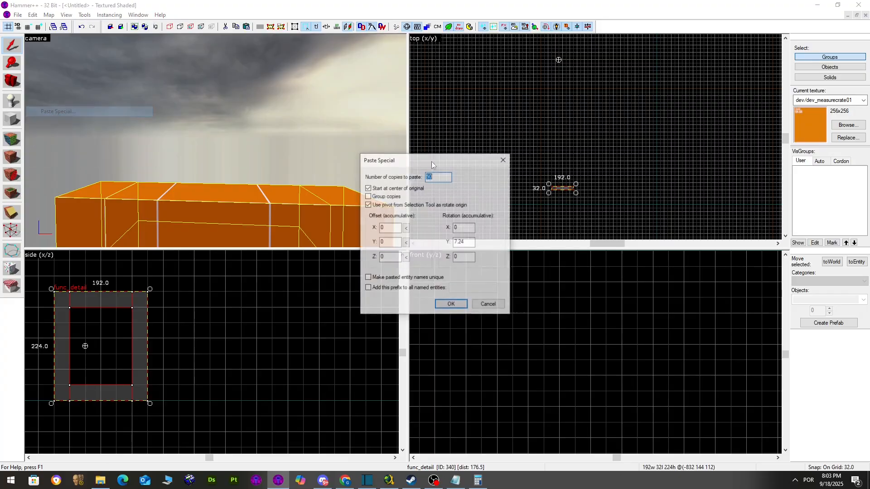
{"action": "left_click", "coordinate": [503, 159]}
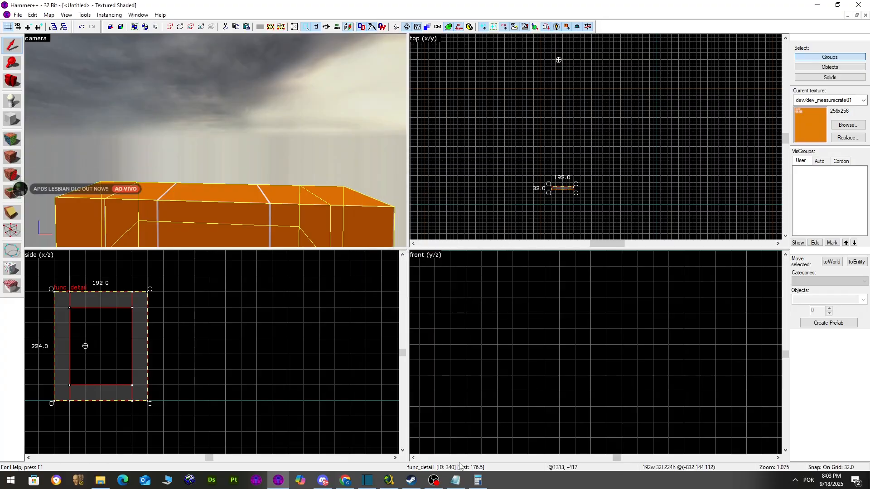
{"action": "scroll", "coordinate": [576, 193], "scroll_direction": "up", "scroll_amount": 8}
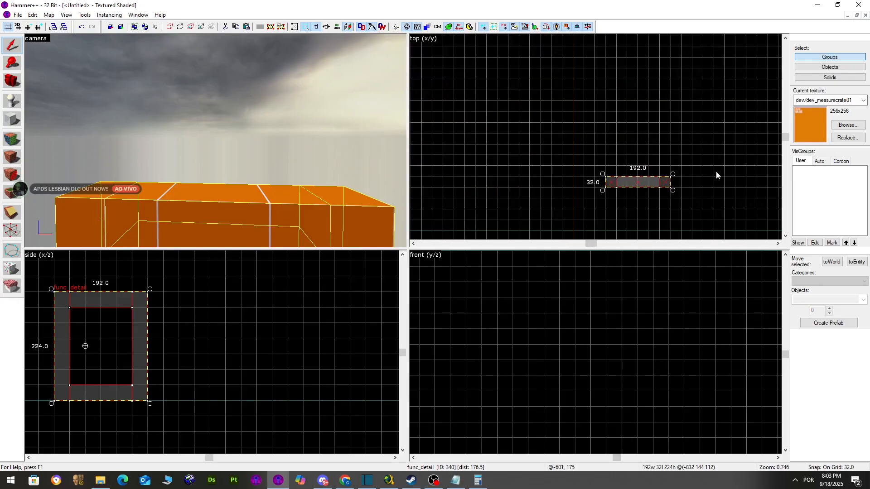
{"action": "scroll", "coordinate": [684, 190], "scroll_direction": "up", "scroll_amount": 4}
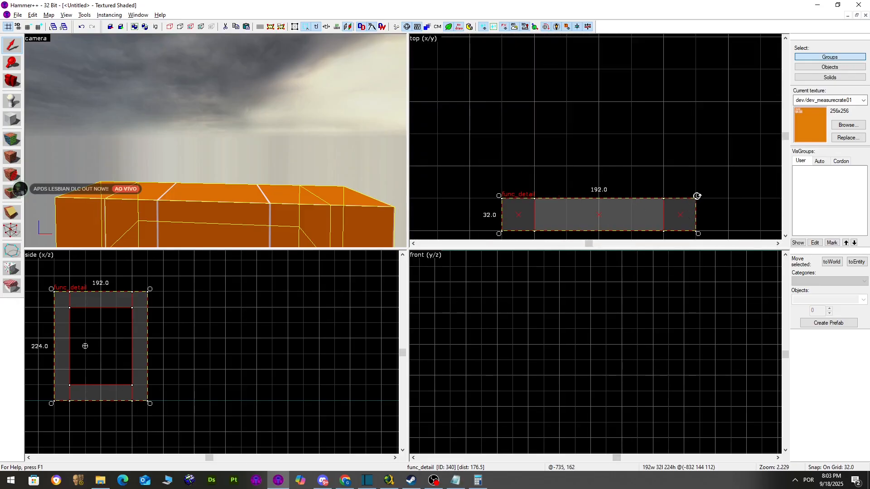
{"action": "mouse_move", "coordinate": [697, 196]}
{"action": "left_mouse_down"}
{"action": "mouse_move", "coordinate": [509, 205]}
{"action": "mouse_move", "coordinate": [676, 203]}
{"action": "mouse_move", "coordinate": [574, 219]}
{"action": "mouse_move", "coordinate": [512, 217]}
{"action": "mouse_move", "coordinate": [655, 207]}
{"action": "mouse_move", "coordinate": [646, 210]}
{"action": "left_mouse_up"}
{"action": "scroll", "coordinate": [530, 207], "scroll_direction": "down", "scroll_amount": 2}
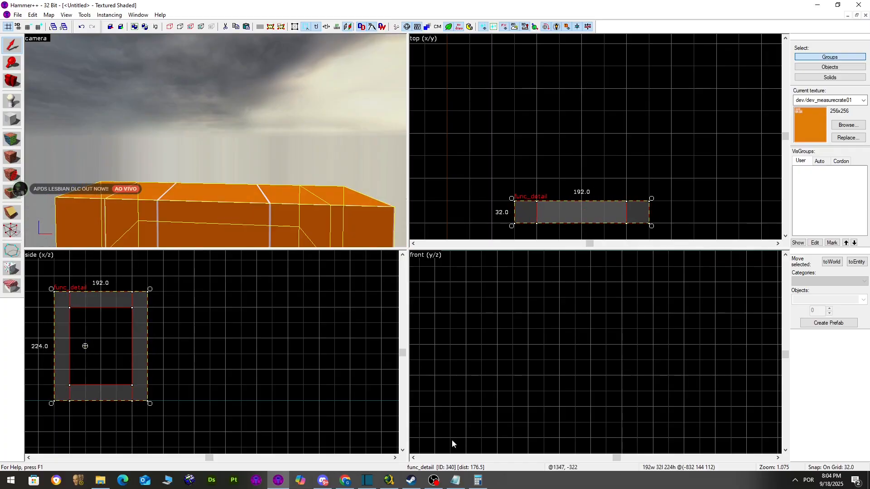
Move the Notepad angle notes to the lower right to uncover the top view
{"action": "left_click", "coordinate": [455, 483]}
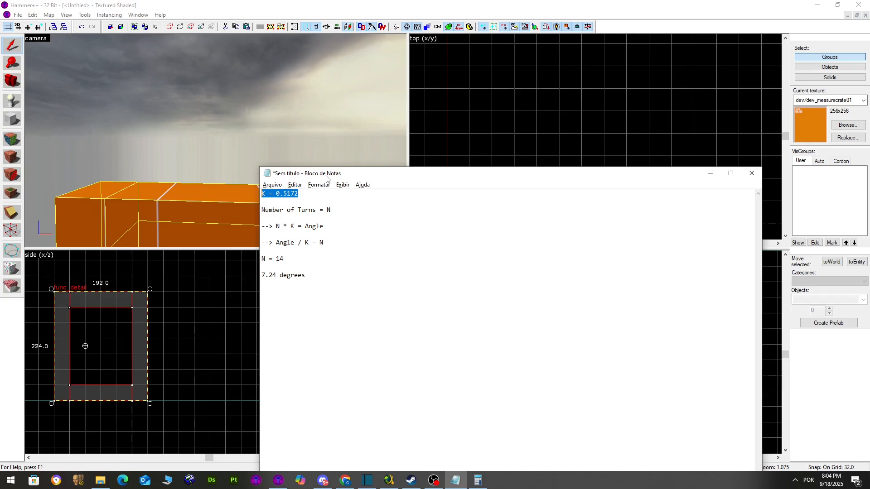
{"action": "left_click_drag", "start_coordinate": [326, 178], "coordinate": [621, 279]}
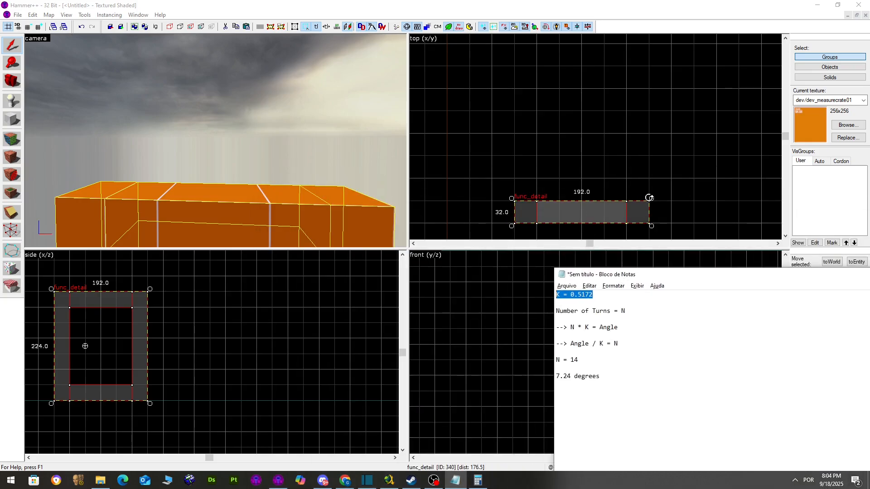
{"action": "left_click", "coordinate": [662, 199]}
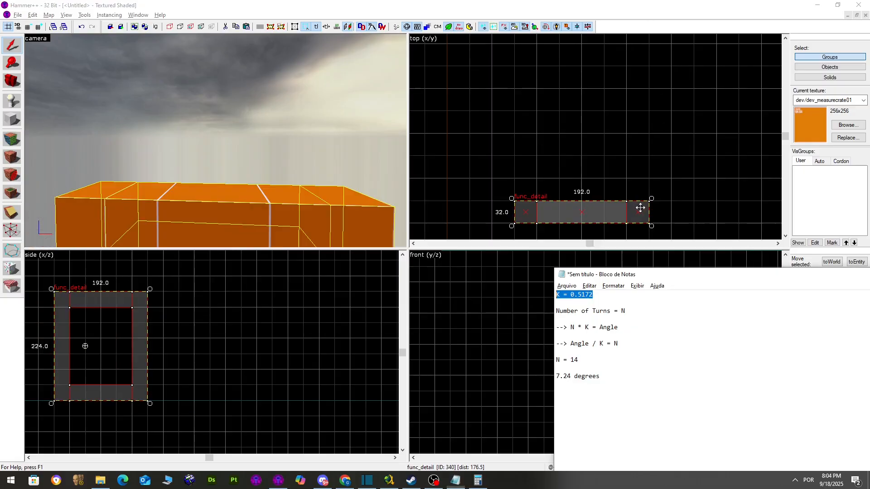
Delete the old N = 14 and 7.24 degrees lines from the notes
{"action": "key", "text": "alt+Tab"}
{"action": "left_click", "coordinate": [614, 329]}
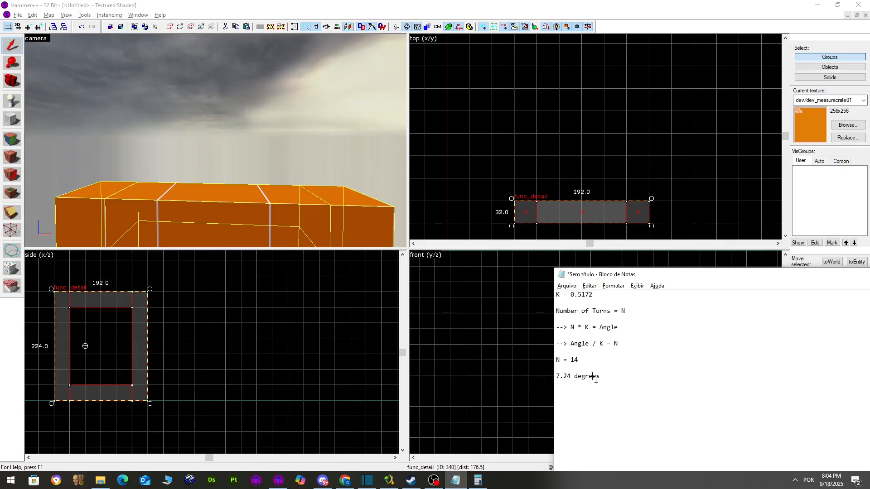
{"action": "left_click_drag", "start_coordinate": [578, 373], "coordinate": [550, 357]}
{"action": "key", "text": "BackSpace"}
{"action": "key", "text": "alt+Tab"}
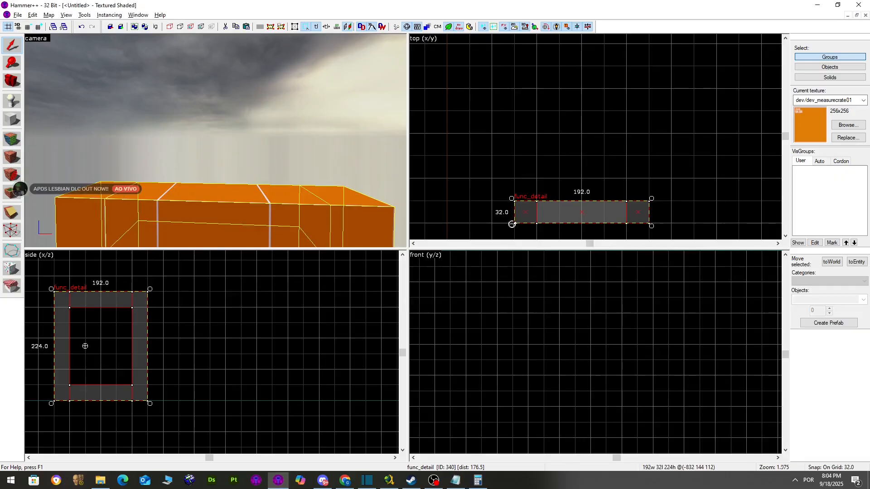
{"action": "scroll", "coordinate": [657, 201], "scroll_direction": "down", "scroll_amount": 2}
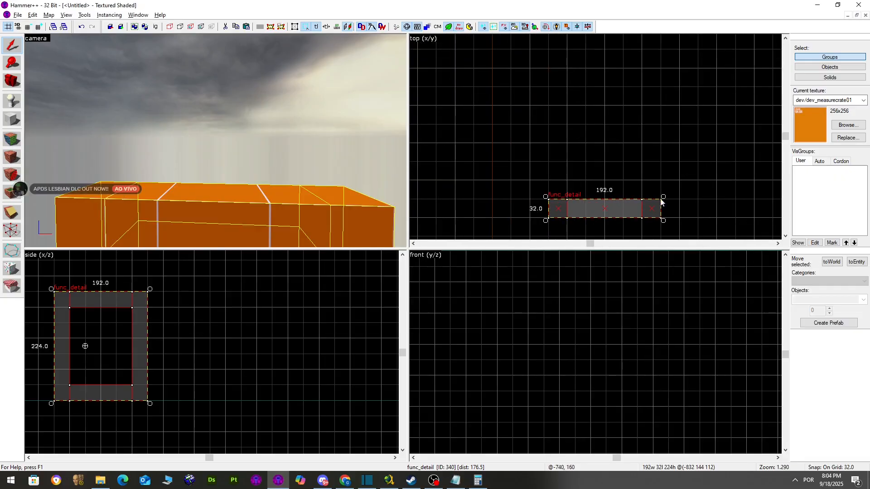
{"action": "scroll", "coordinate": [583, 175], "scroll_direction": "down", "scroll_amount": 10}
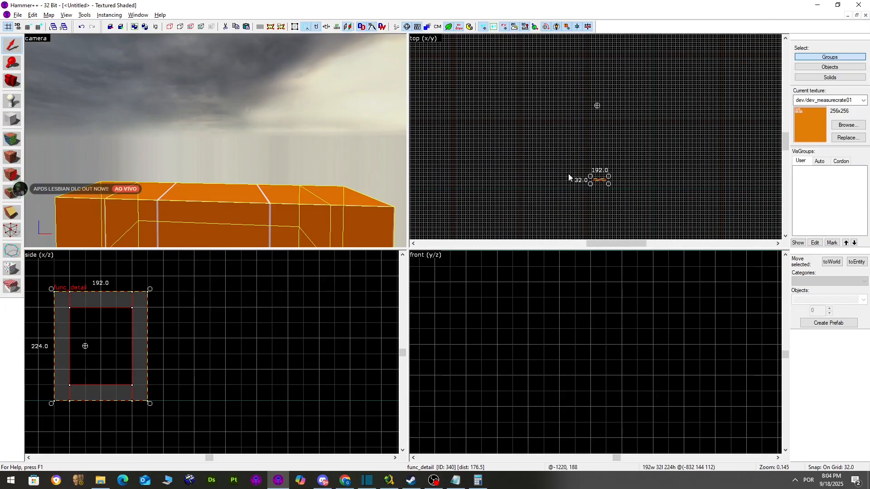
{"action": "scroll", "coordinate": [625, 154], "scroll_direction": "up", "scroll_amount": 12}
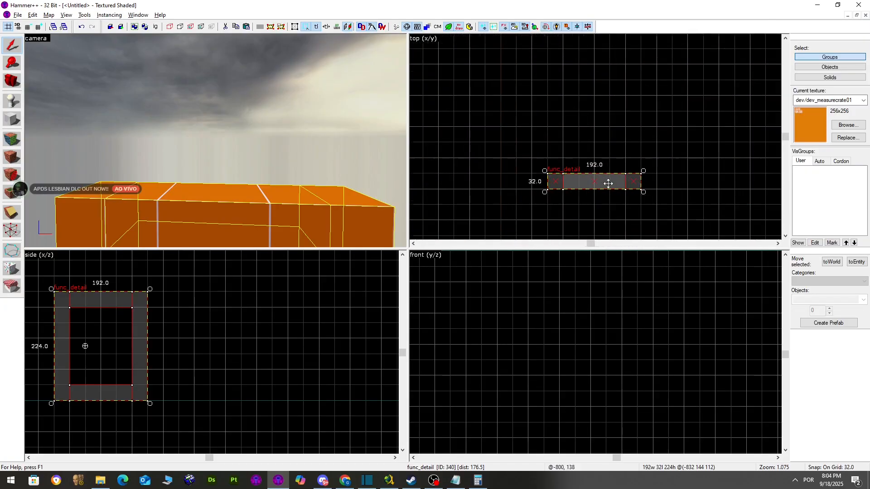
{"action": "left_click", "coordinate": [661, 165]}
{"action": "key", "text": "ctrl+z"}
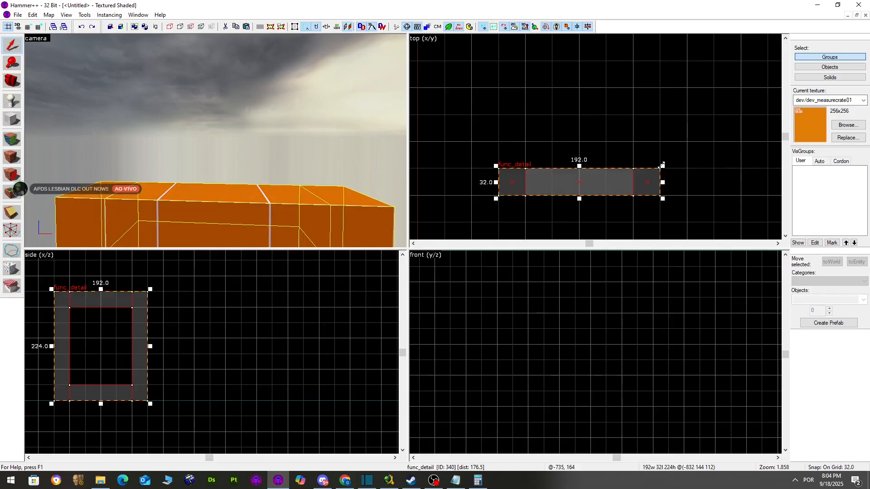
{"action": "scroll", "coordinate": [656, 169], "scroll_direction": "down", "scroll_amount": 12}
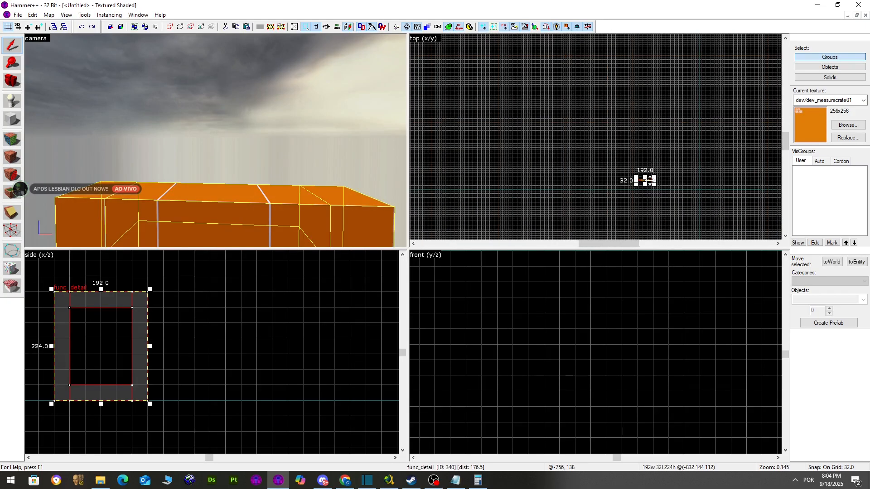
{"action": "left_click", "coordinate": [648, 180]}
{"action": "scroll", "coordinate": [647, 180], "scroll_direction": "up", "scroll_amount": 6}
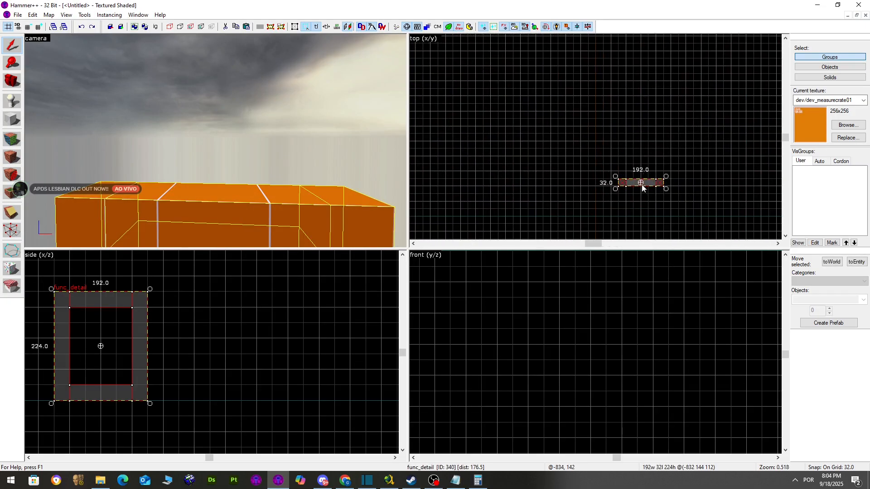
{"action": "scroll", "coordinate": [634, 226], "scroll_direction": "down", "scroll_amount": 6}
{"action": "scroll", "coordinate": [630, 137], "scroll_direction": "up", "scroll_amount": 4}
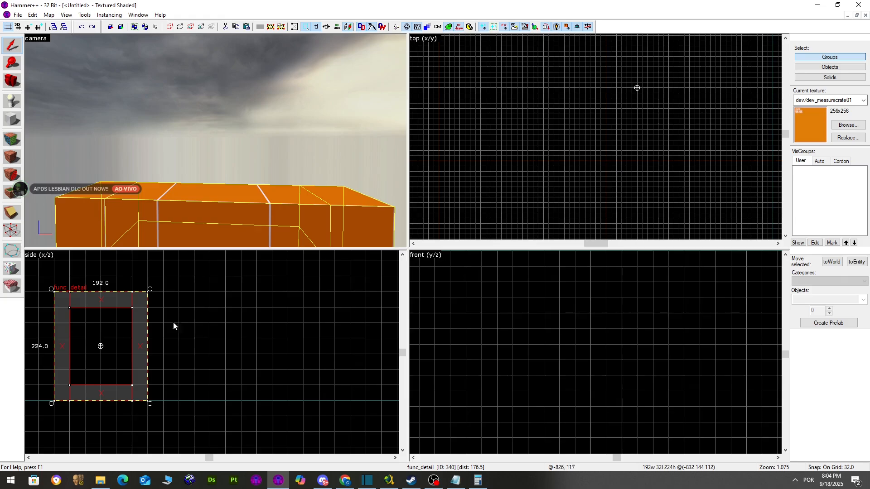
{"action": "scroll", "coordinate": [521, 140], "scroll_direction": "down", "scroll_amount": 7}
{"action": "scroll", "coordinate": [533, 172], "scroll_direction": "up", "scroll_amount": 7}
{"action": "scroll", "coordinate": [580, 144], "scroll_direction": "down", "scroll_amount": 3}
{"action": "scroll", "coordinate": [588, 191], "scroll_direction": "up", "scroll_amount": 8}
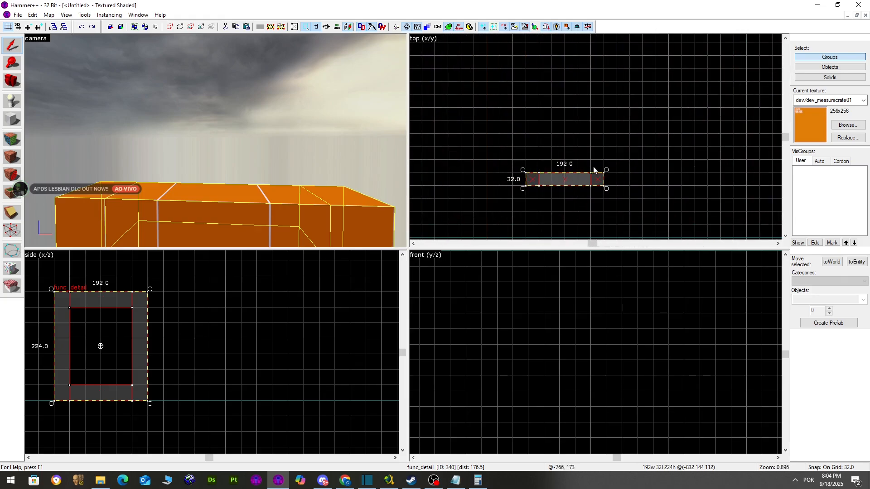
{"action": "left_click_drag", "start_coordinate": [606, 169], "coordinate": [526, 187]}
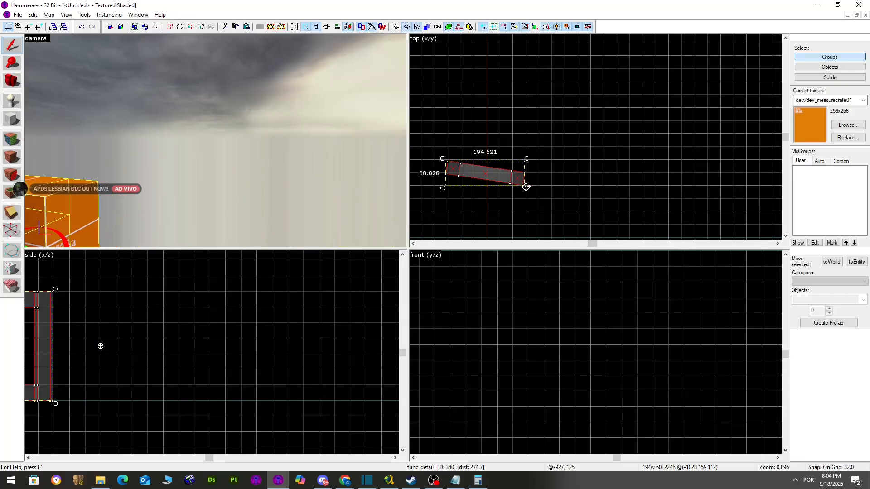
{"action": "key", "text": "ctrl+z"}
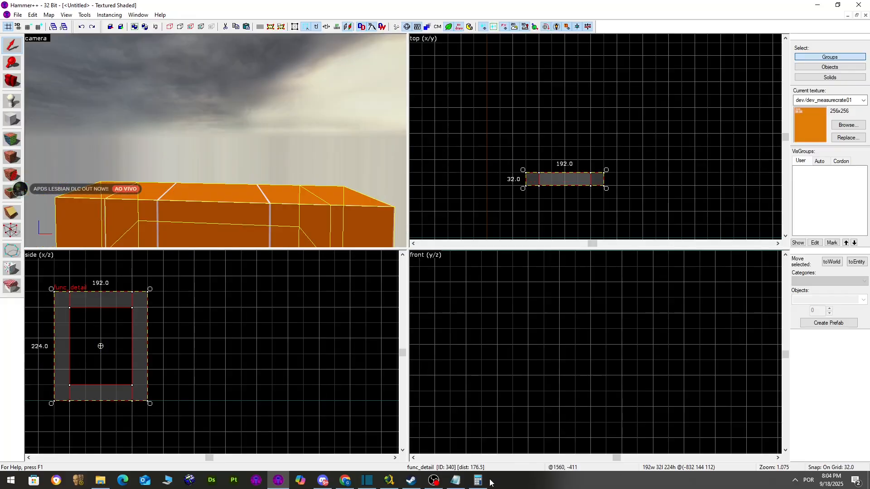
{"action": "left_click", "coordinate": [488, 482]}
Arrange the Calculator and Notepad windows so both are visible
{"action": "left_click", "coordinate": [487, 484]}
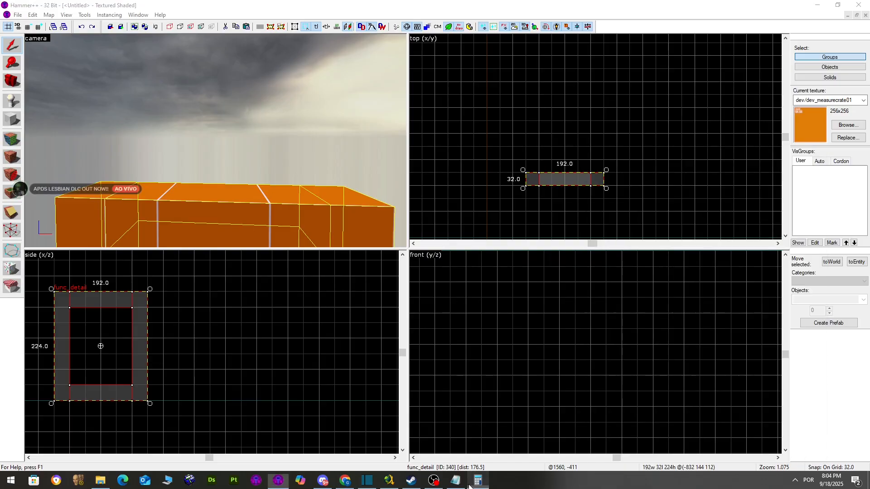
{"action": "left_click", "coordinate": [483, 483]}
{"action": "left_click", "coordinate": [458, 482]}
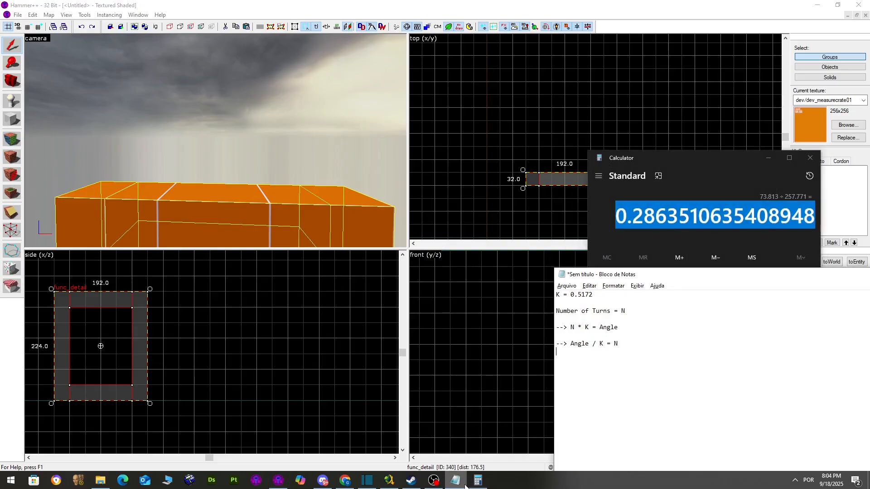
{"action": "left_click", "coordinate": [802, 167]}
{"action": "left_click_drag", "start_coordinate": [728, 157], "coordinate": [391, 124]}
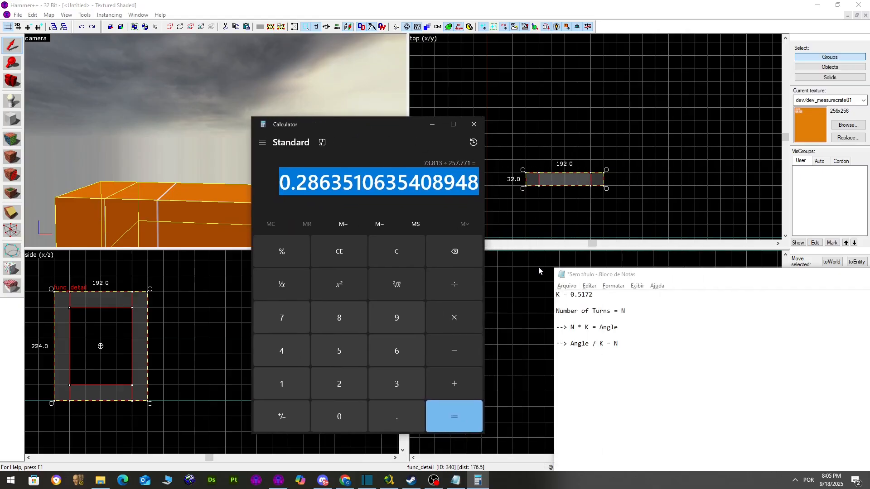
{"action": "left_click", "coordinate": [602, 369]}
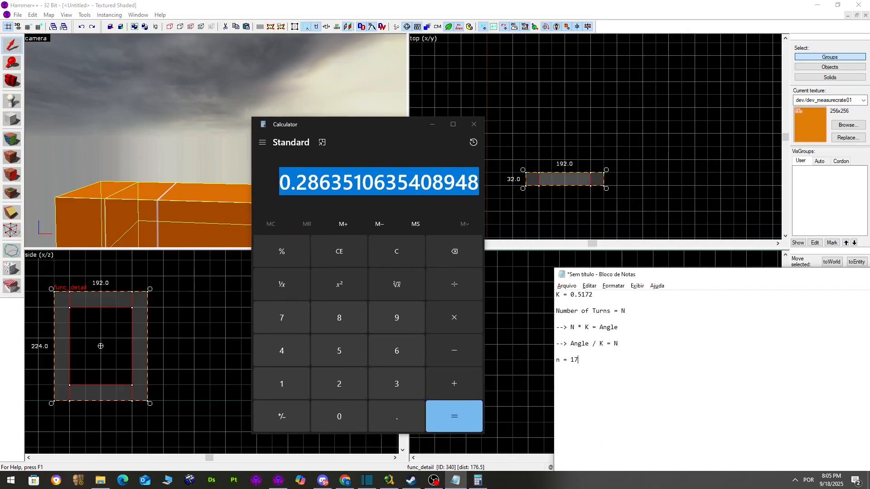
Multiply 17 by 0.5172 to get 8.7924 and select the result
{"action": "left_click", "coordinate": [284, 384]}
{"action": "left_click", "coordinate": [290, 303]}
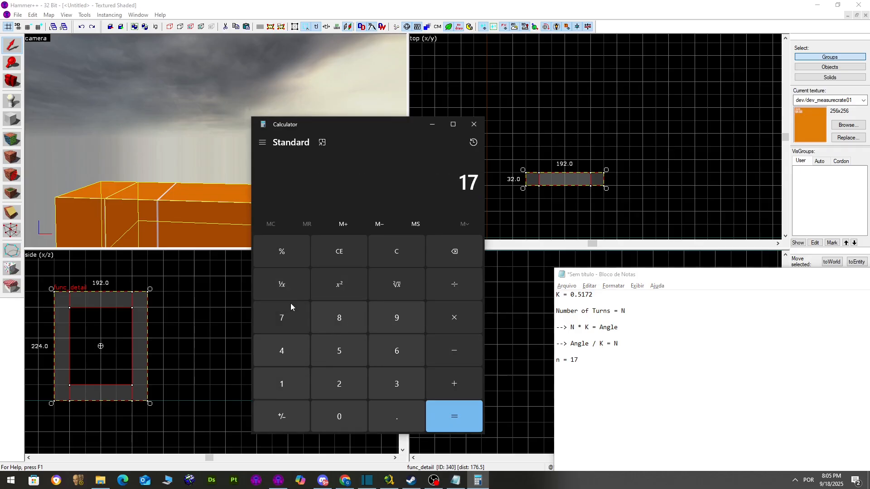
{"action": "left_click", "coordinate": [479, 316]}
{"action": "type", "text": "0.5"}
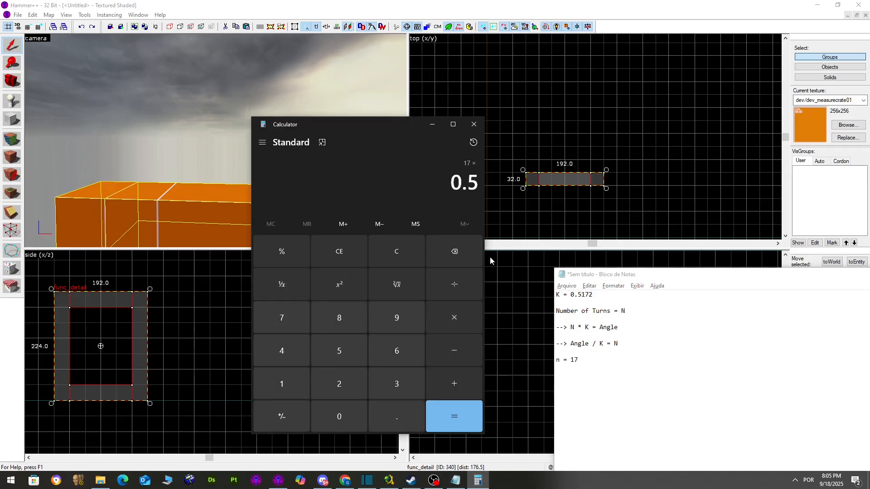
{"action": "type", "text": "172"}
{"action": "key", "text": "Return"}
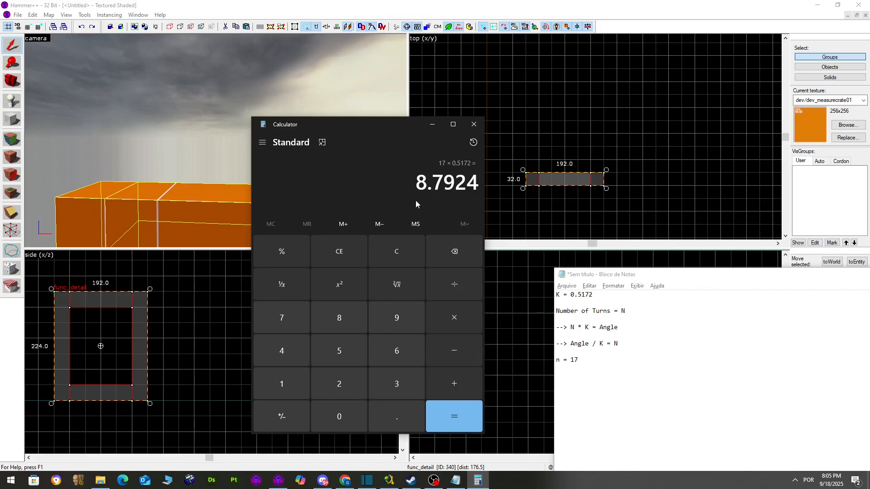
{"action": "left_click_drag", "start_coordinate": [415, 181], "coordinate": [474, 190]}
{"action": "key", "text": "ctrl+c"}
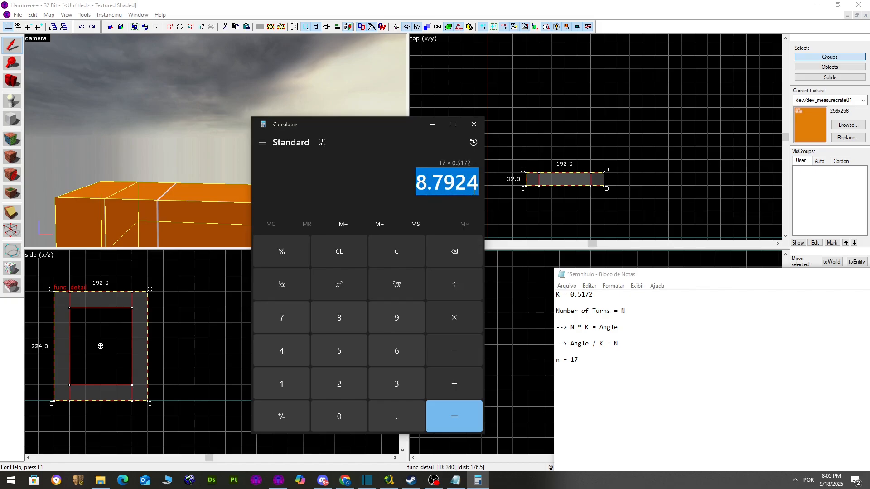
Divide 360 by 8.7924, giving about 40.94 copies
{"action": "type", "text": "35"}
{"action": "left_click", "coordinate": [453, 252]}
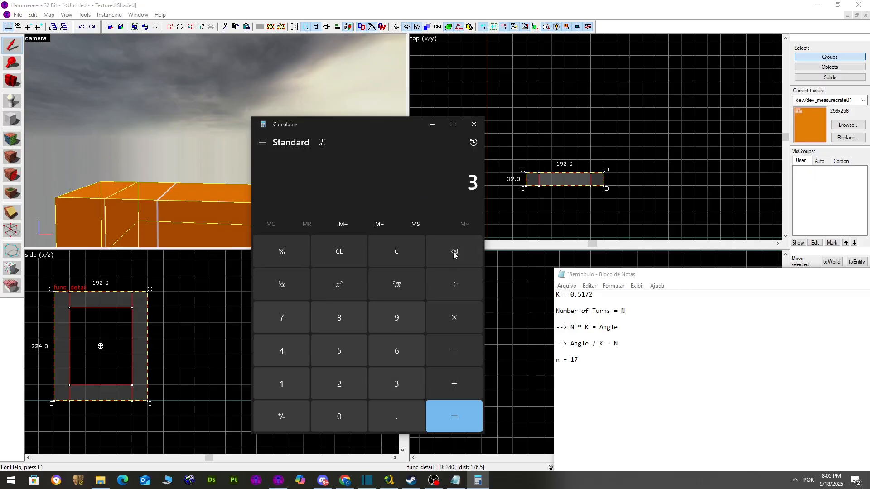
{"action": "type", "text": "65"}
{"action": "left_click", "coordinate": [453, 251]}
{"action": "type", "text": "0"}
{"action": "key", "text": "slash"}
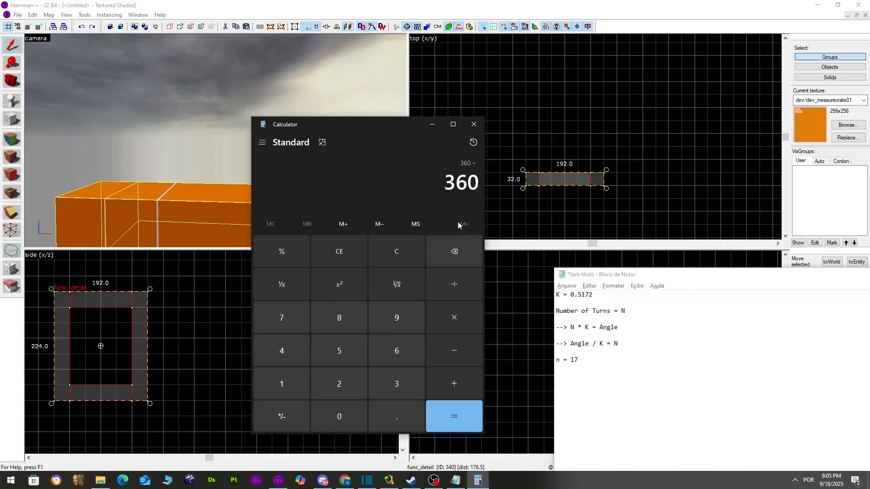
{"action": "key", "text": "ctrl+v"}
{"action": "key", "text": "Return"}
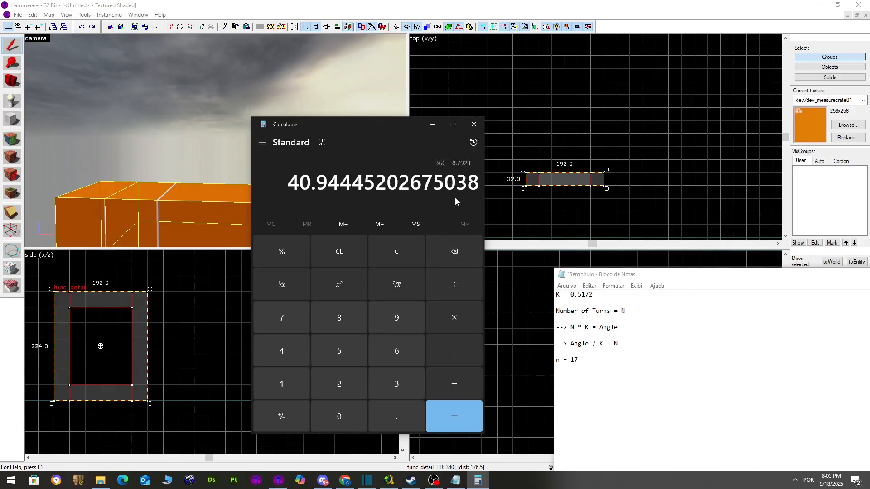
Minimize the calculator and bring Hammer++ back to the front
{"action": "left_click", "coordinate": [440, 124]}
{"action": "left_click", "coordinate": [156, 93]}
{"action": "scroll", "coordinate": [156, 93], "scroll_direction": "down", "scroll_amount": 3}
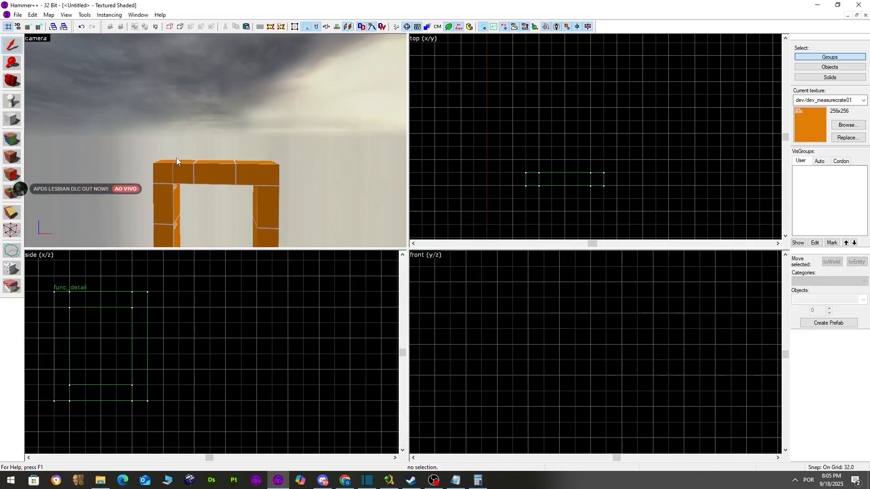
Paste 41 copies of the frame rotated 8.7924° each, then undo it
{"action": "left_click", "coordinate": [177, 164]}
{"action": "left_click", "coordinate": [33, 15]}
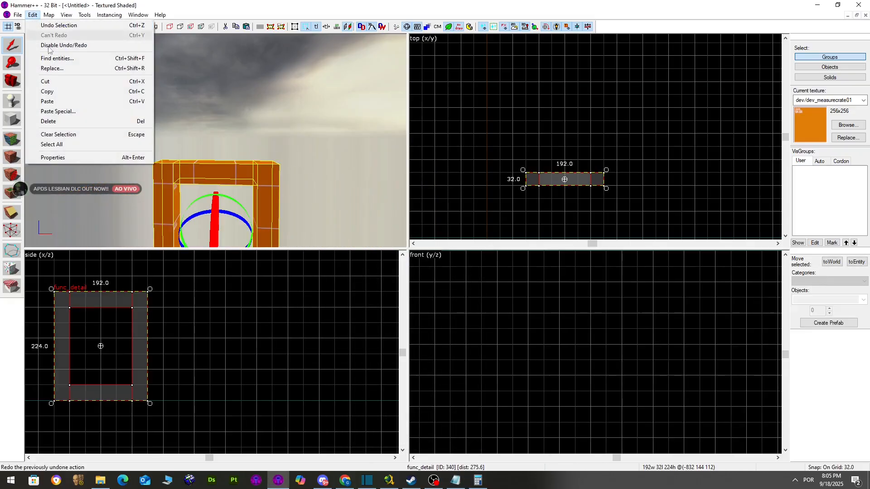
{"action": "left_click", "coordinate": [58, 111]}
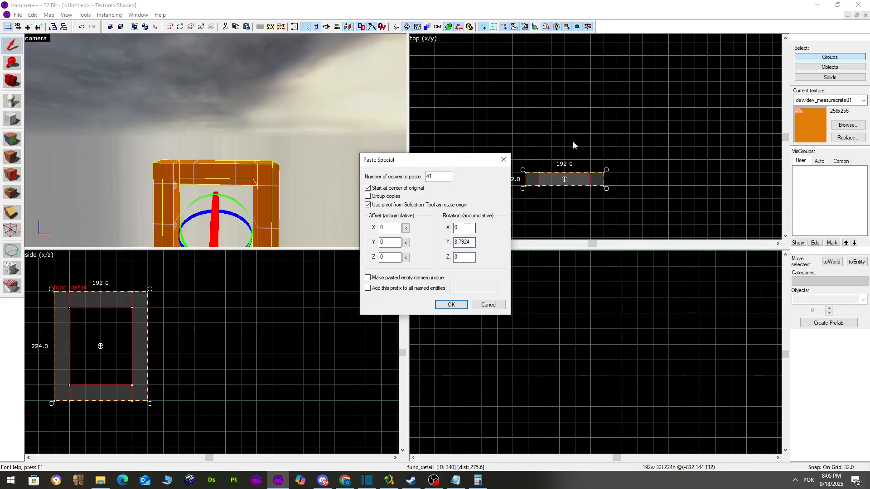
{"action": "left_click", "coordinate": [458, 305]}
{"action": "scroll", "coordinate": [557, 164], "scroll_direction": "down", "scroll_amount": 3}
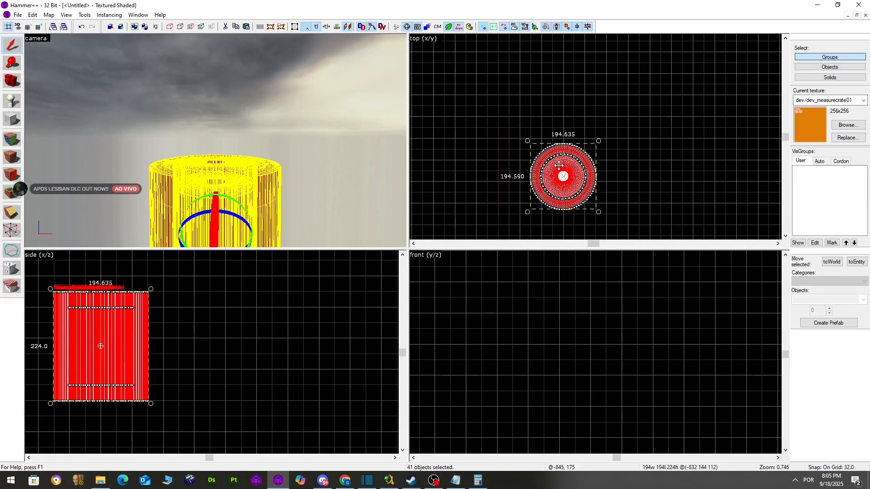
{"action": "key", "text": "ctrl+z"}
Move the rotation pivot well above the frame and rotate it about 15°
{"action": "scroll", "coordinate": [554, 181], "scroll_direction": "down", "scroll_amount": 1}
{"action": "scroll", "coordinate": [625, 103], "scroll_direction": "down", "scroll_amount": 3}
{"action": "mouse_move", "coordinate": [579, 184]}
{"action": "left_mouse_down"}
{"action": "mouse_move", "coordinate": [625, 104]}
{"action": "mouse_move", "coordinate": [602, 93]}
{"action": "mouse_move", "coordinate": [606, 60]}
{"action": "left_mouse_up"}
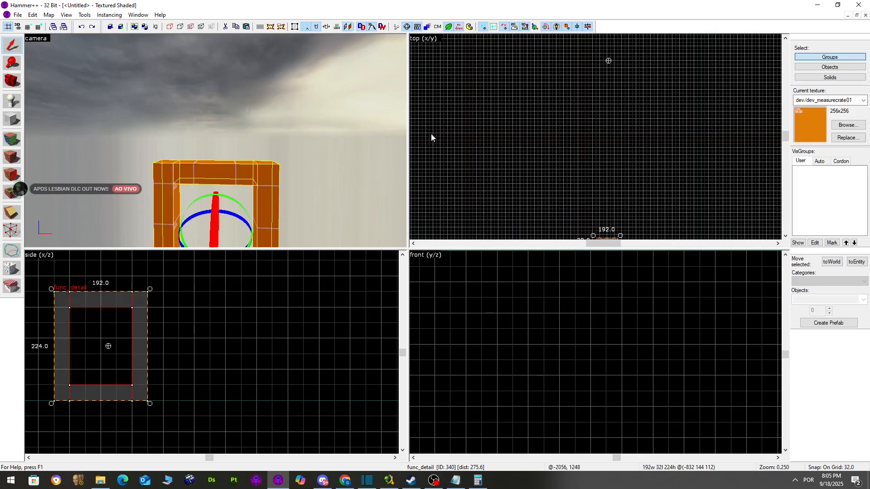
{"action": "scroll", "coordinate": [109, 346], "scroll_direction": "up", "scroll_amount": 3}
{"action": "scroll", "coordinate": [541, 128], "scroll_direction": "down", "scroll_amount": 4}
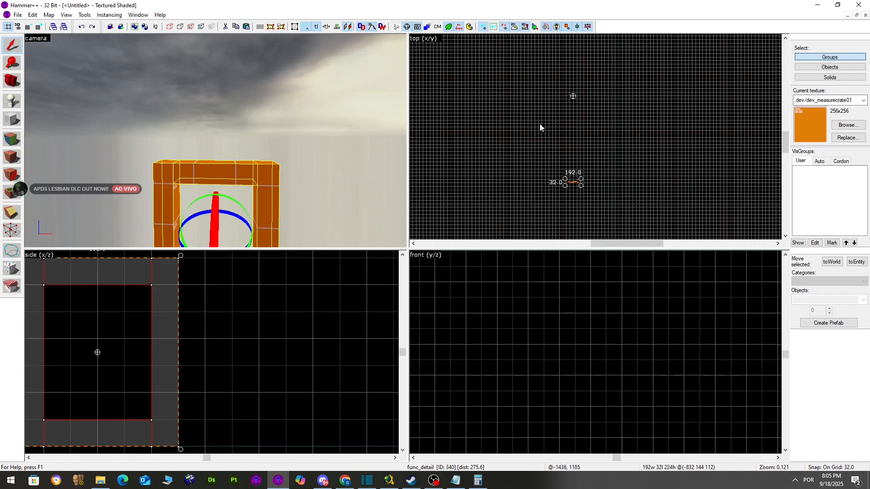
{"action": "scroll", "coordinate": [539, 193], "scroll_direction": "up", "scroll_amount": 10}
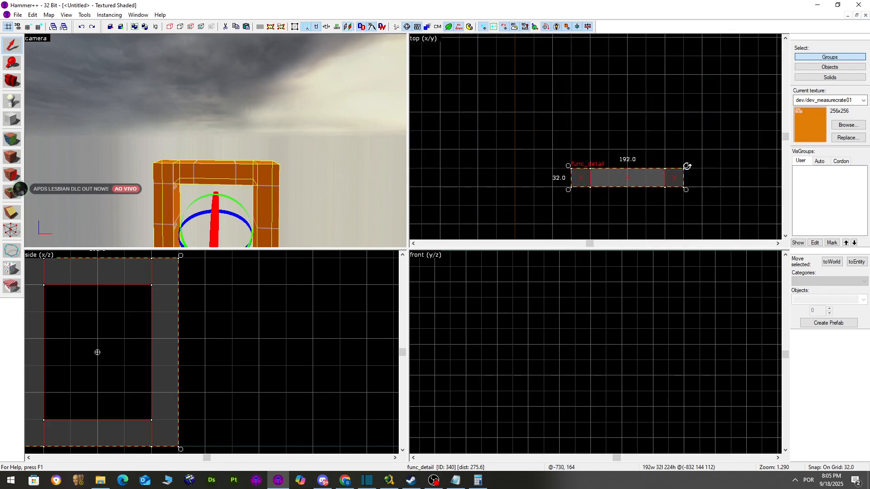
{"action": "mouse_move", "coordinate": [677, 177]}
{"action": "left_mouse_down"}
{"action": "mouse_move", "coordinate": [573, 184]}
{"action": "mouse_move", "coordinate": [533, 204]}
{"action": "mouse_move", "coordinate": [682, 175]}
{"action": "left_mouse_up"}
In Calculator, compute 15 × 0.5172 = 7.758 and divide 360 by it
{"action": "left_click", "coordinate": [456, 480]}
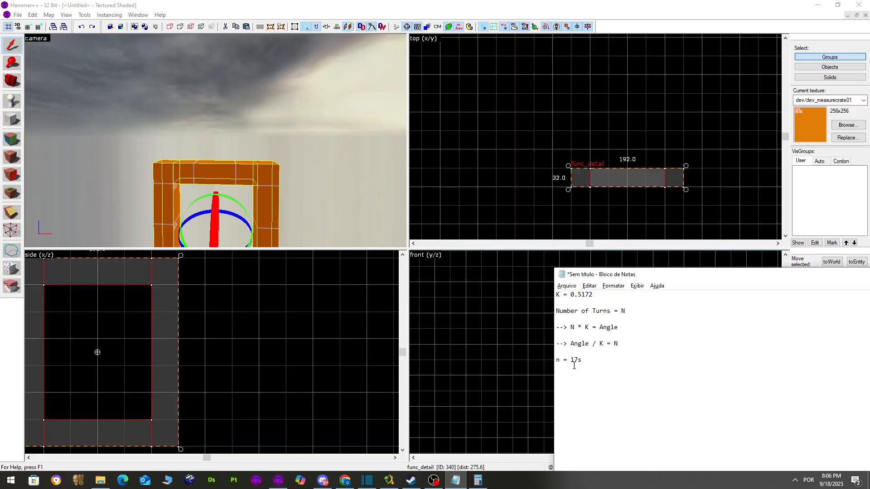
{"action": "left_click", "coordinate": [477, 481]}
{"action": "type", "text": "15*0.5172"}
{"action": "key", "text": "Return"}
{"action": "type", "text": "360"}
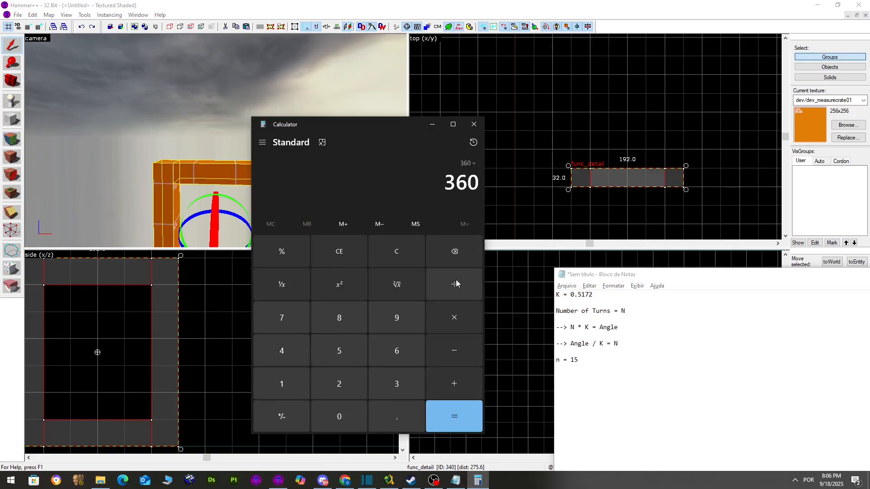
{"action": "left_click", "coordinate": [59, 8]}
Paste Special 46 copies of the frame with a Y rotation of 7.758
{"action": "left_click", "coordinate": [34, 15]}
{"action": "left_click", "coordinate": [52, 111]}
{"action": "type", "text": "46"}
{"action": "left_click", "coordinate": [476, 481]}
{"action": "left_click", "coordinate": [477, 480]}
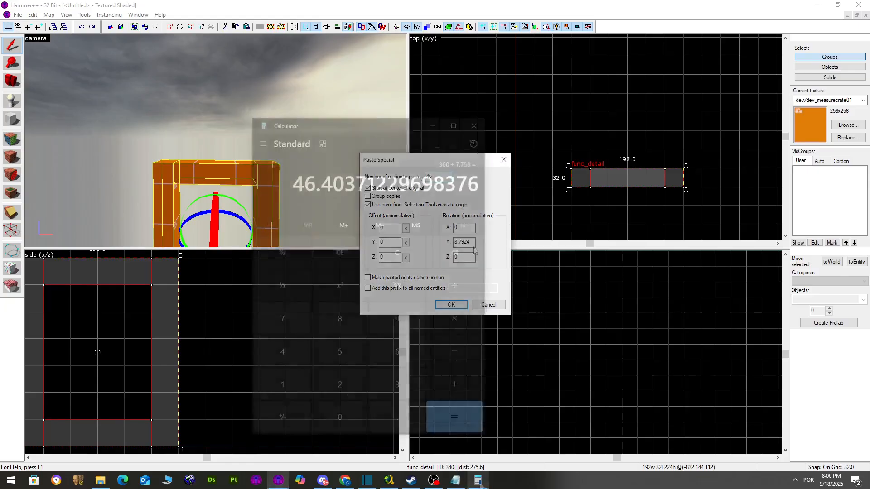
{"action": "left_click_drag", "start_coordinate": [472, 242], "coordinate": [449, 241]}
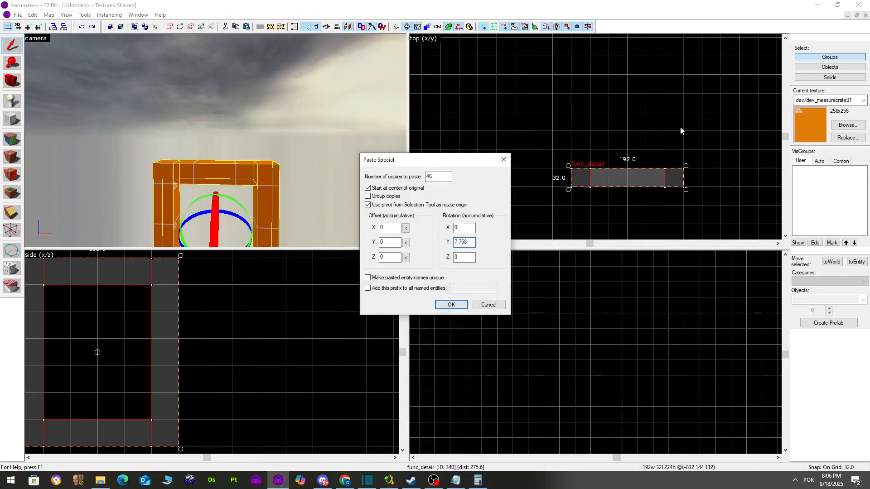
{"action": "left_click", "coordinate": [452, 305]}
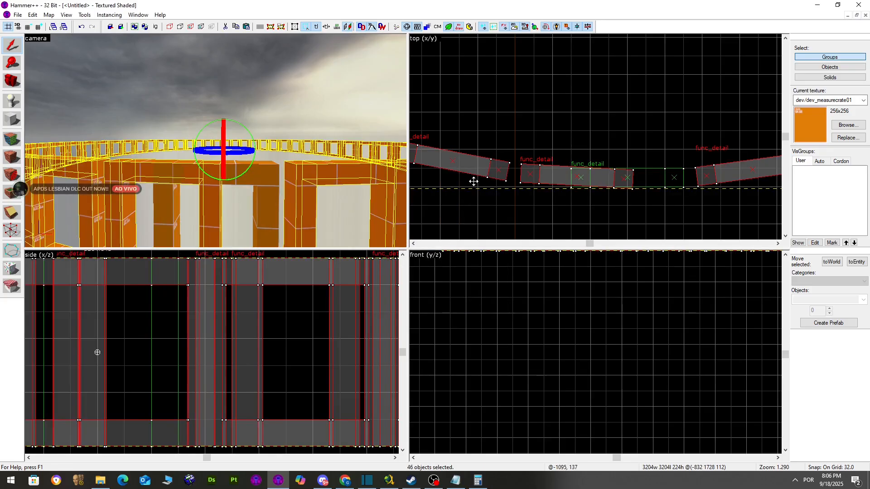
Pull the camera back to view the whole ring and clear the pasted copies' selection
{"action": "key", "text": "z"}
{"action": "key", "text": "s"}
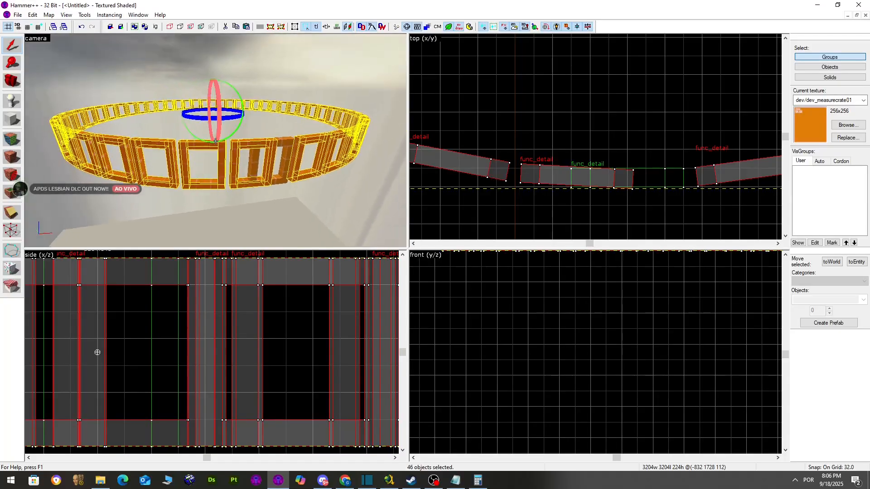
{"action": "key", "text": "z"}
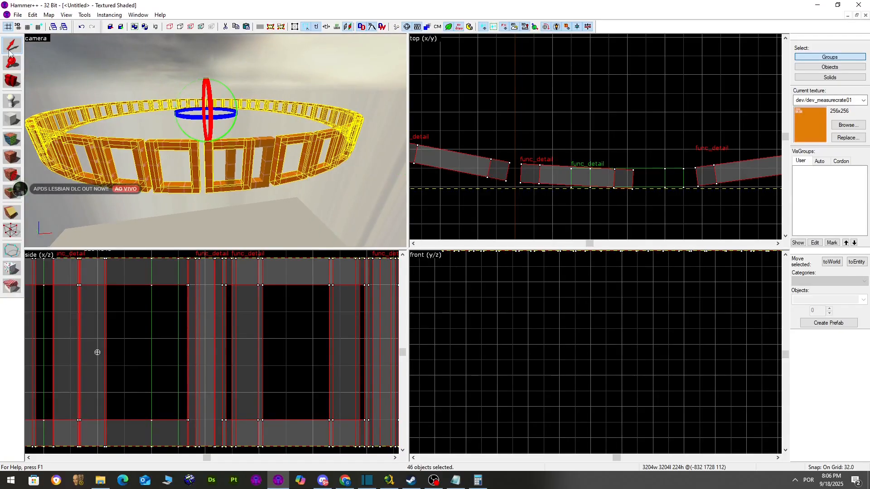
{"action": "scroll", "coordinate": [281, 164], "scroll_direction": "up", "scroll_amount": 8}
{"action": "left_click", "coordinate": [290, 84]}
{"action": "scroll", "coordinate": [288, 90], "scroll_direction": "down", "scroll_amount": 4}
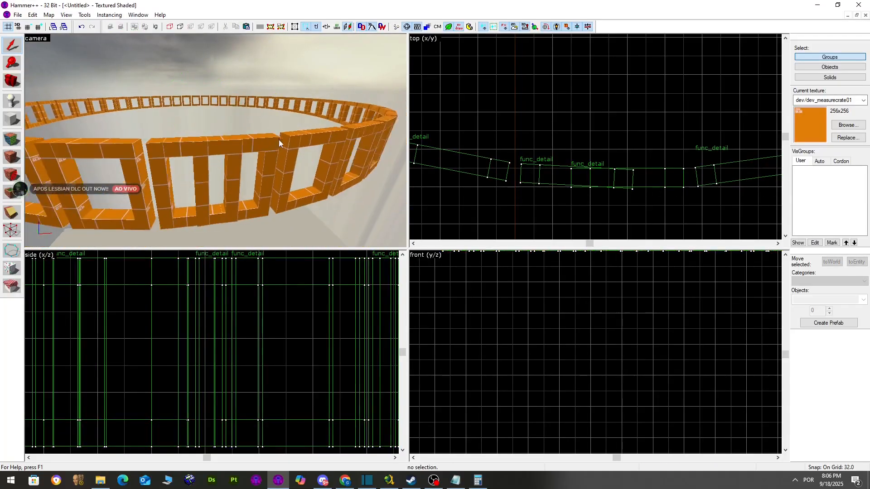
{"action": "scroll", "coordinate": [279, 140], "scroll_direction": "down", "scroll_amount": 4}
Select and delete the overlapping func_detail frame where the ring closes
{"action": "left_click", "coordinate": [278, 139]}
{"action": "scroll", "coordinate": [232, 135], "scroll_direction": "up", "scroll_amount": 3}
{"action": "left_click", "coordinate": [231, 135]}
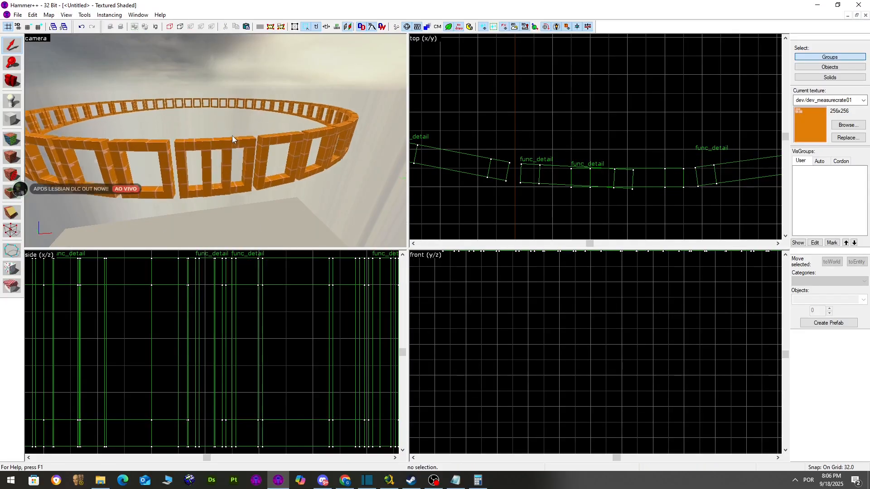
{"action": "left_click", "coordinate": [232, 135]}
{"action": "key", "text": "Delete"}
{"action": "key", "text": "s"}
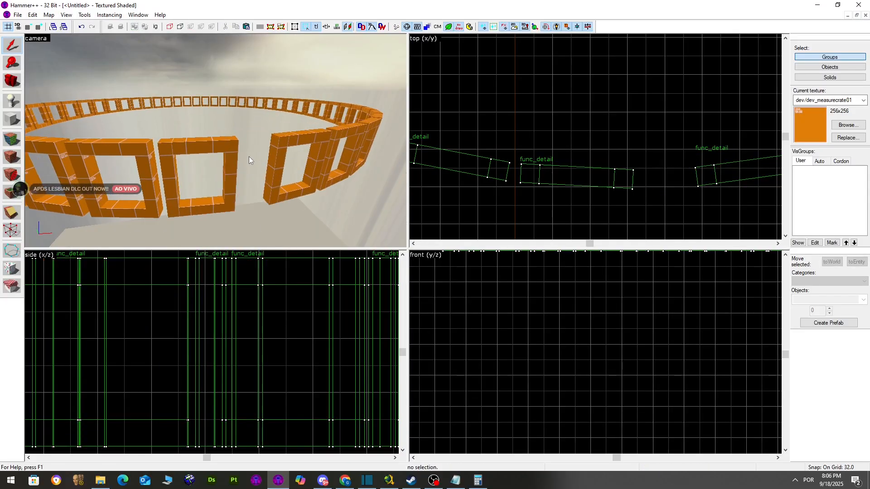
{"action": "key", "text": "ctrl+z"}
Fly the camera around and above the ring to inspect the circle of orange frames
{"action": "key", "text": "w"}
{"action": "key", "text": "Delete"}
{"action": "key", "text": "z"}
{"action": "key", "text": "a"}
{"action": "key", "text": "s"}
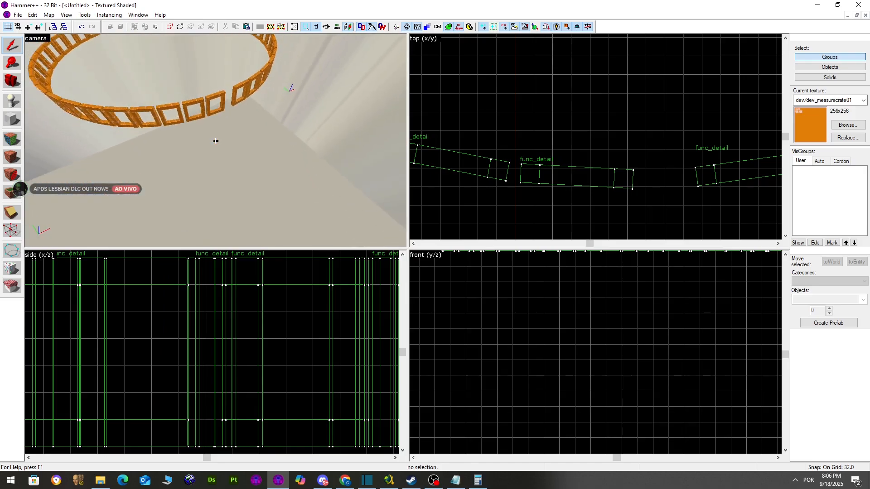
{"action": "key", "text": "z"}
{"action": "key", "text": "z"}
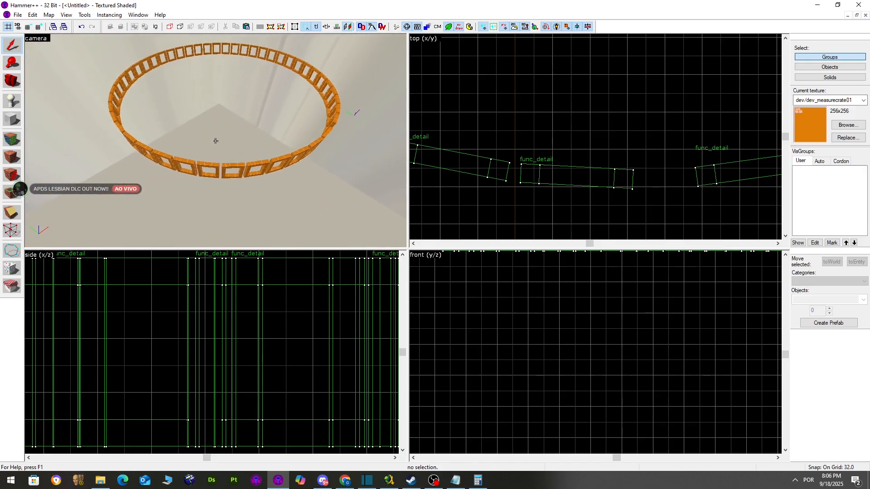
{"action": "key", "text": "w"}
{"action": "key", "text": "z"}
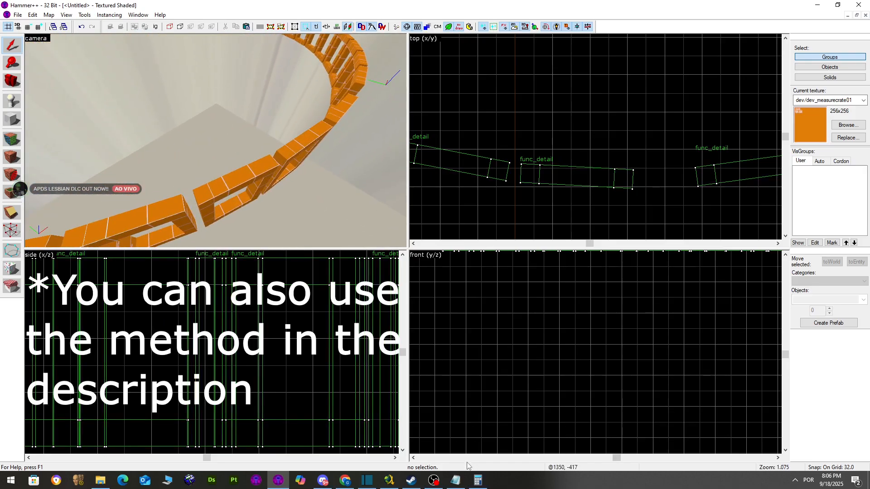
Check the rotation formula in the notes and the calculator result, then view the full ring
{"action": "left_click", "coordinate": [462, 479]}
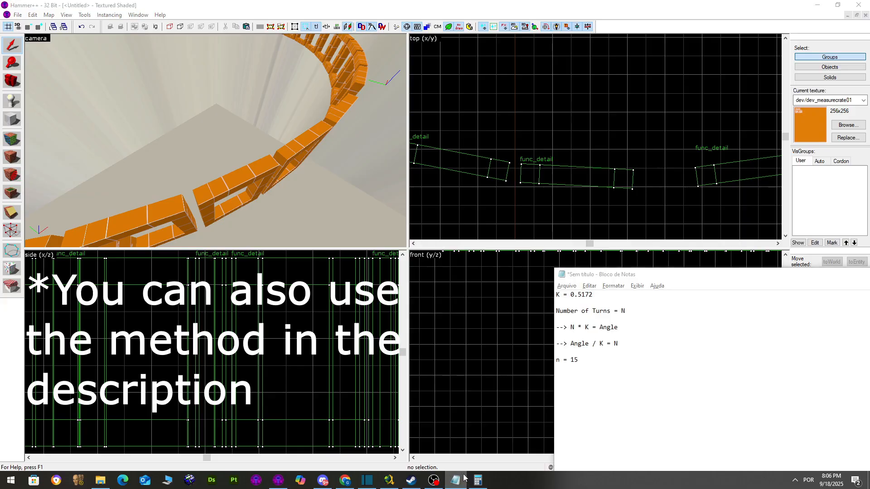
{"action": "left_click", "coordinate": [463, 478]}
{"action": "left_click", "coordinate": [479, 479]}
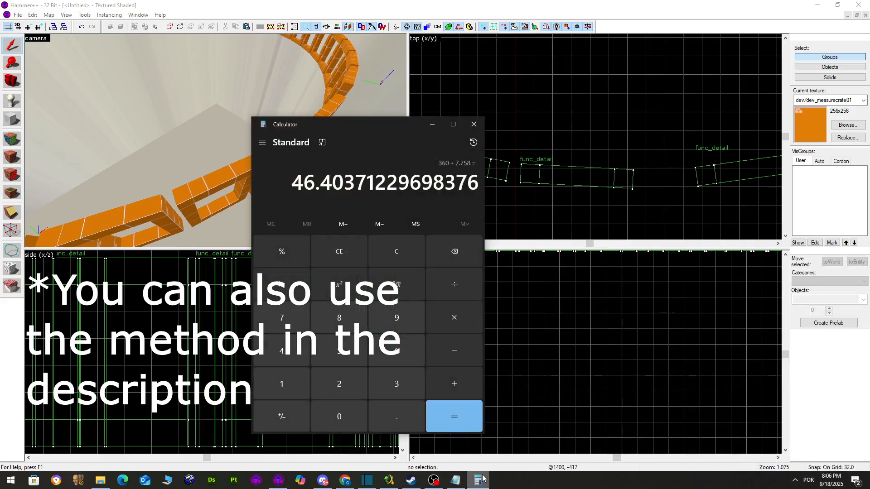
{"action": "left_click", "coordinate": [482, 478]}
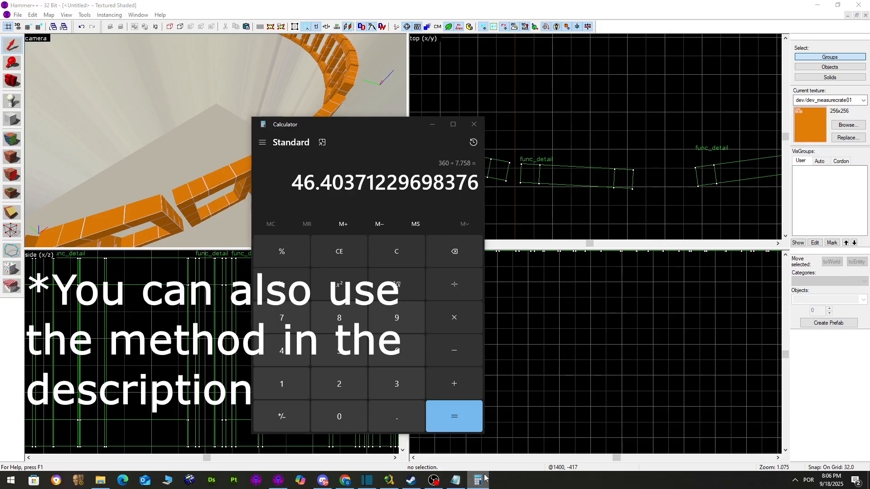
{"action": "key", "text": "z"}
{"action": "key", "text": "s"}
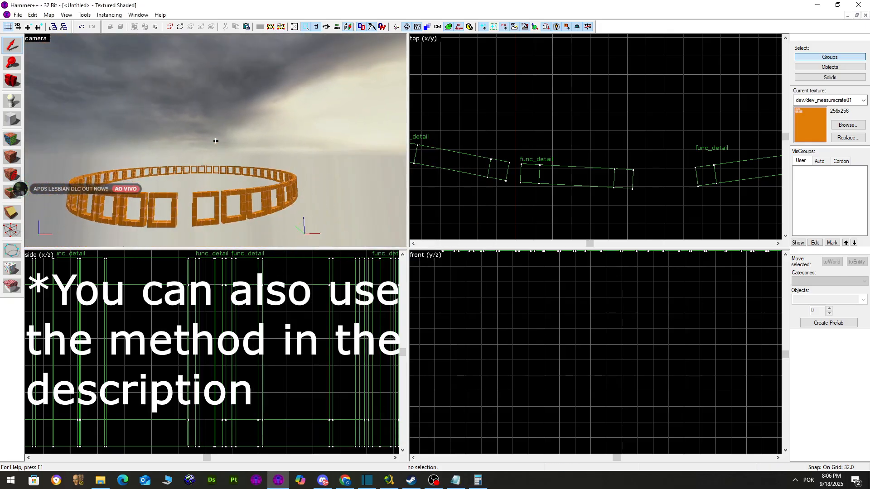